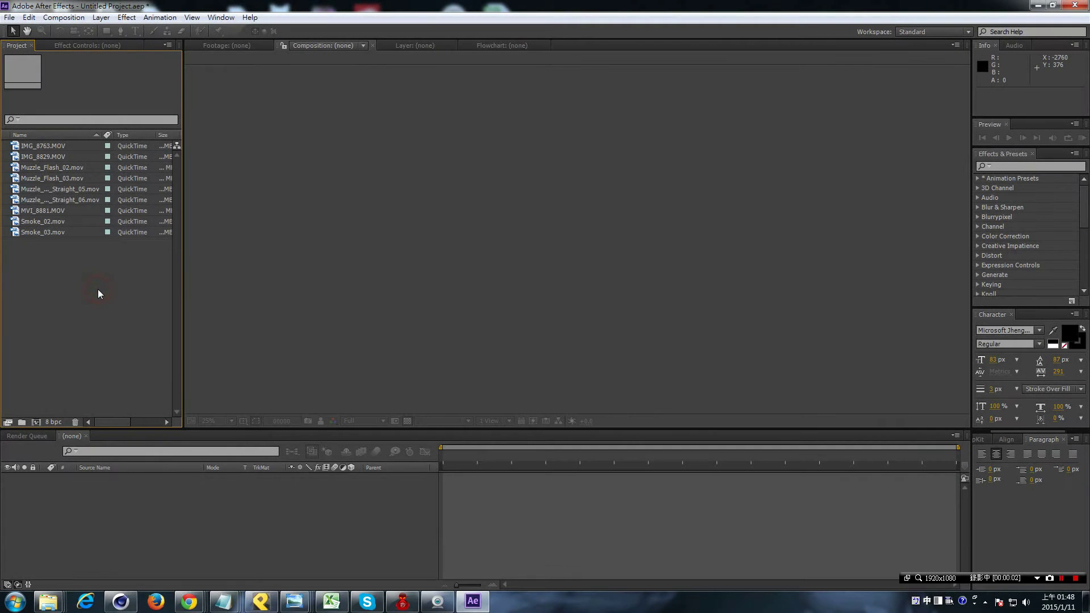
Step: Select and deselect clips in the Project panel, widening it to show more columns
key("ctrl+a")
left_click_drag(182, 229, 220, 228)
left_click(188, 273)
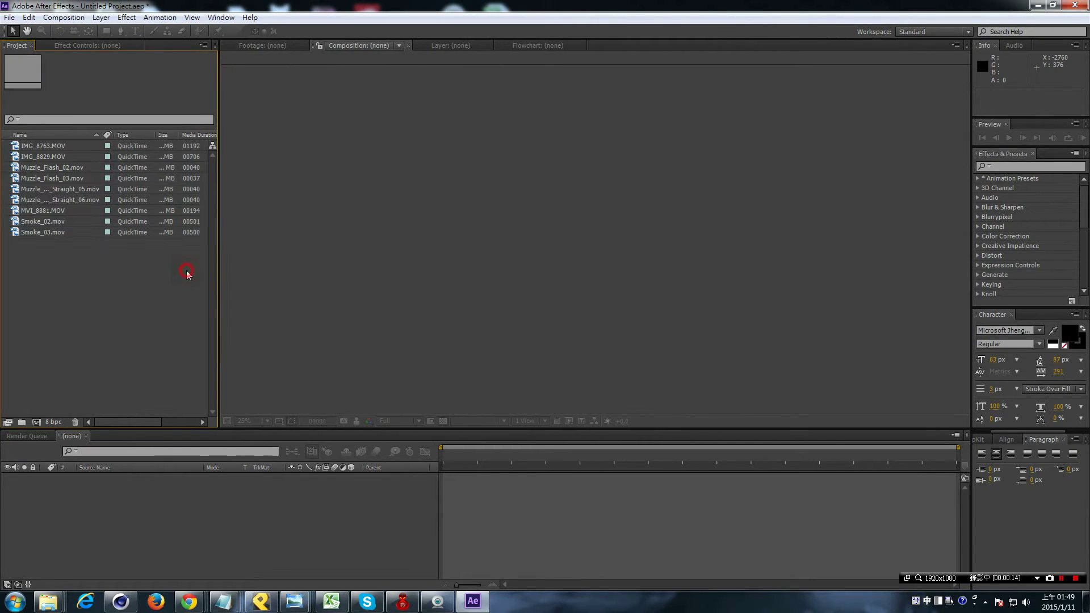
left_click_drag(177, 292, 76, 213)
left_click(161, 338)
Step: Set up the IMG_8763 composition, adjusting the timeline height and Project panel width
left_click(157, 345)
left_click(204, 427)
left_click_drag(205, 427, 209, 436)
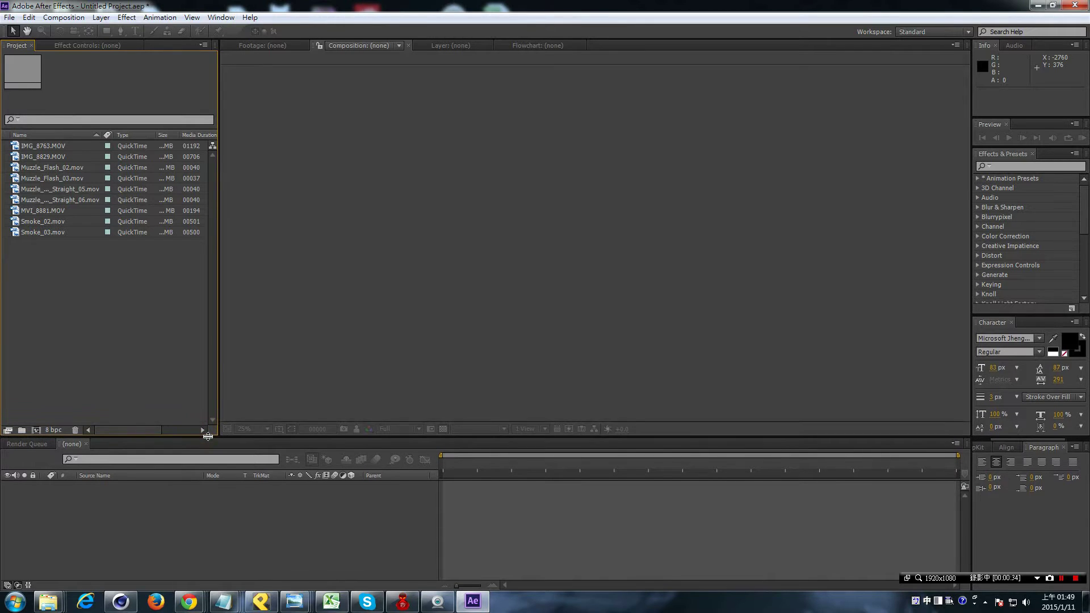
left_click_drag(219, 389, 221, 392)
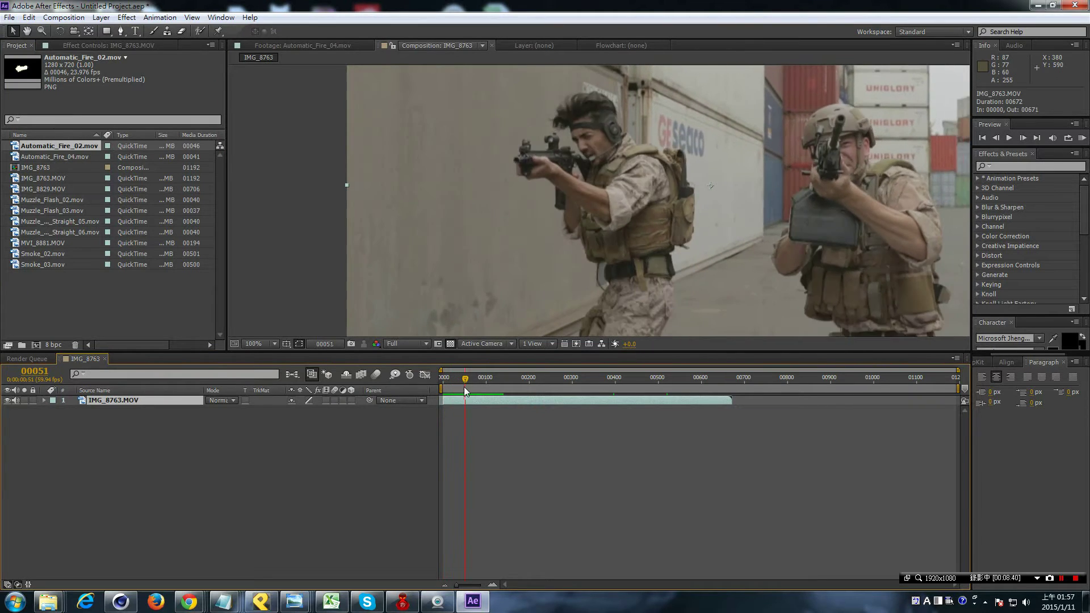
mouse_move(599, 334)
left_mouse_down()
mouse_move(553, 298)
mouse_move(561, 316)
left_mouse_up()
left_click_drag(464, 385, 471, 381)
left_click(56, 157)
left_click_drag(79, 149, 185, 400)
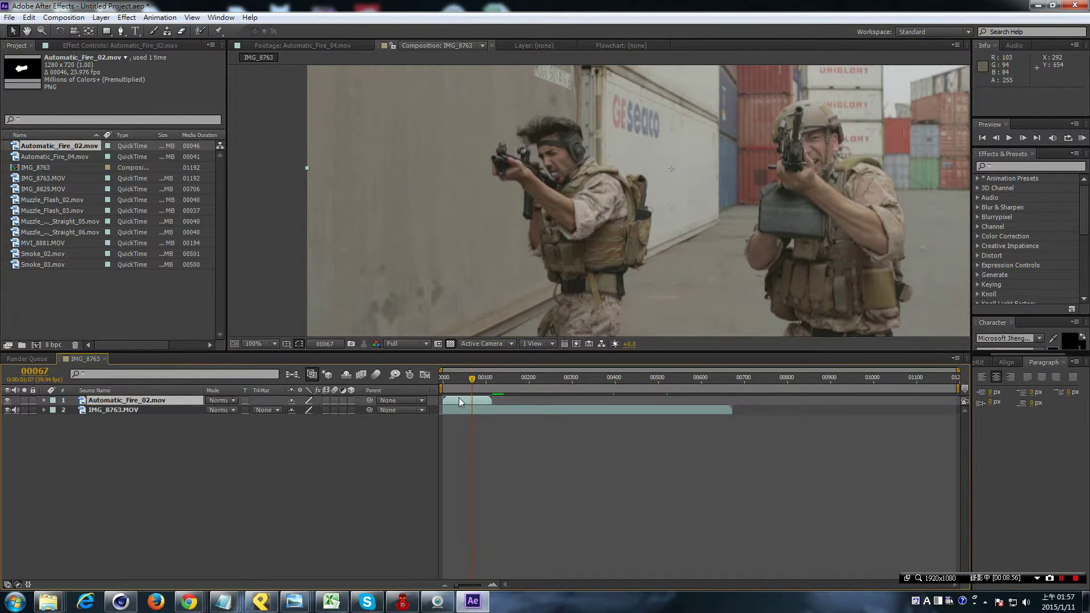
key("Delete")
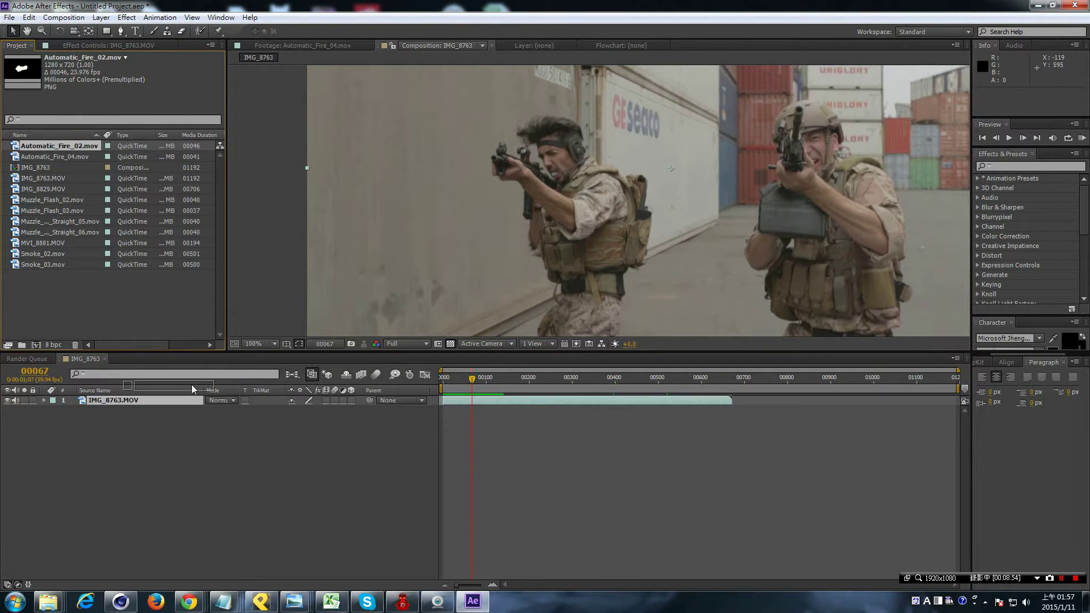
left_click_drag(193, 389, 490, 400)
Step: Start the Automatic_Fire_02 flash at the current frame, anchored at its left edge, rotated about 188°
mouse_move(686, 141)
left_mouse_down()
mouse_move(650, 146)
mouse_move(651, 130)
left_mouse_up()
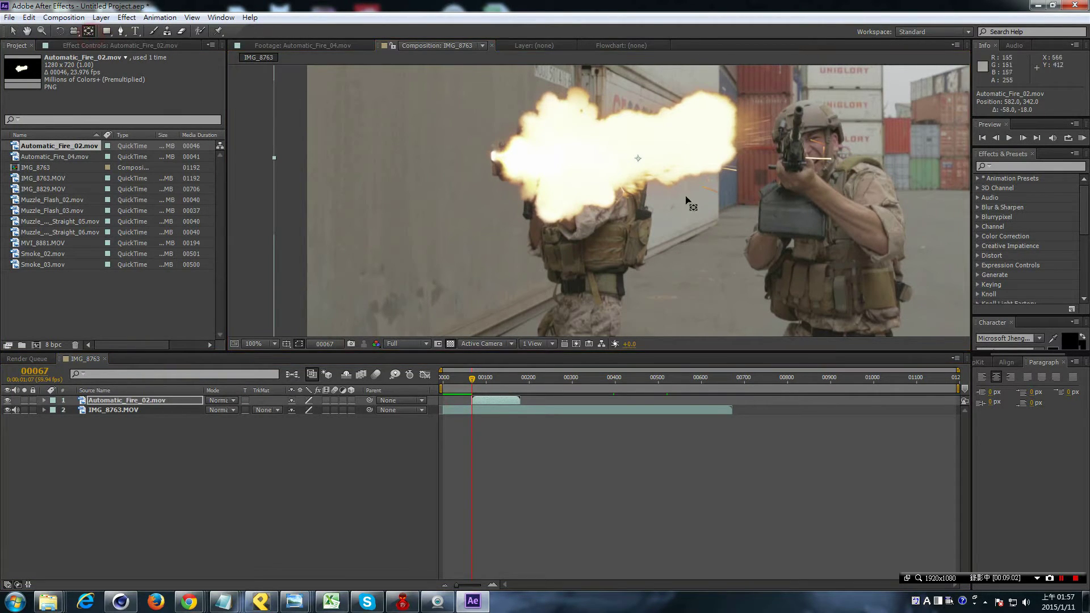
left_click_drag(638, 158, 492, 157)
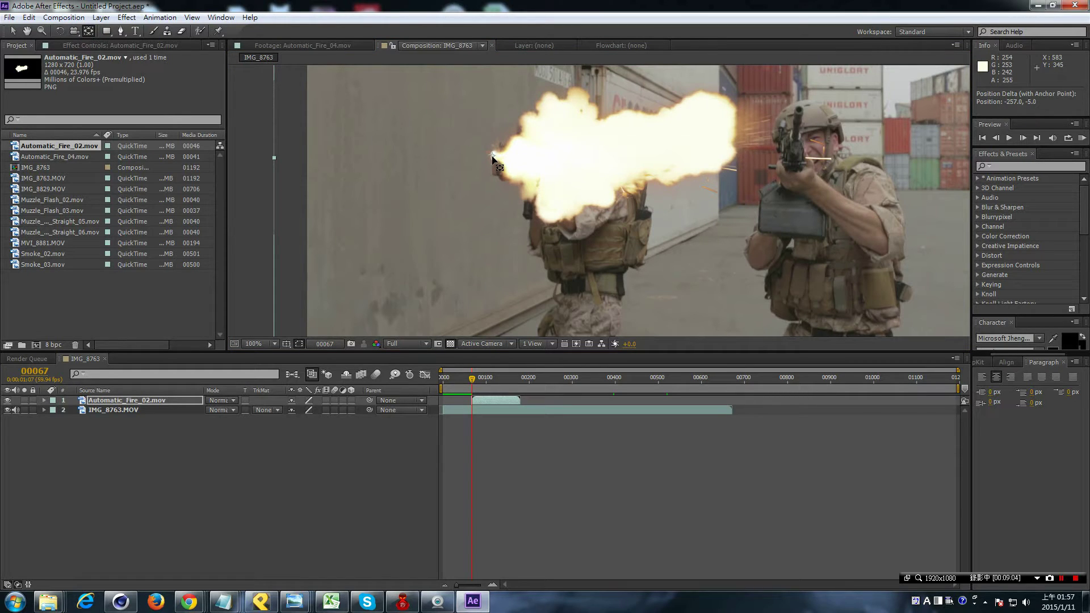
key("w")
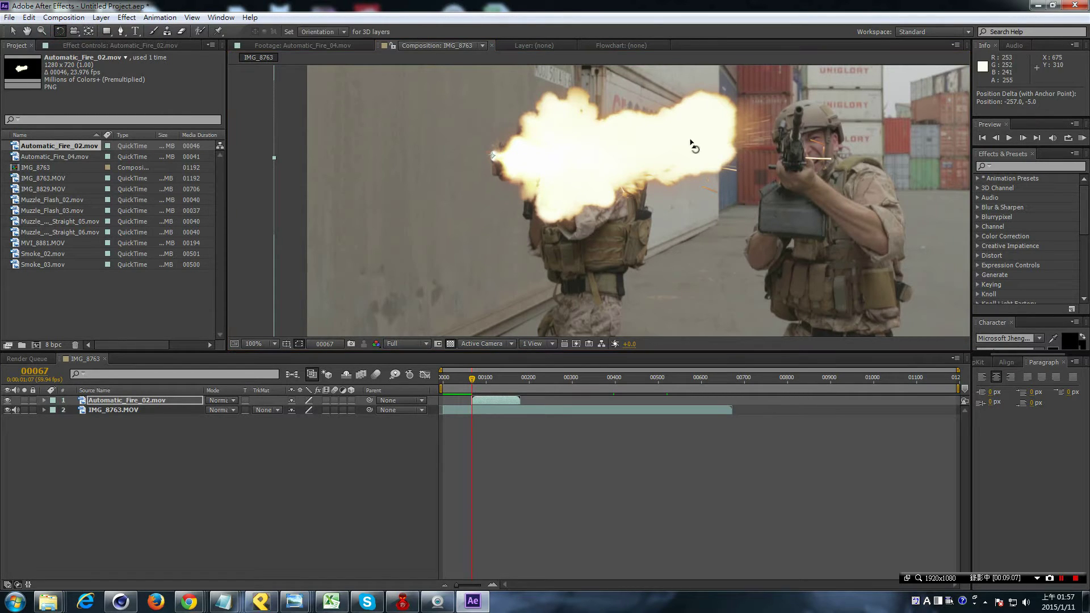
mouse_move(702, 135)
left_mouse_down()
mouse_move(330, 148)
mouse_move(390, 159)
left_mouse_up()
Step: Align the flash with the rifle muzzle at up to 400% zoom, showing only its Position
key("v")
key("comma")
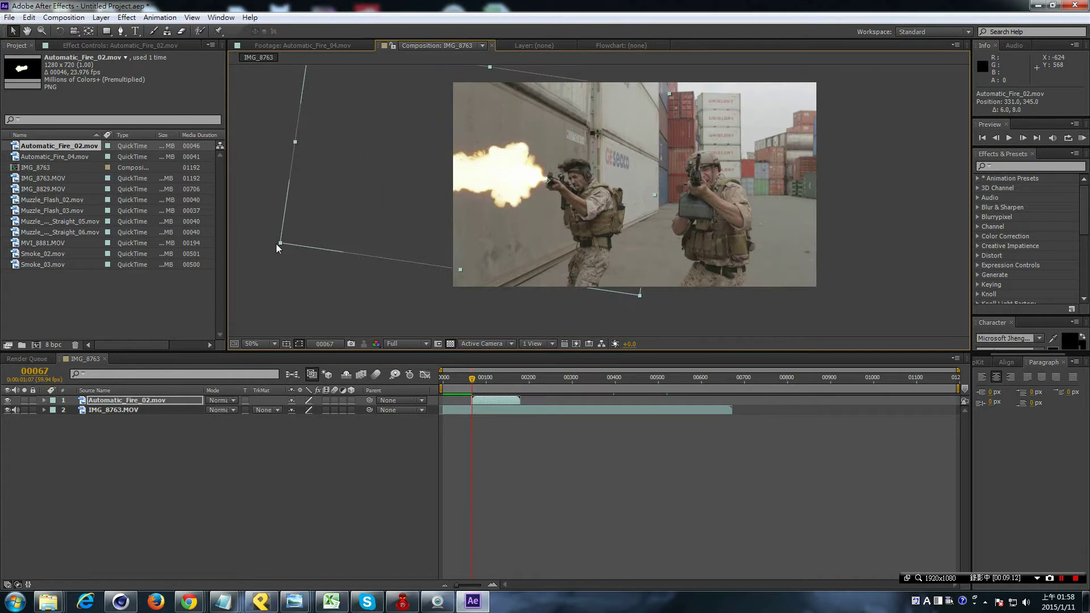
key("period")
left_click_drag(445, 169, 443, 166)
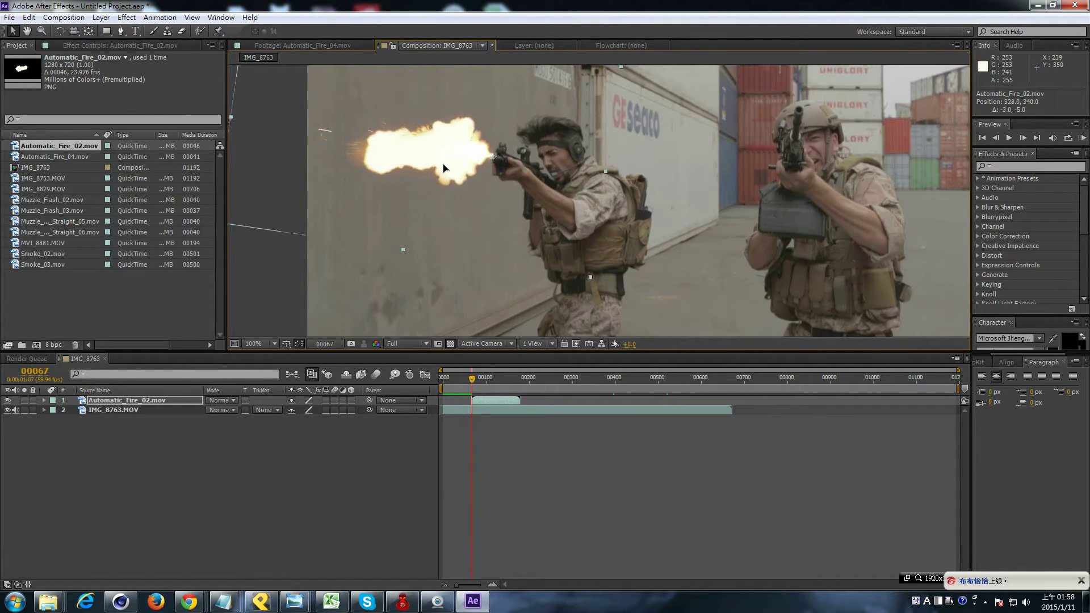
key("period")
left_click_drag(505, 212, 491, 240)
key("period")
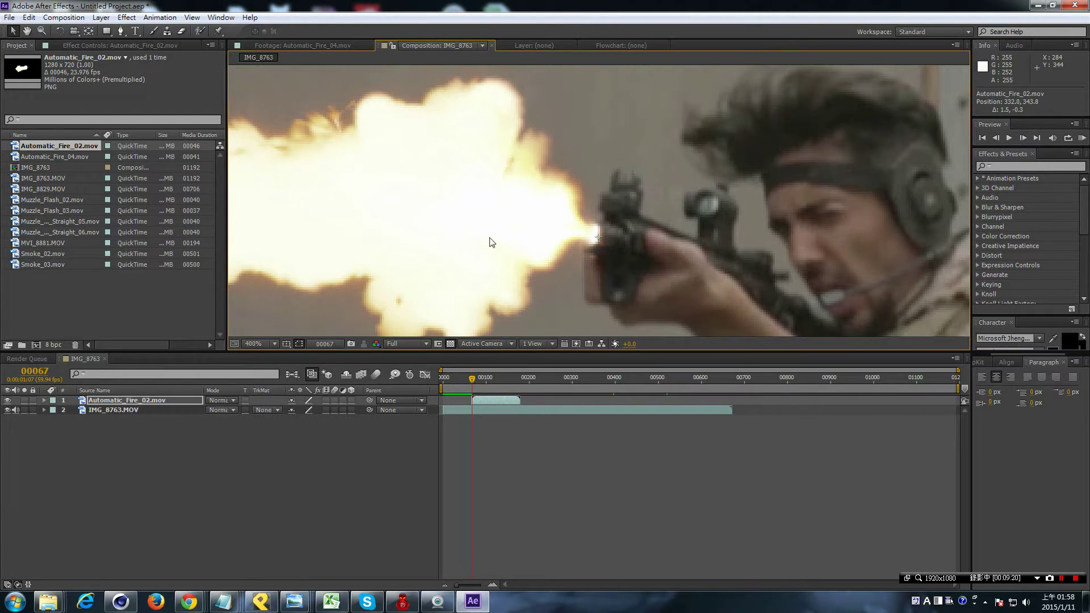
key("p")
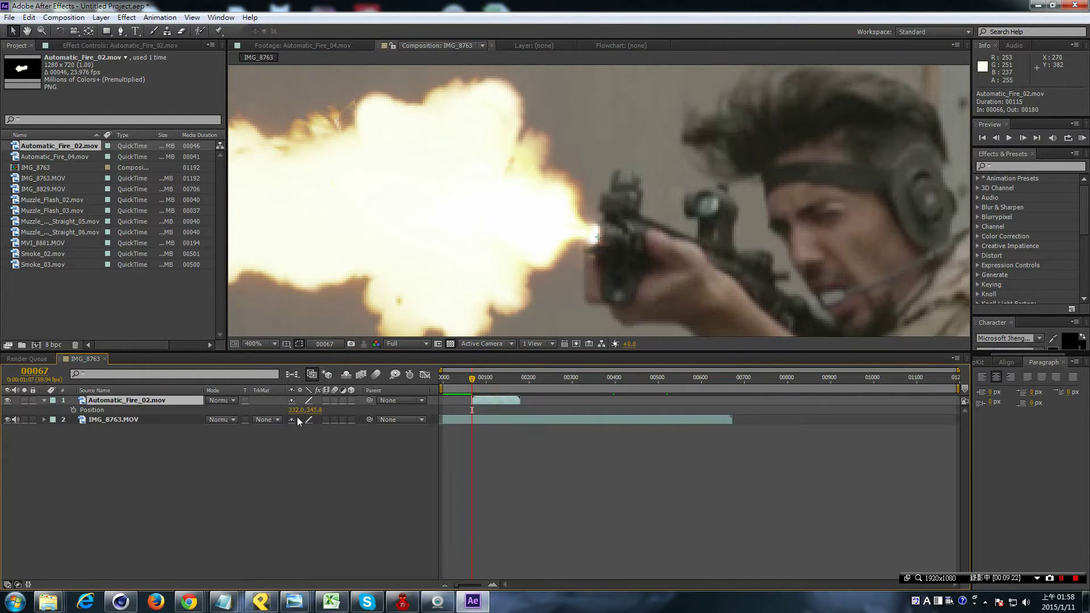
Step: At frame 00066, move the flash onto the muzzle and start Position keyframes
scroll(614, 284, "up", 1)
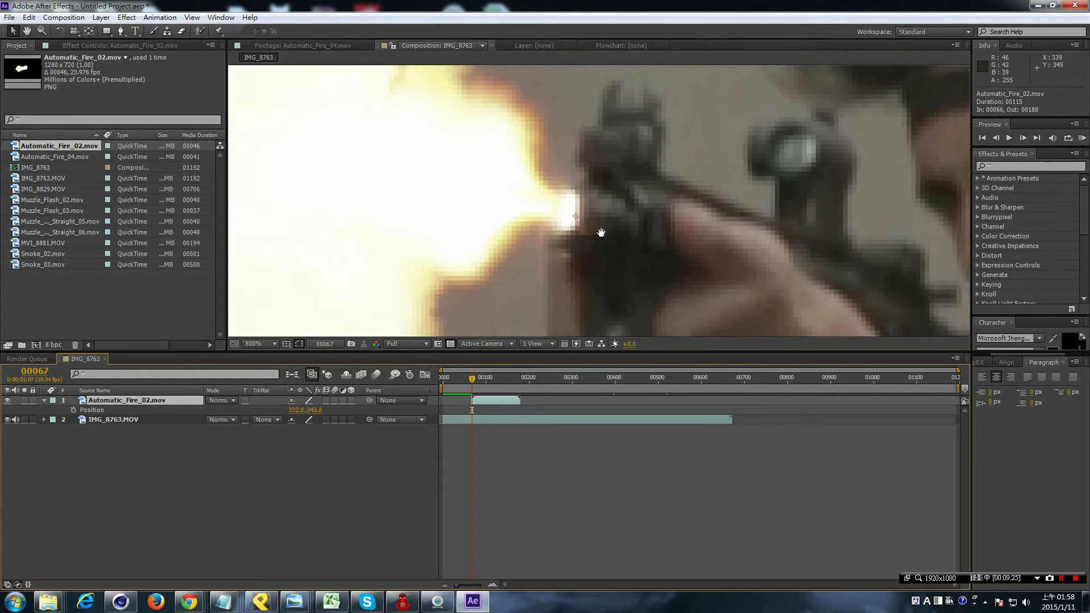
key("equal")
key("equal")
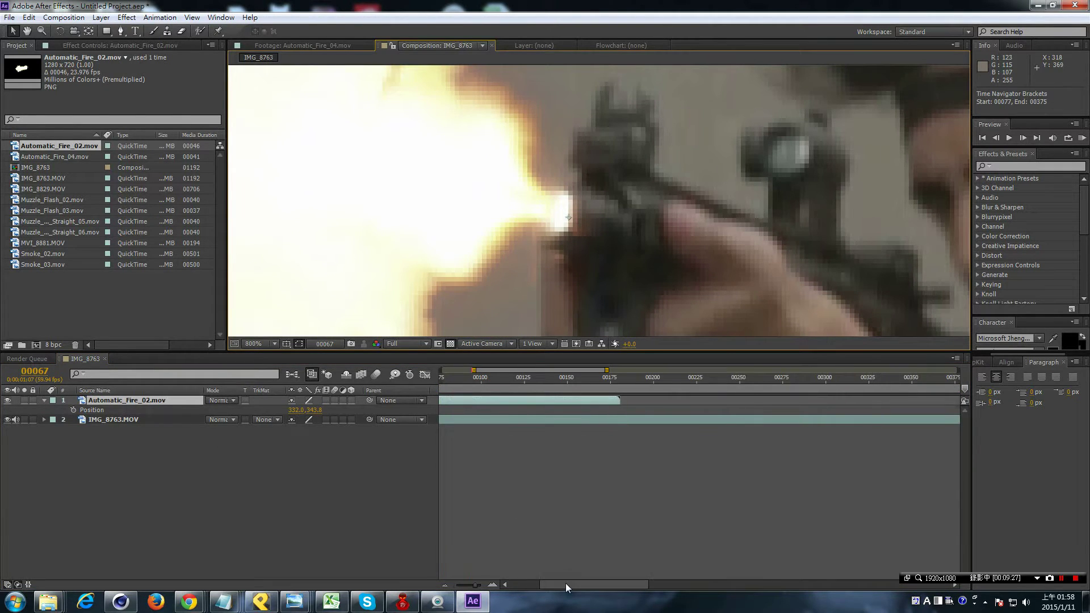
left_click(558, 381)
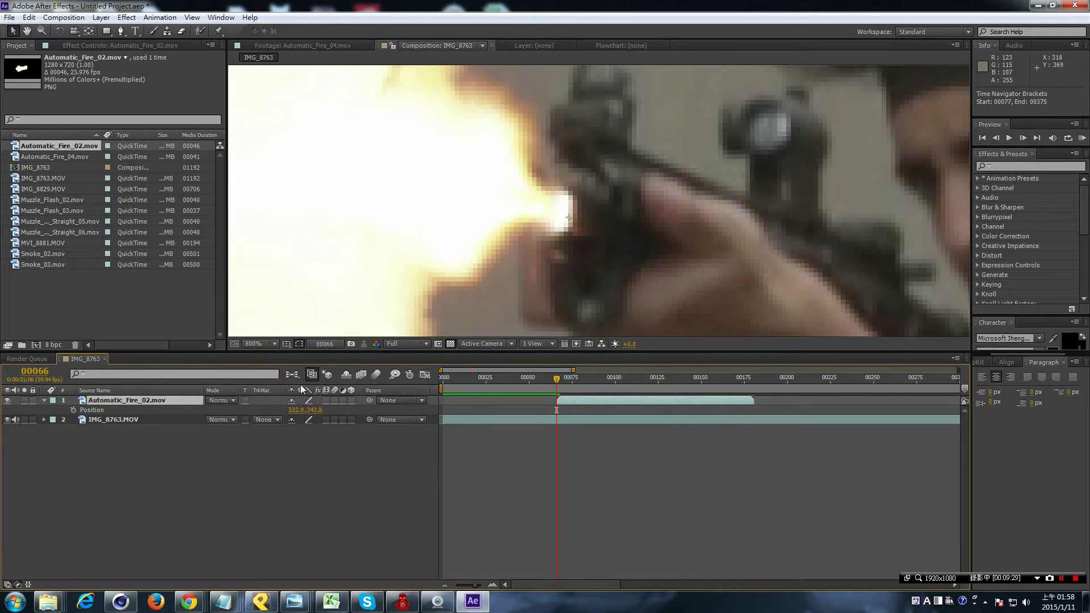
left_click_drag(413, 205, 377, 180)
left_click(75, 409)
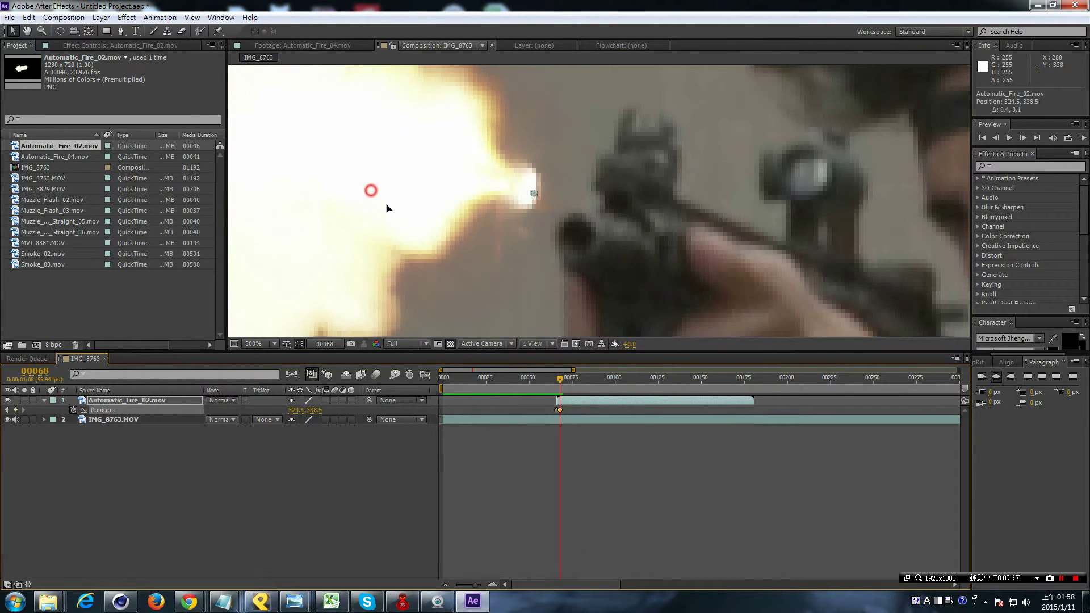
Step: Step back one frame, realign the flash on the muzzle with a new keyframe, then review
key("bracketleft")
key("equal")
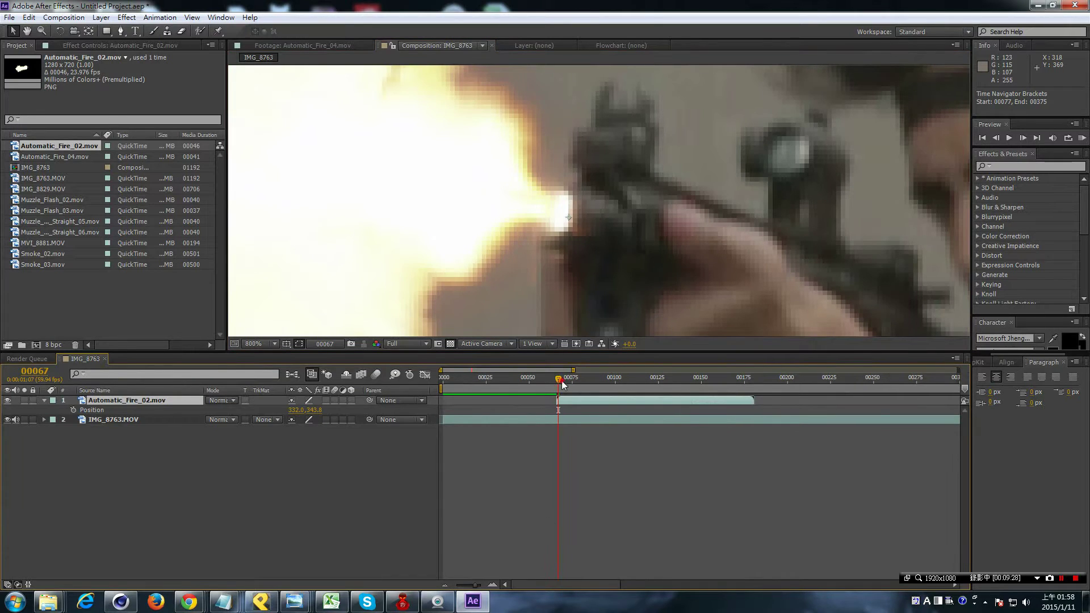
left_click_drag(561, 380, 557, 380)
left_click_drag(411, 202, 329, 185)
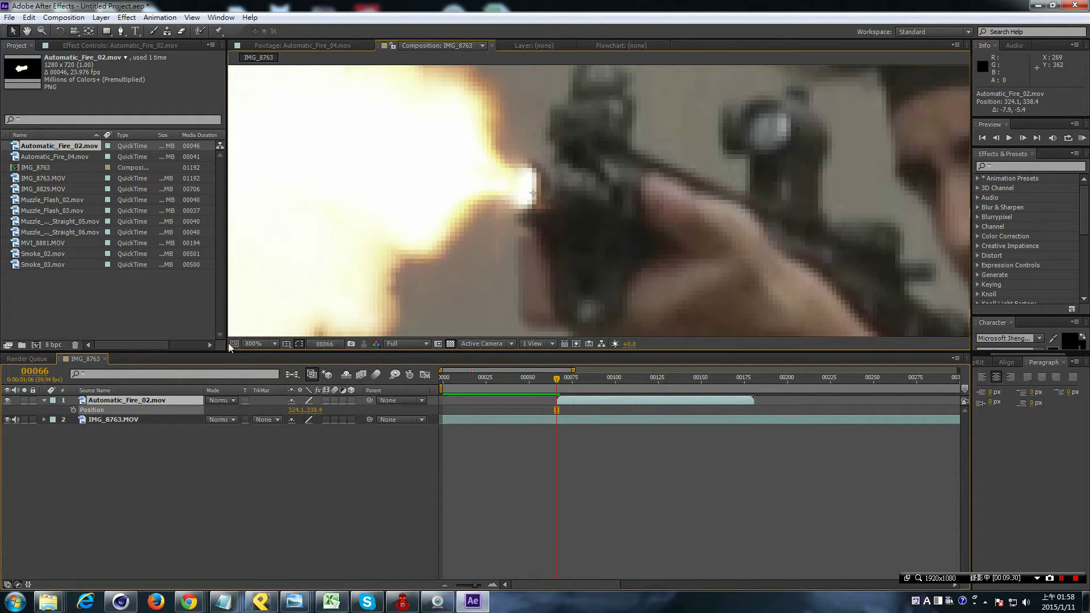
left_click(73, 409)
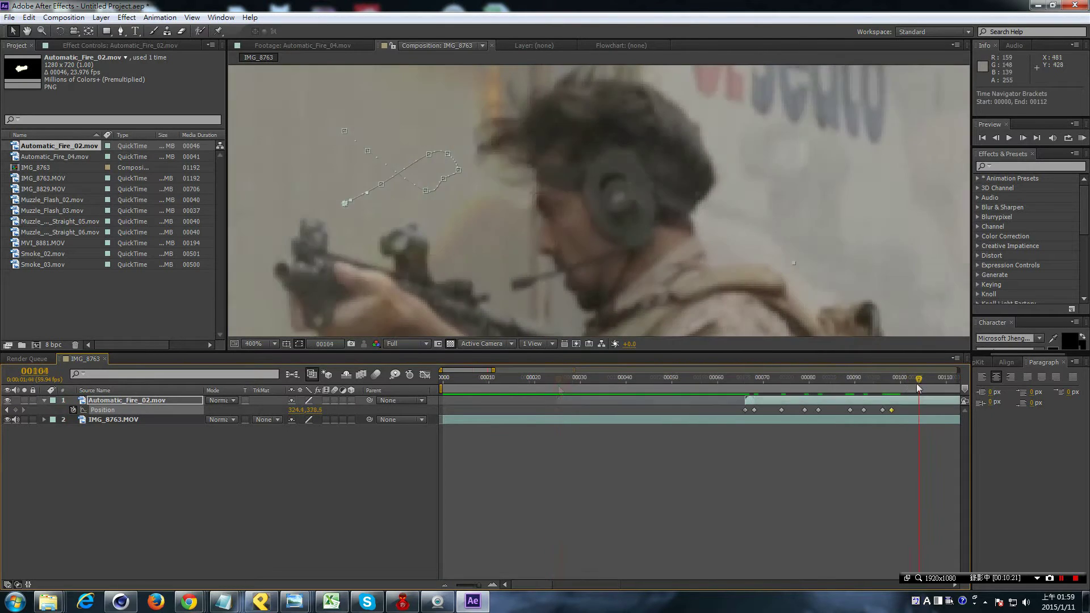
left_click_drag(919, 379, 744, 379)
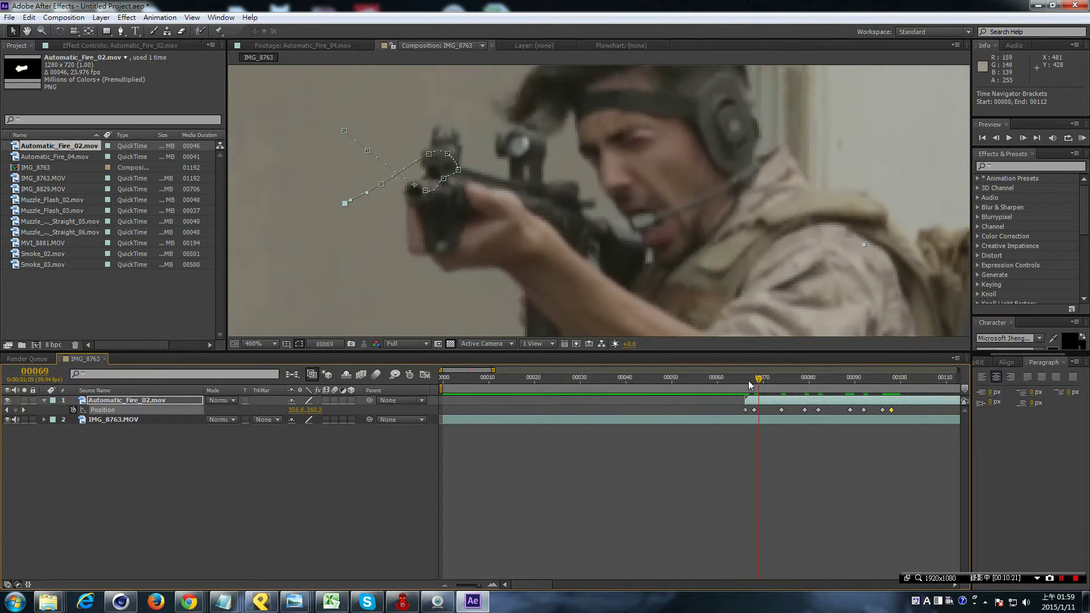
scroll(604, 276, "down", 4)
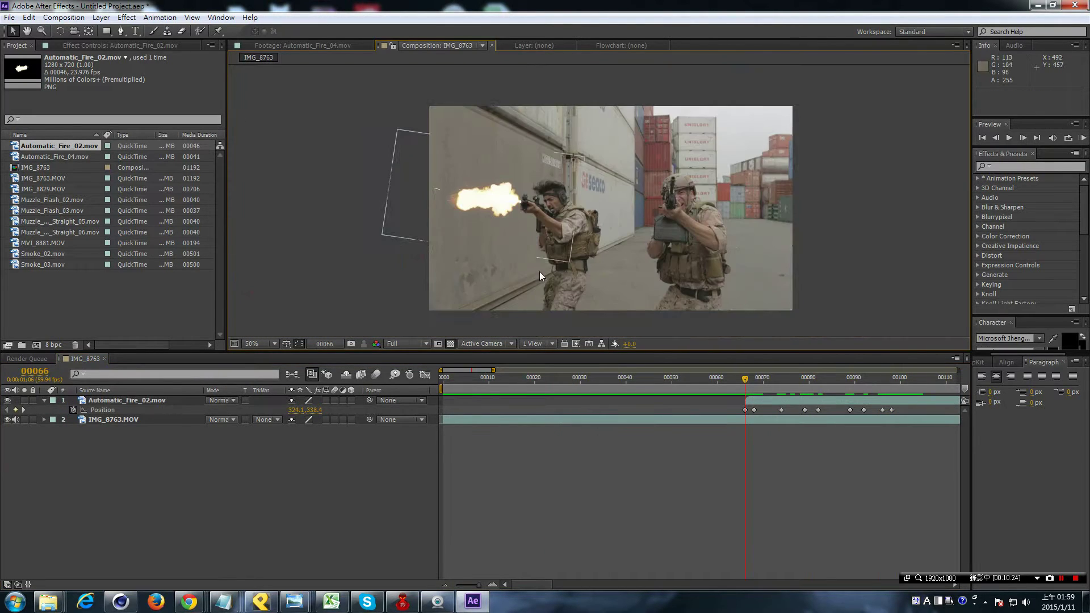
scroll(545, 264, "up", 1)
scroll(540, 259, "up", 1)
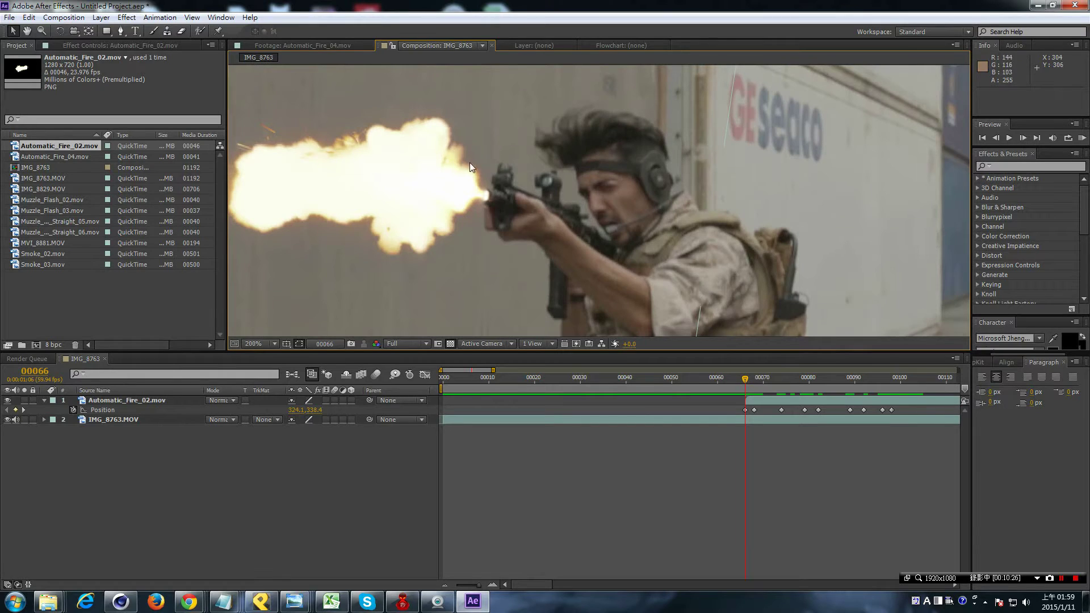
left_click_drag(516, 97, 575, 81)
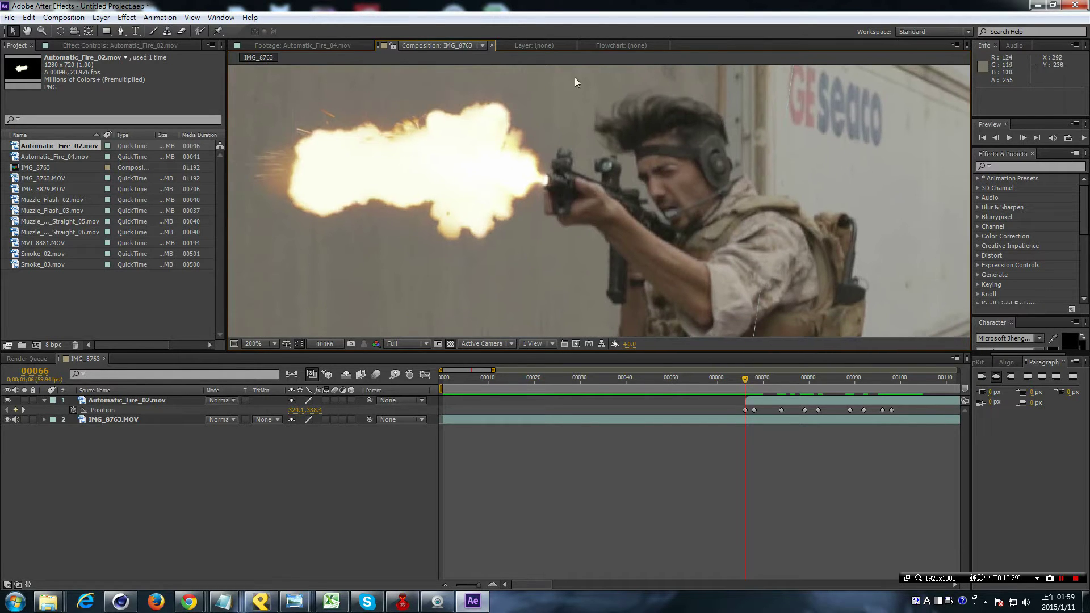
left_click_drag(531, 264, 502, 288)
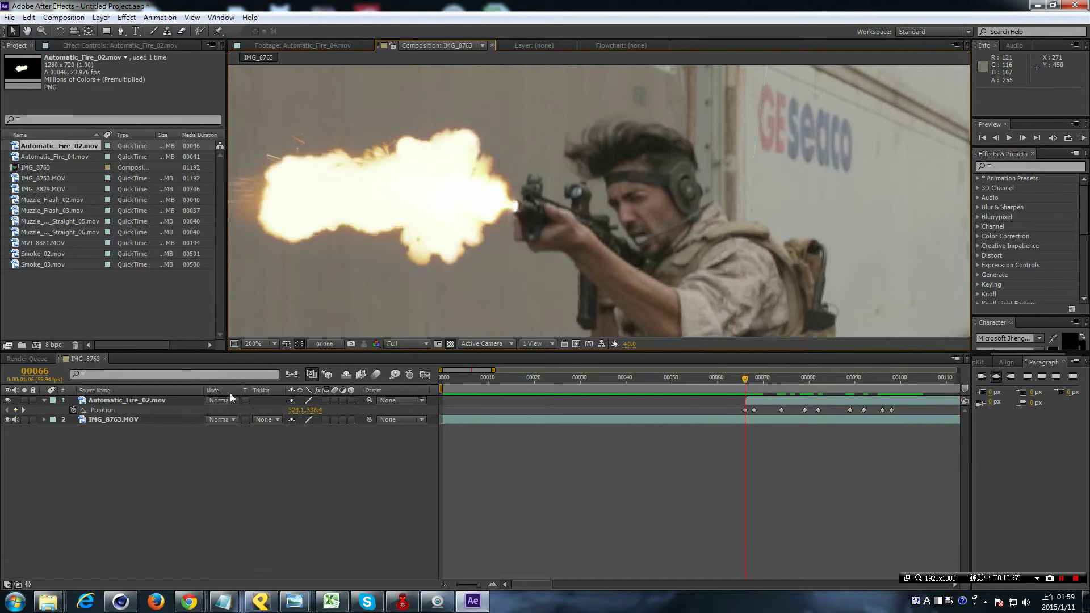
left_click(104, 400)
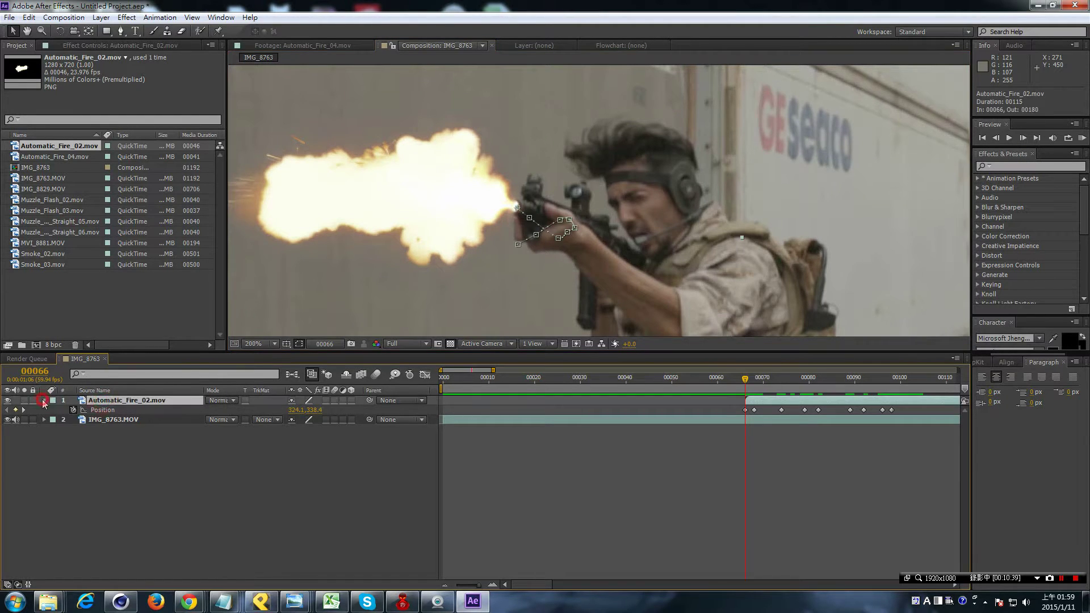
Step: Collapse the flash layer's properties and show its blending mode list
key("p")
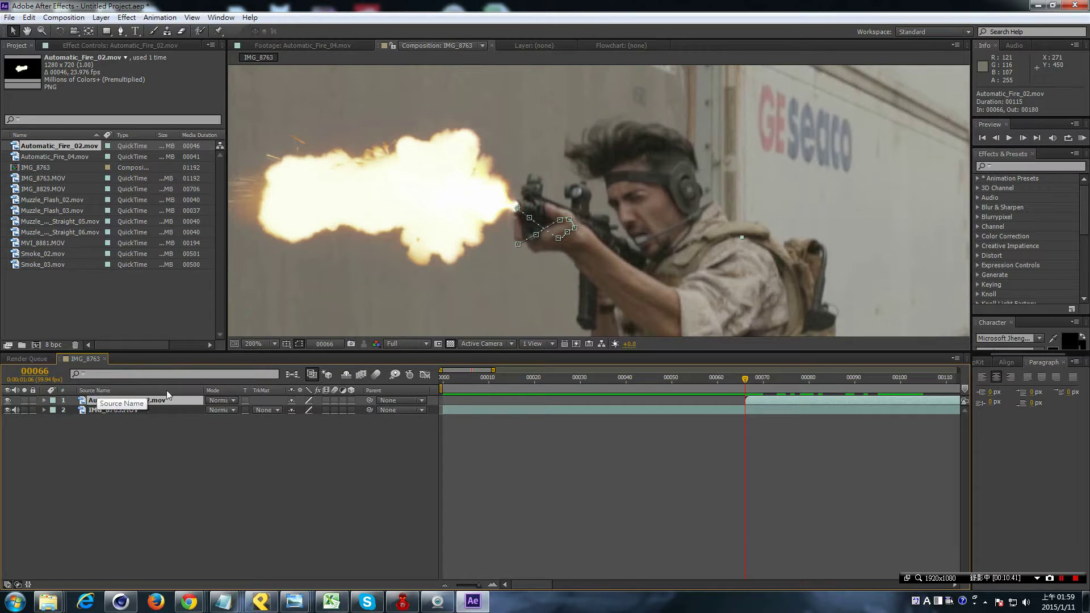
left_click(225, 401)
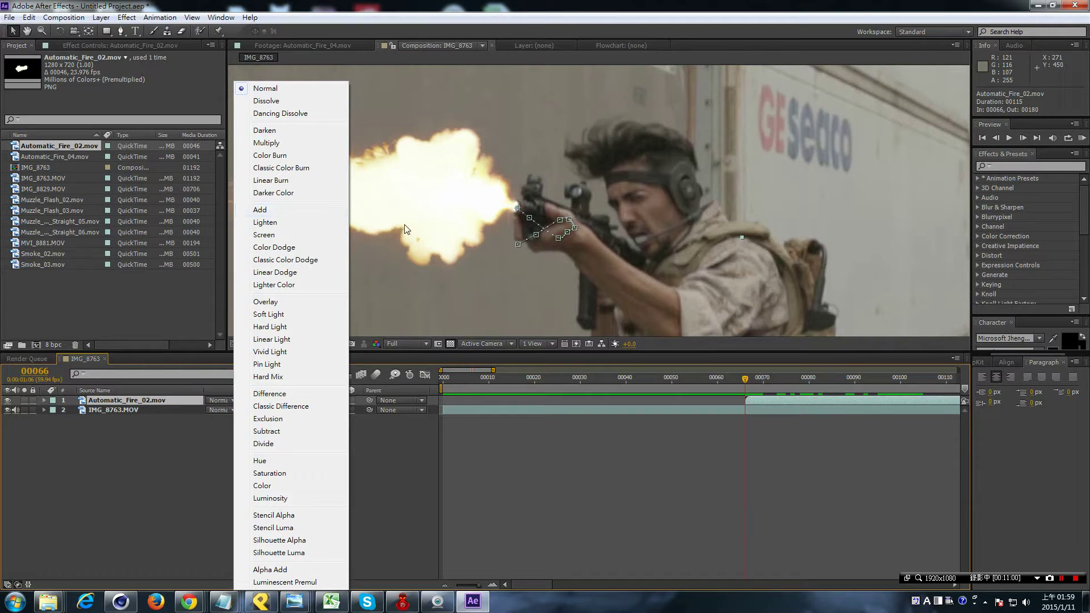
left_click(310, 210)
scroll(389, 268, "up", 2)
scroll(499, 195, "down", 2)
scroll(449, 179, "up", 2)
scroll(449, 179, "down", 2)
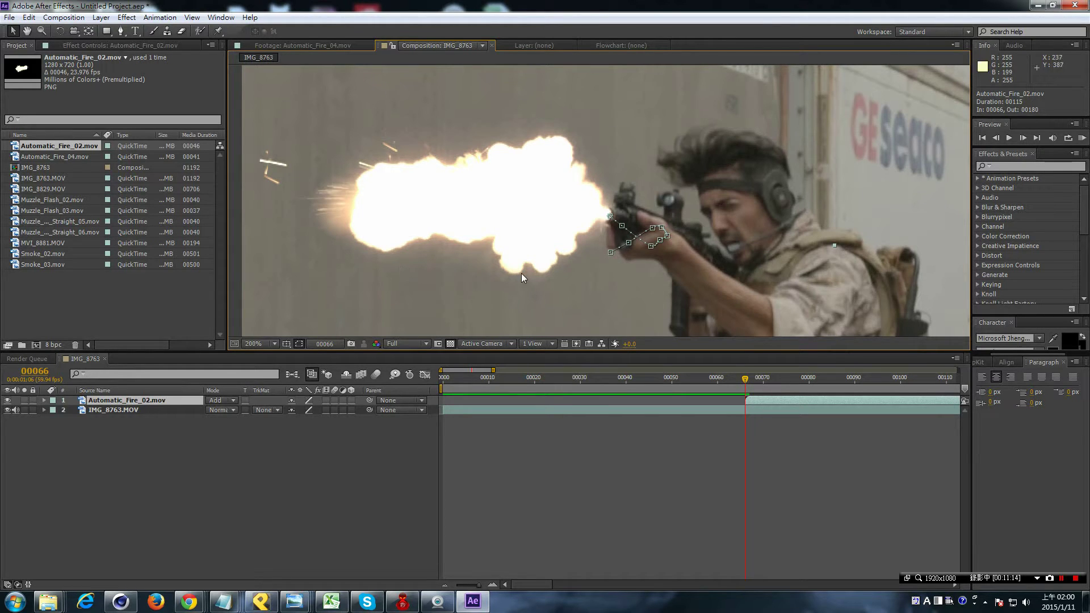
scroll(635, 203, "up", 2)
scroll(581, 245, "down", 1)
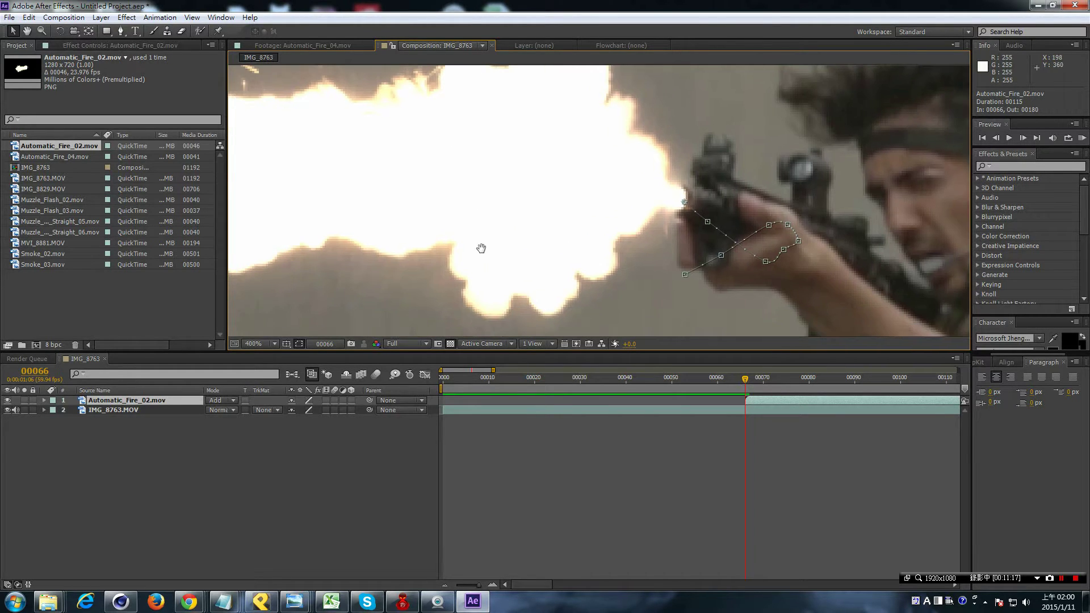
scroll(396, 252, "up", 1)
scroll(603, 182, "down", 1)
scroll(686, 235, "down", 1)
scroll(615, 225, "up", 2)
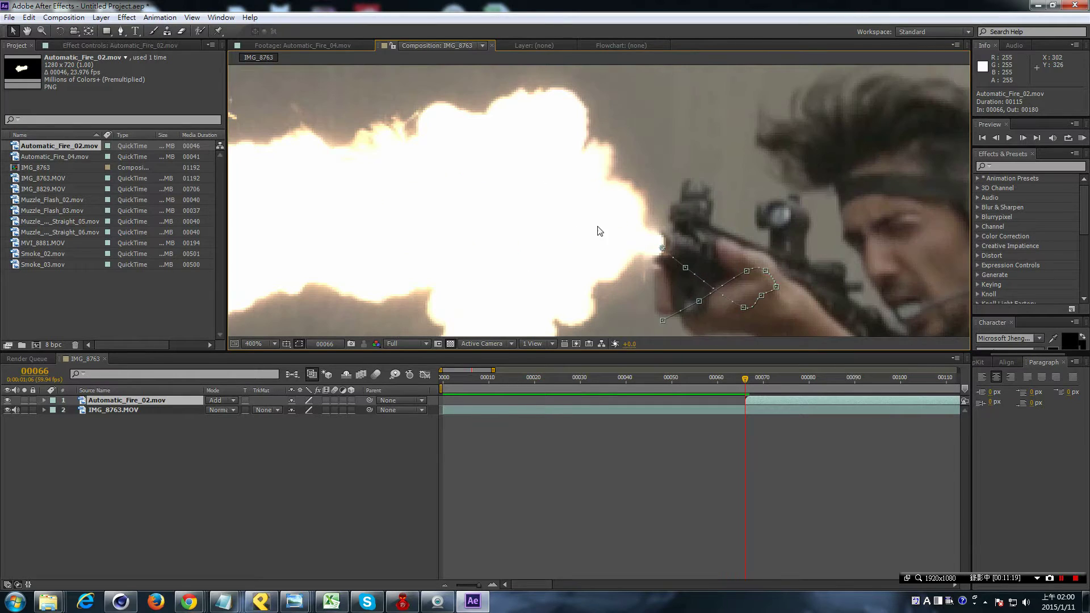
scroll(649, 272, "down", 1)
left_click(221, 400)
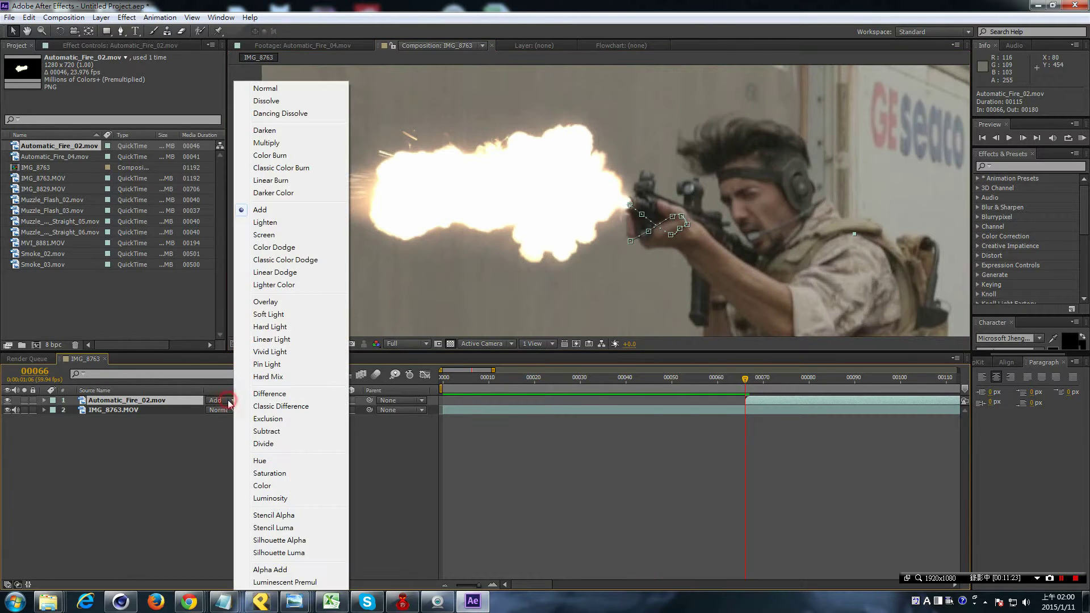
left_click(255, 230)
scroll(490, 227, "up", 1)
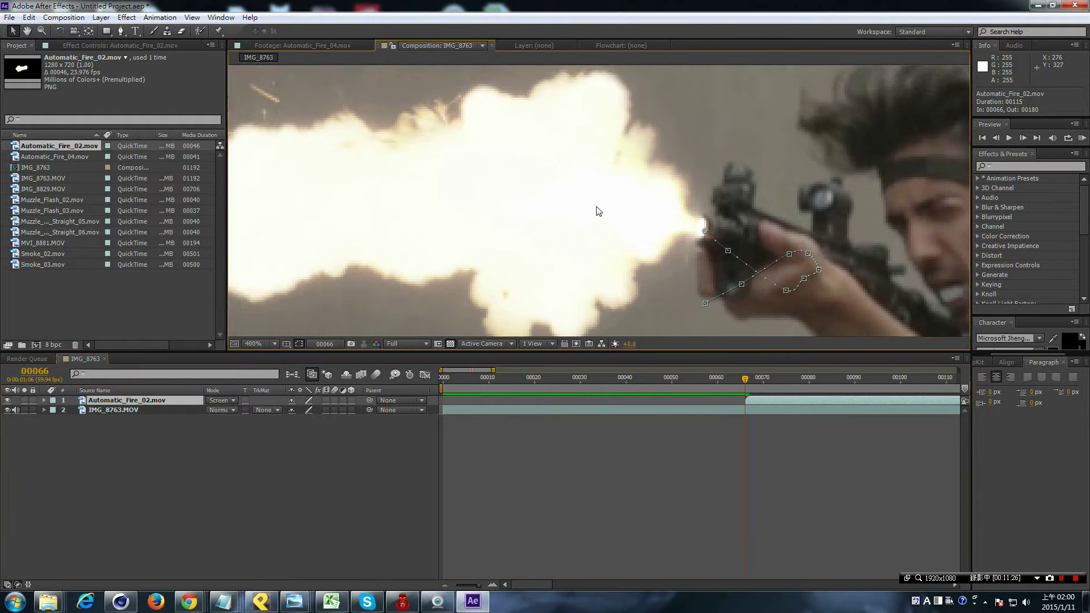
scroll(590, 222, "down", 1)
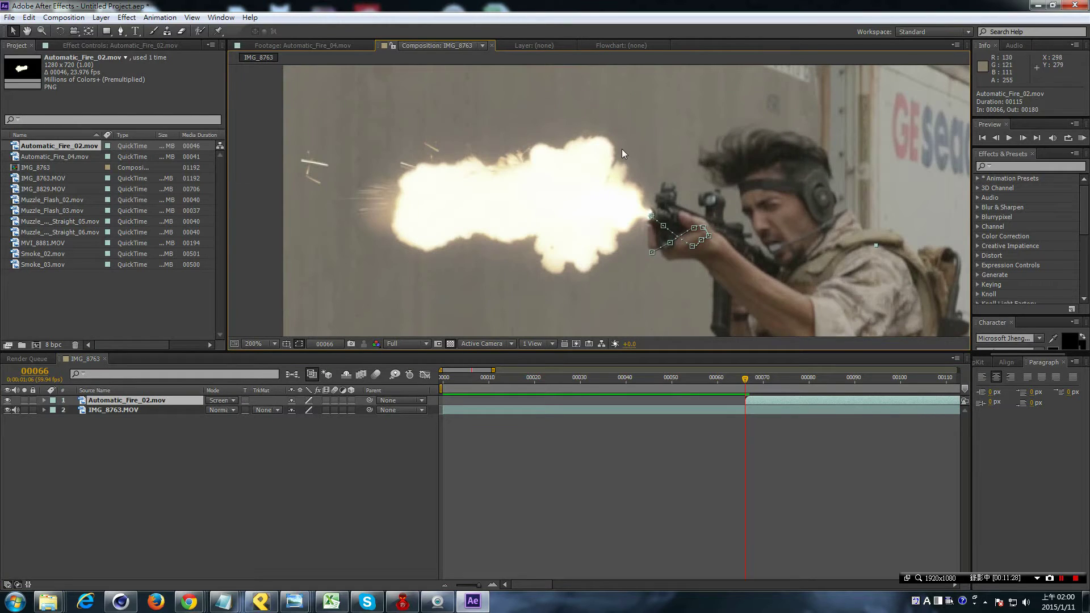
scroll(622, 149, "up", 1)
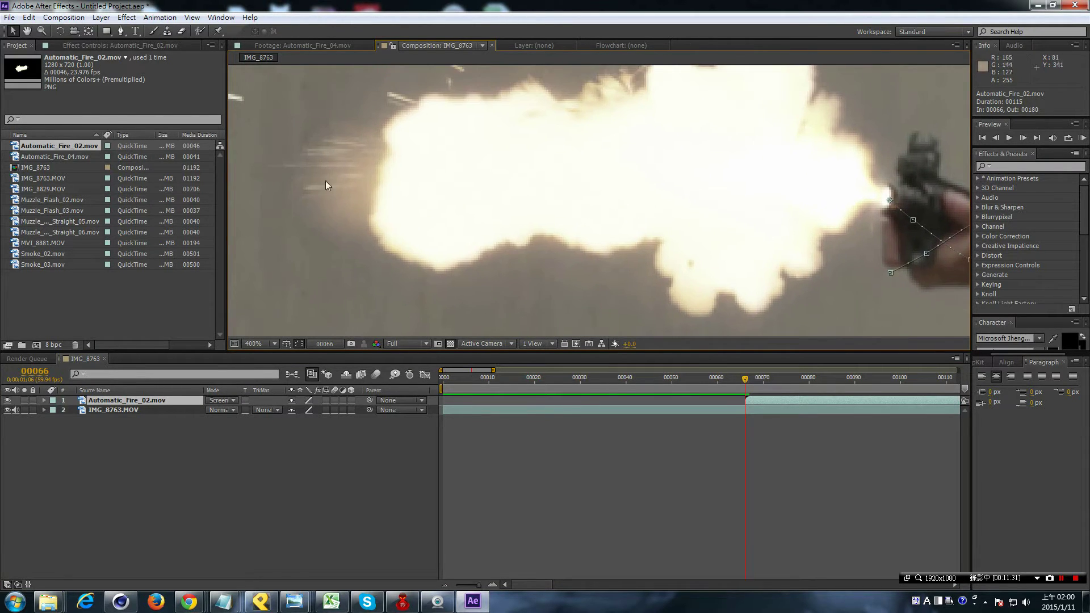
scroll(326, 182, "down", 1)
scroll(574, 171, "right", 2)
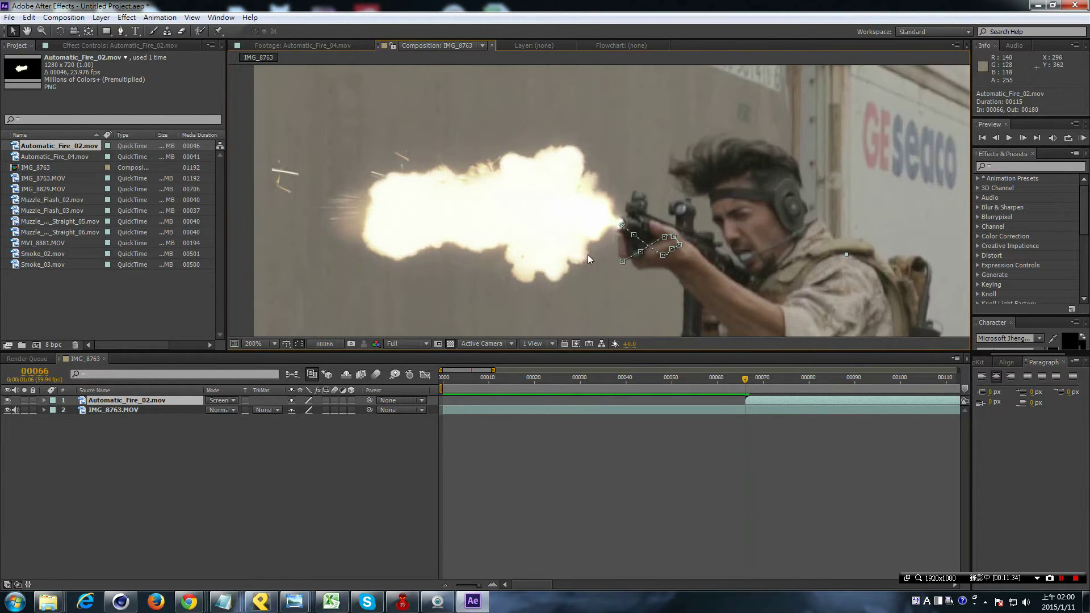
left_click(231, 400)
left_click(335, 215)
scroll(499, 274, "down", 2)
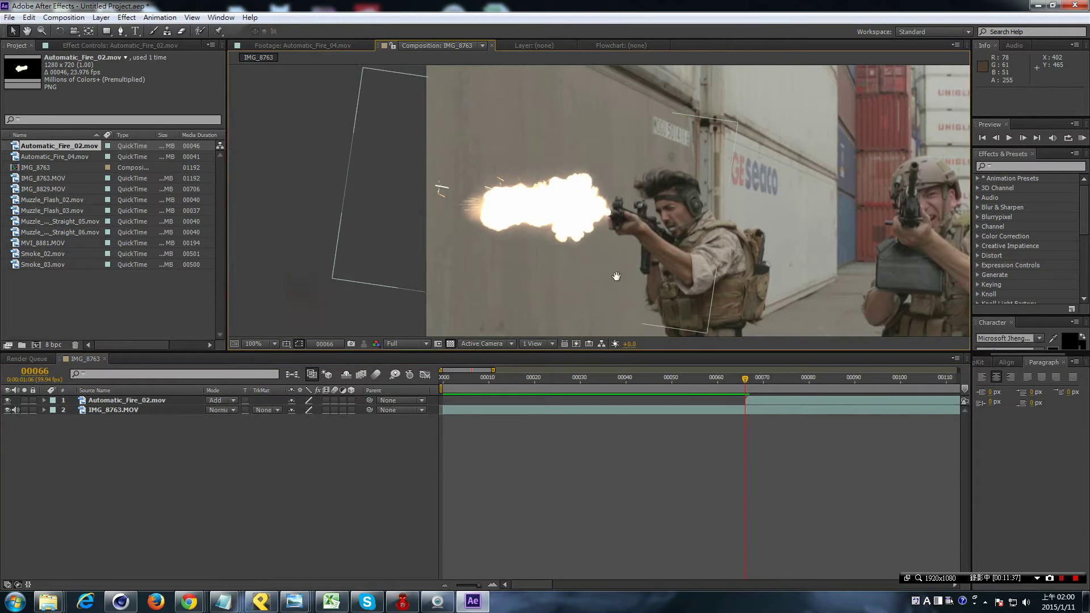
scroll(500, 274, "right", 2)
left_click(233, 400)
left_click(134, 400)
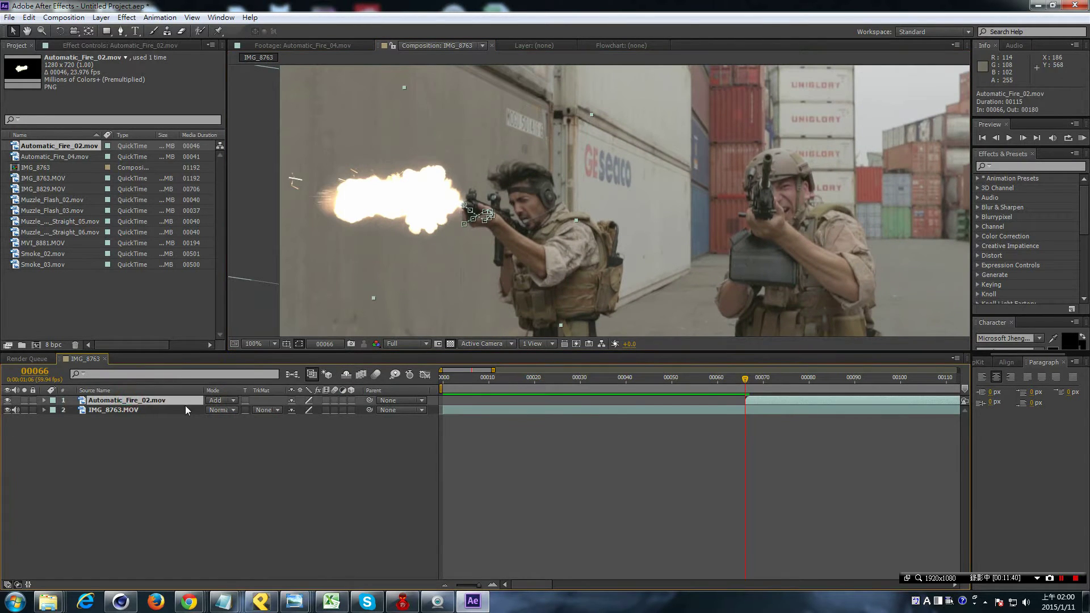
Step: Reveal the fire layer's Opacity, add a keyframe, and dim it toward 83%
key("t")
key("alt+shift+t")
left_click_drag(295, 409, 291, 410)
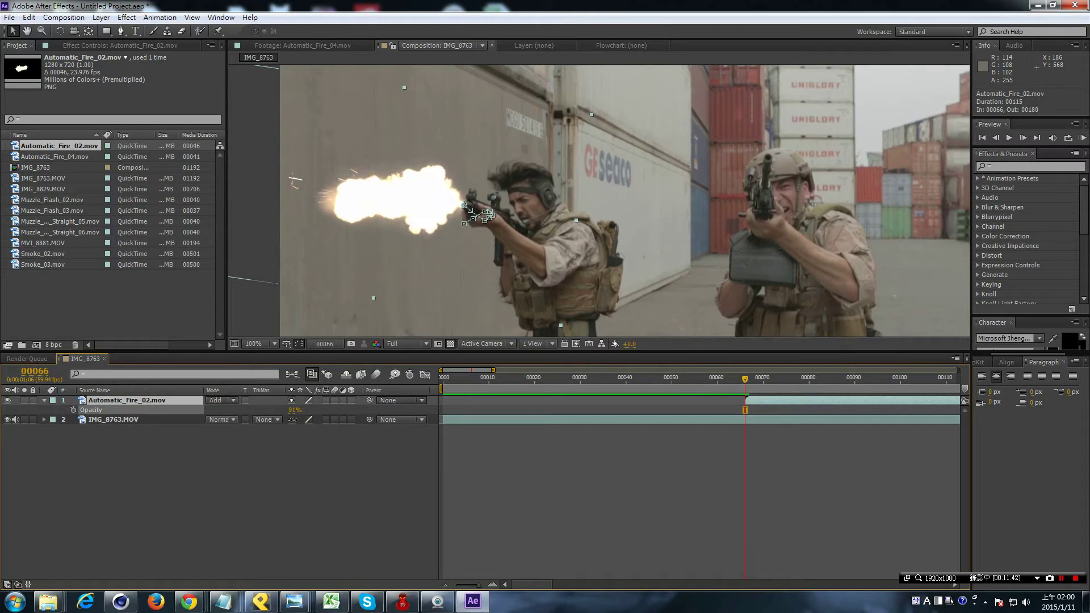
scroll(332, 299, "down", 2)
scroll(329, 288, "up", 2)
left_click(230, 400)
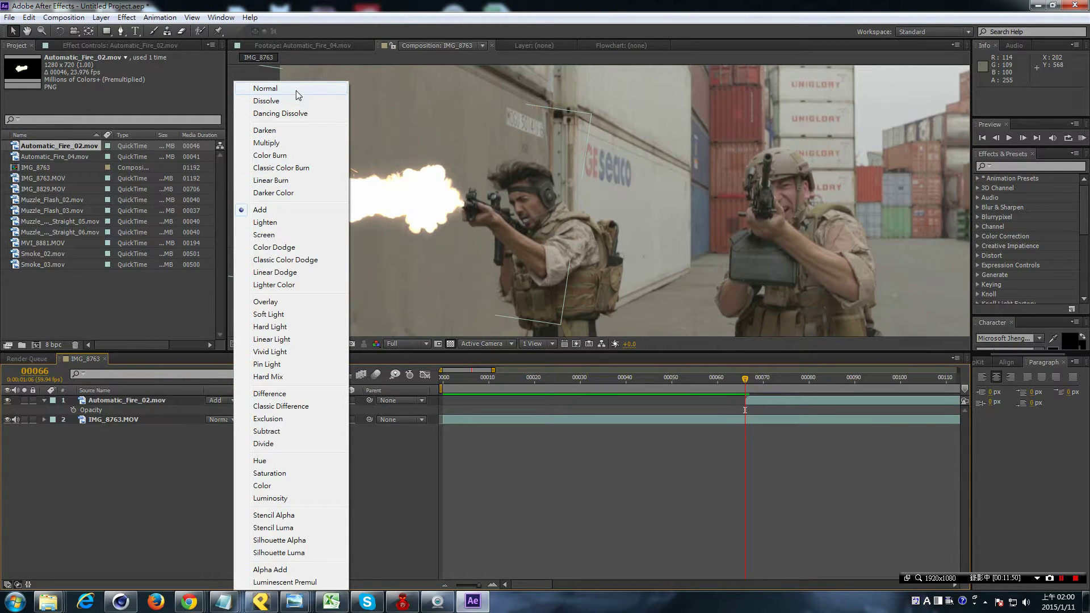
key("Escape")
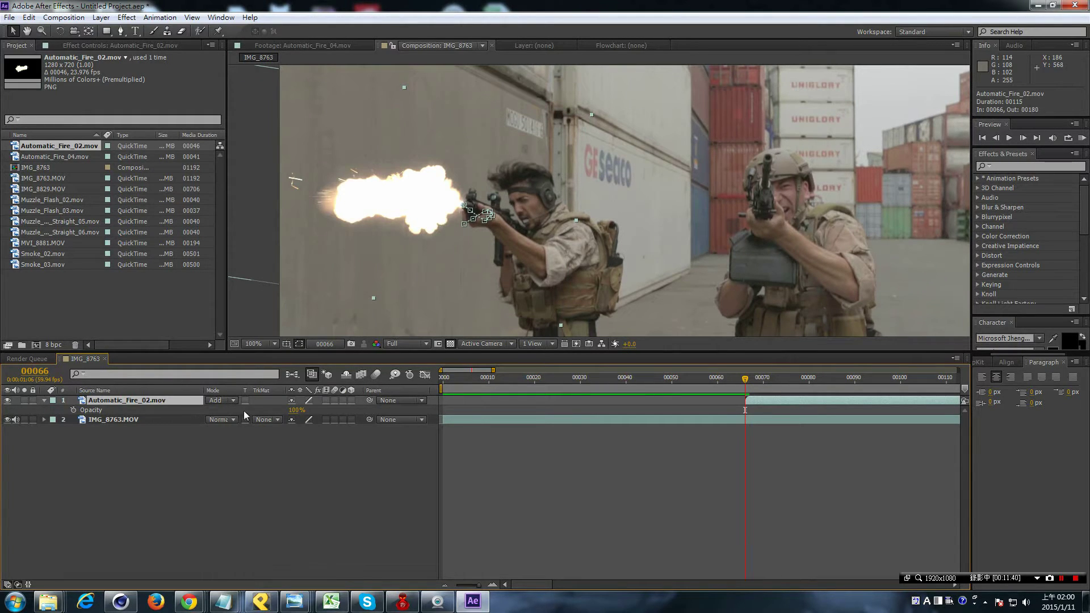
Step: Test 83% opacity with Normal blending, then restore 100% opacity and Add mode
left_click_drag(294, 410, 284, 410)
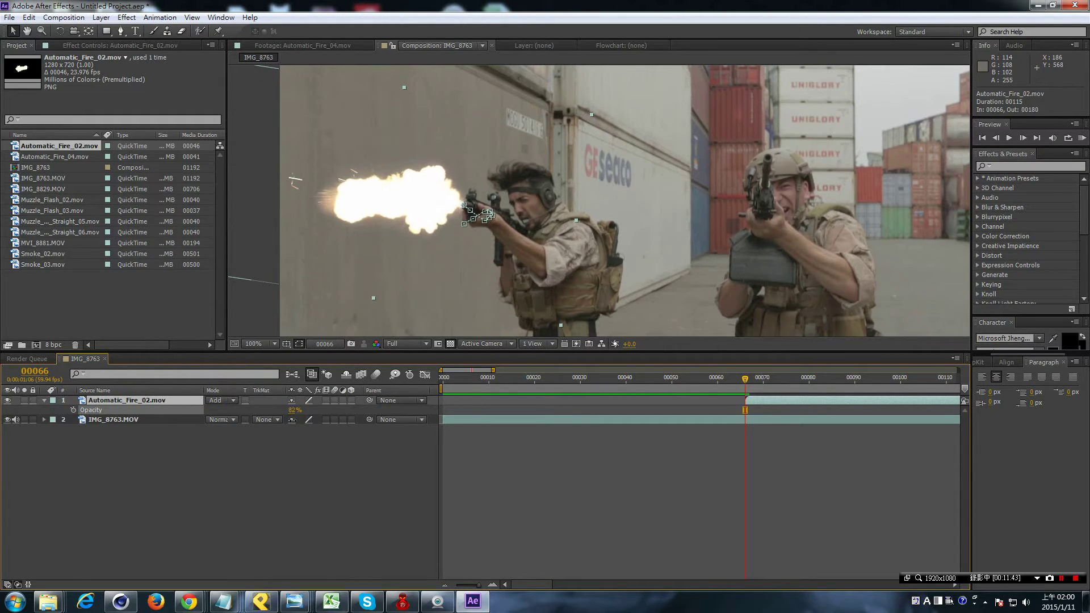
left_click(227, 400)
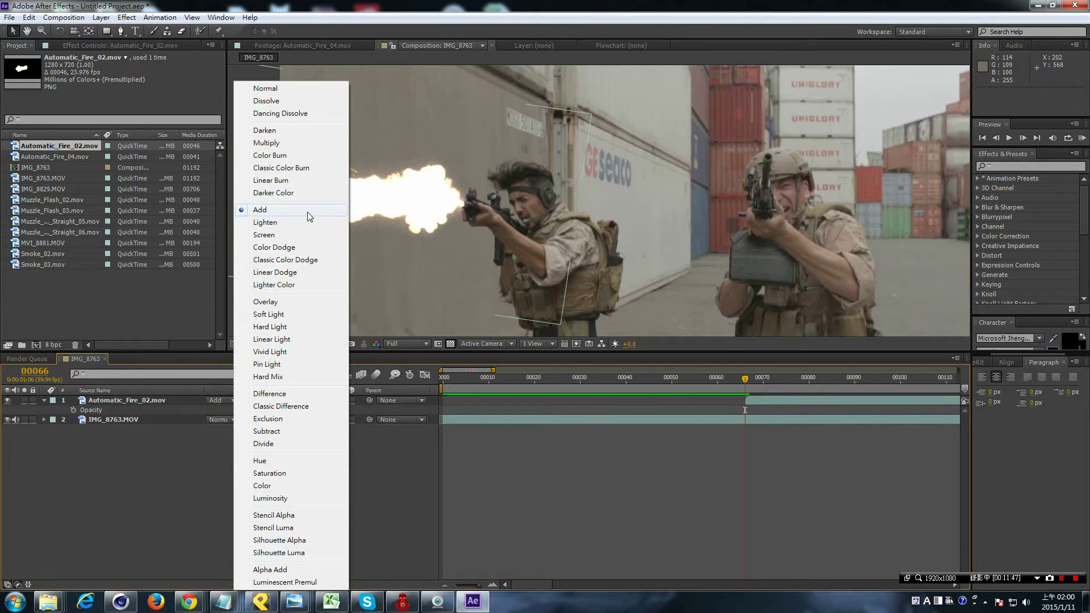
left_click(295, 89)
left_click_drag(295, 410, 318, 410)
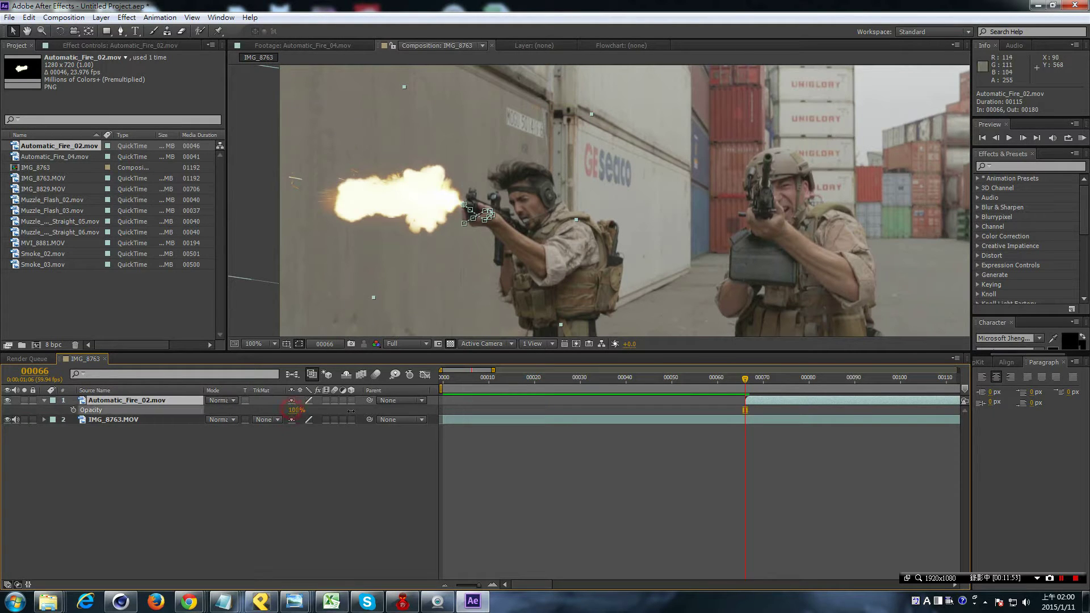
left_click(227, 401)
left_click(271, 209)
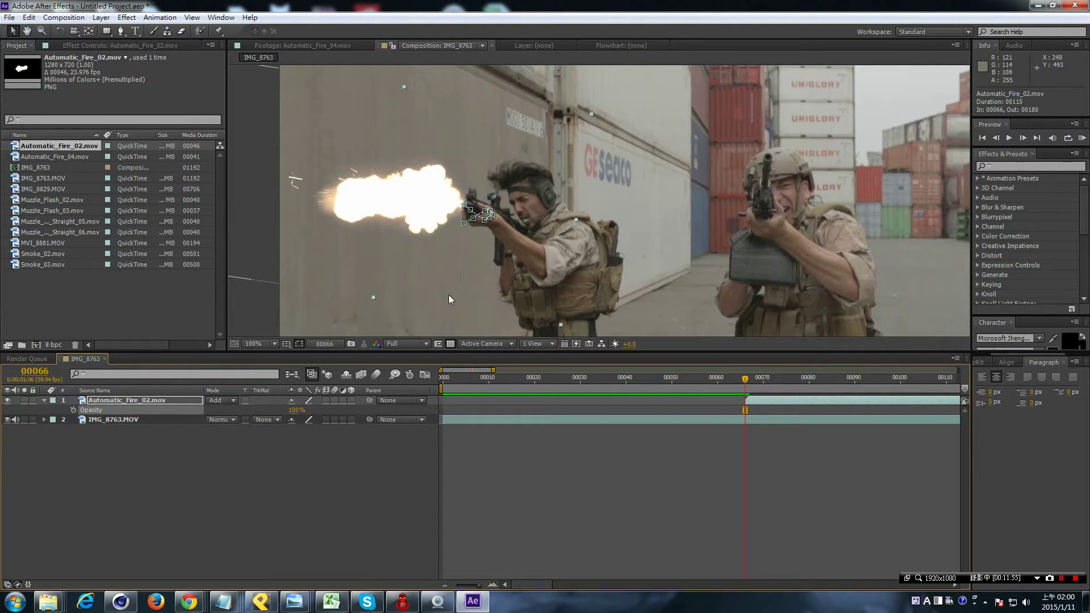
Step: Preview the shot, scrub frames 68–96 to check the flash, and pick Muzzle_Flash_Straight_05.mov
scroll(413, 291, "up", 2)
scroll(624, 307, "down", 2)
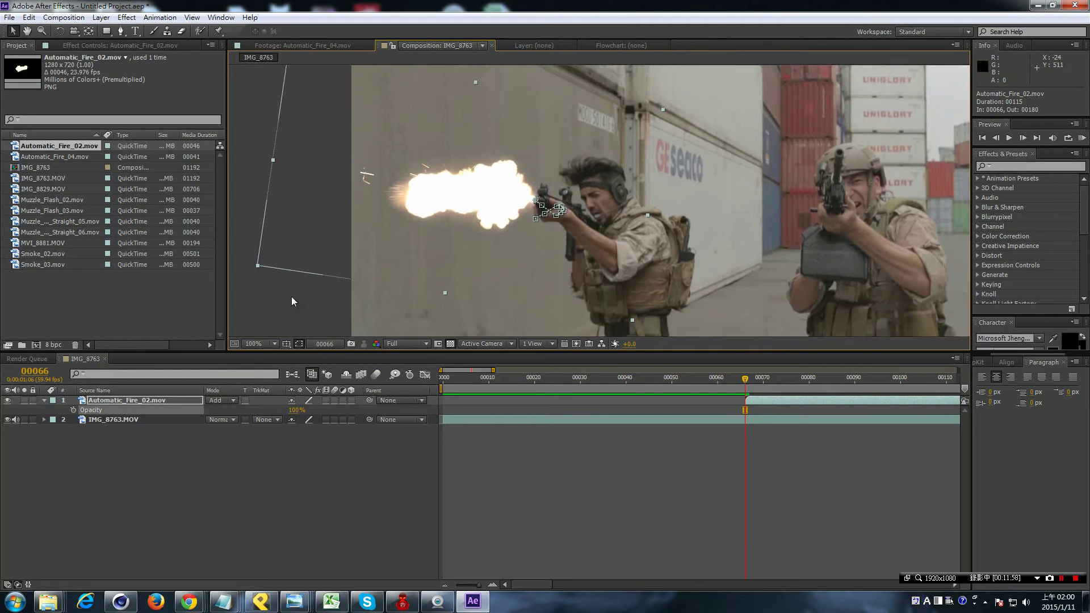
scroll(560, 274, "down", 2)
scroll(507, 253, "up", 2)
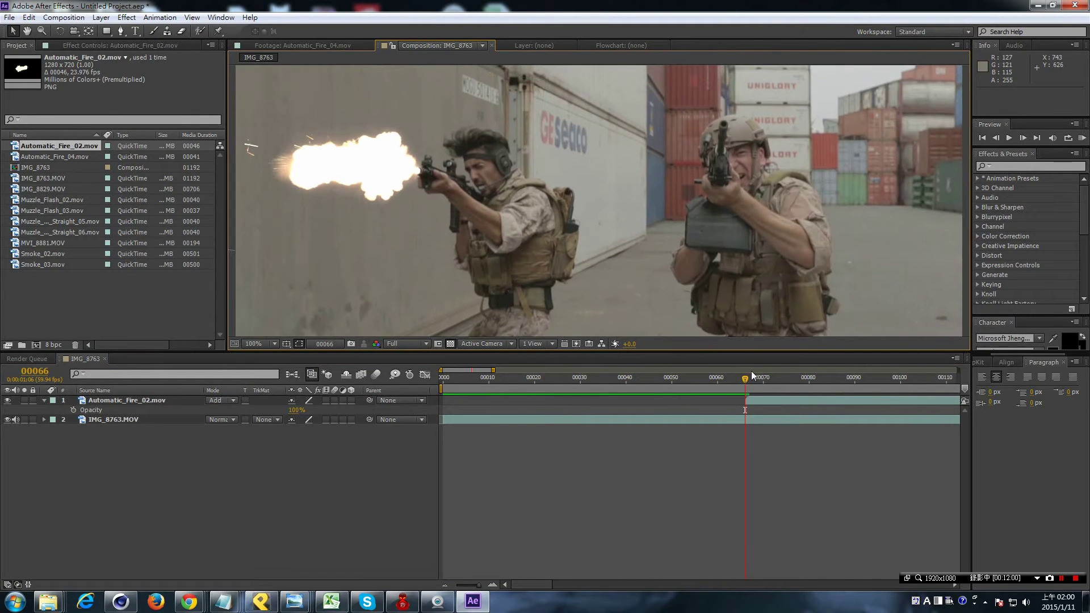
left_click(1009, 138)
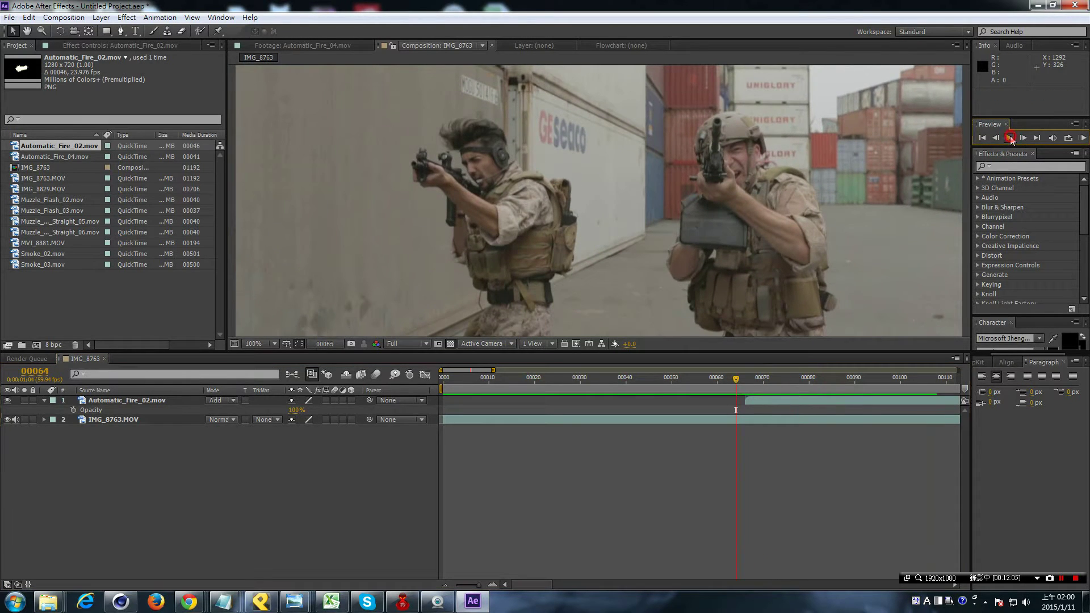
left_click_drag(888, 377, 850, 377)
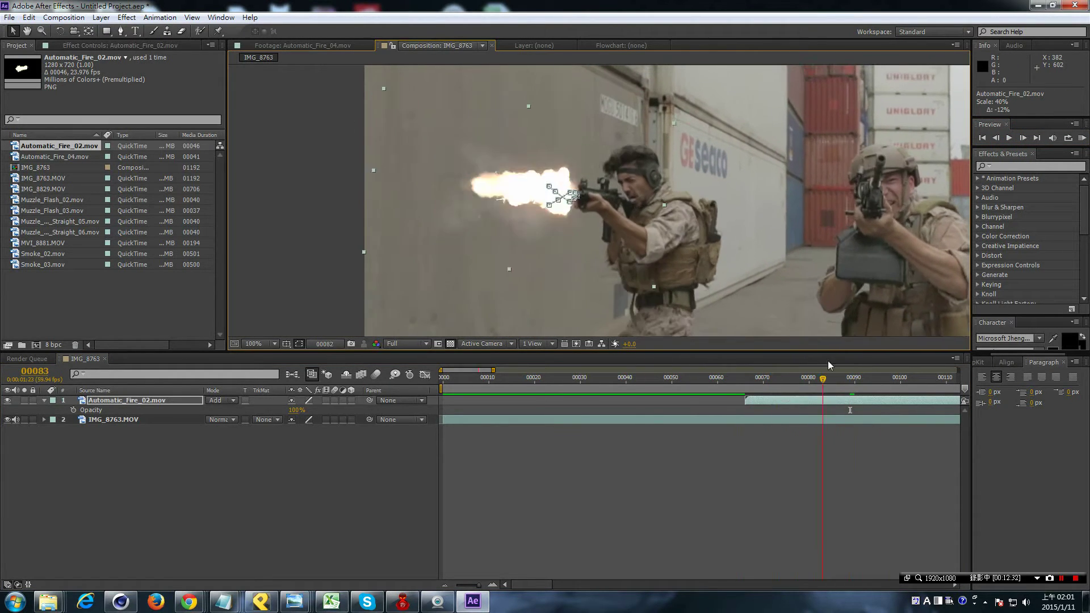
key("period")
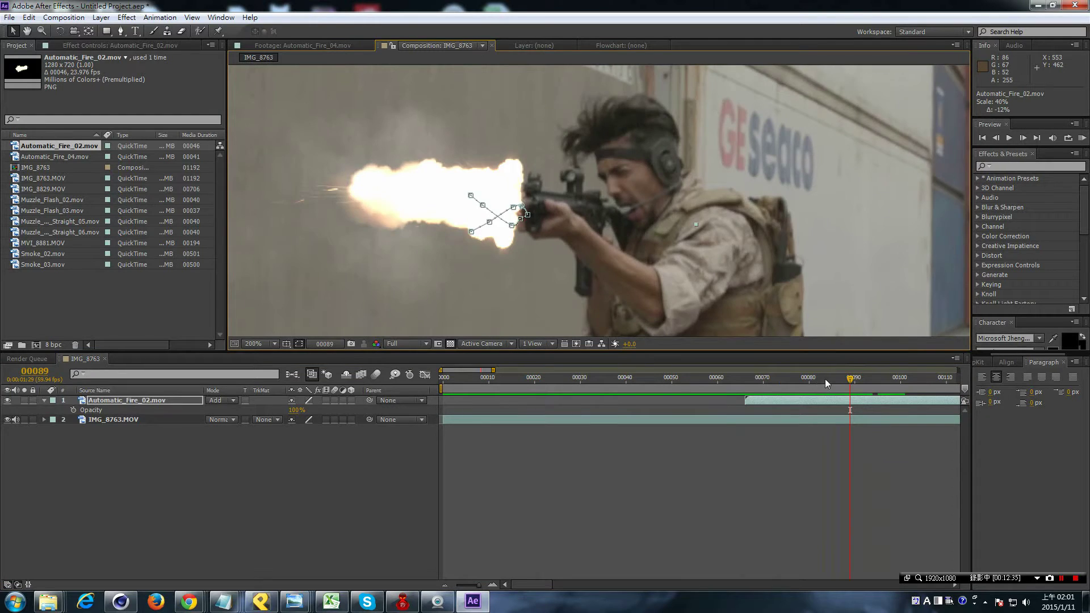
left_click_drag(825, 379, 754, 380)
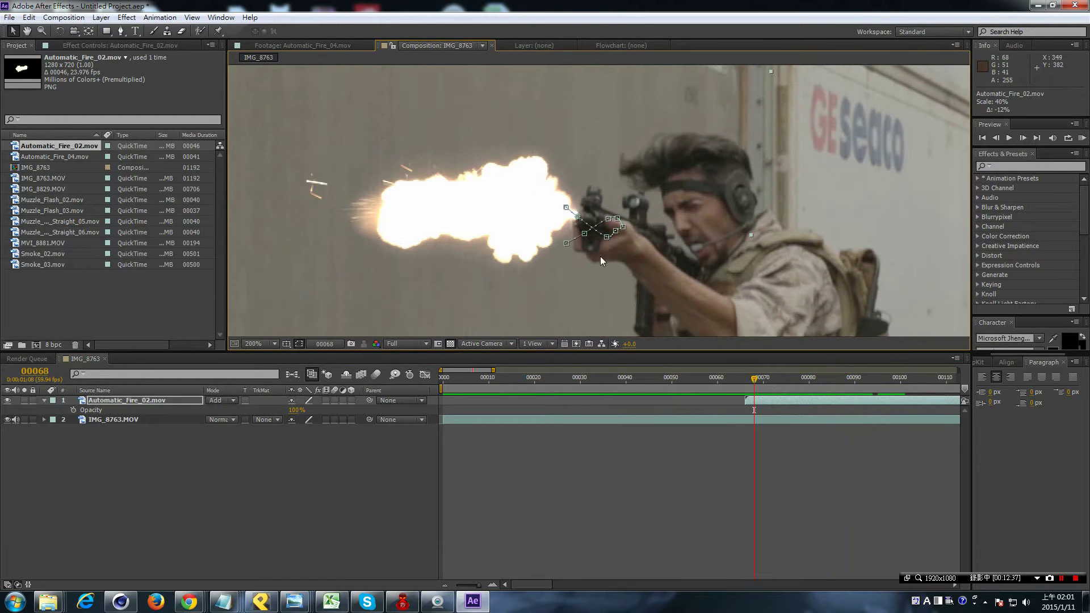
mouse_move(737, 379)
left_mouse_down()
mouse_move(829, 385)
mouse_move(740, 387)
left_mouse_up()
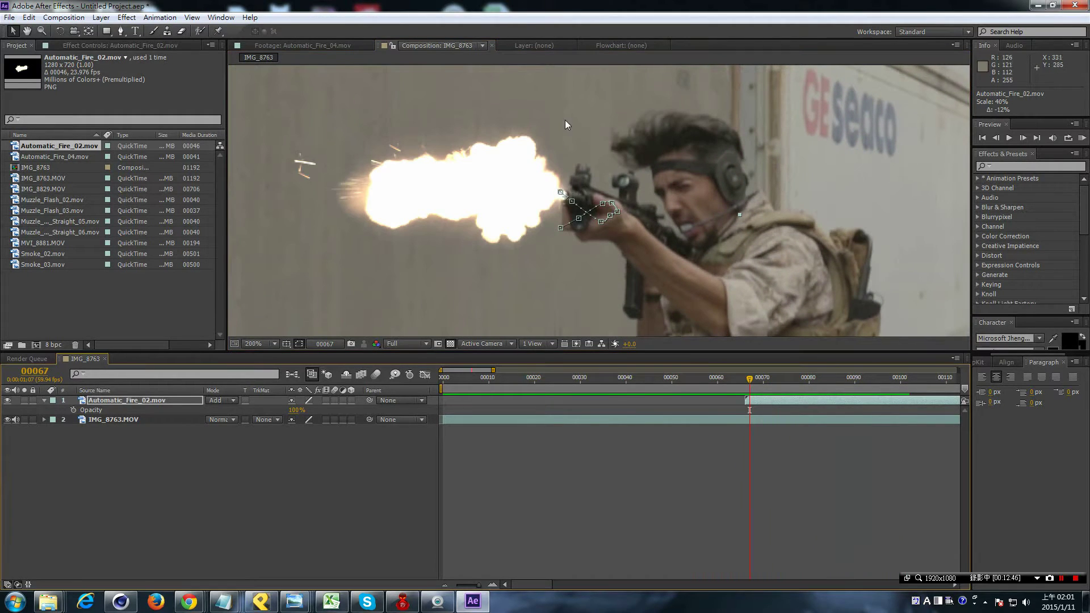
left_click(66, 200)
left_click(66, 222)
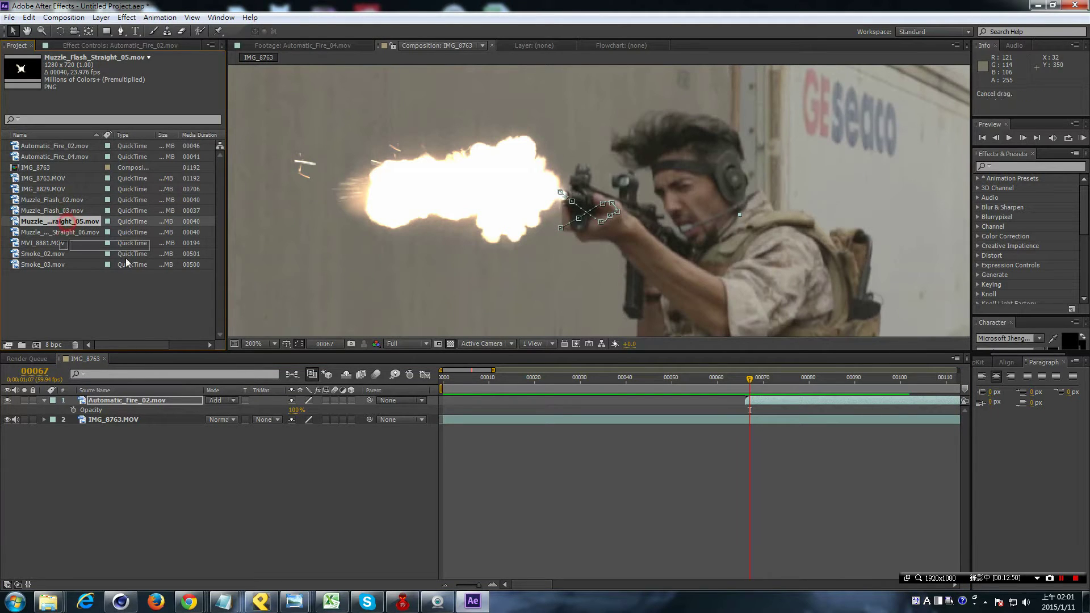
Step: Add Muzzle_Flash_Straight_05.mov to the composition and move it onto the rifle barrel
left_click(68, 147)
left_click(69, 201)
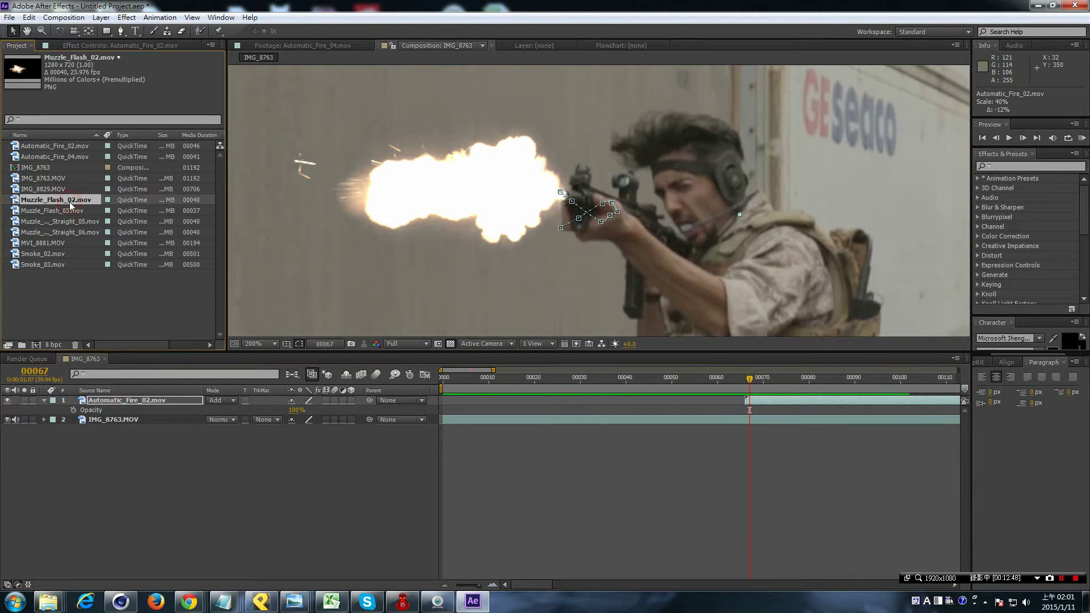
left_click(66, 221)
mouse_move(67, 222)
left_mouse_down()
mouse_move(506, 410)
mouse_move(786, 436)
left_mouse_up()
key("comma")
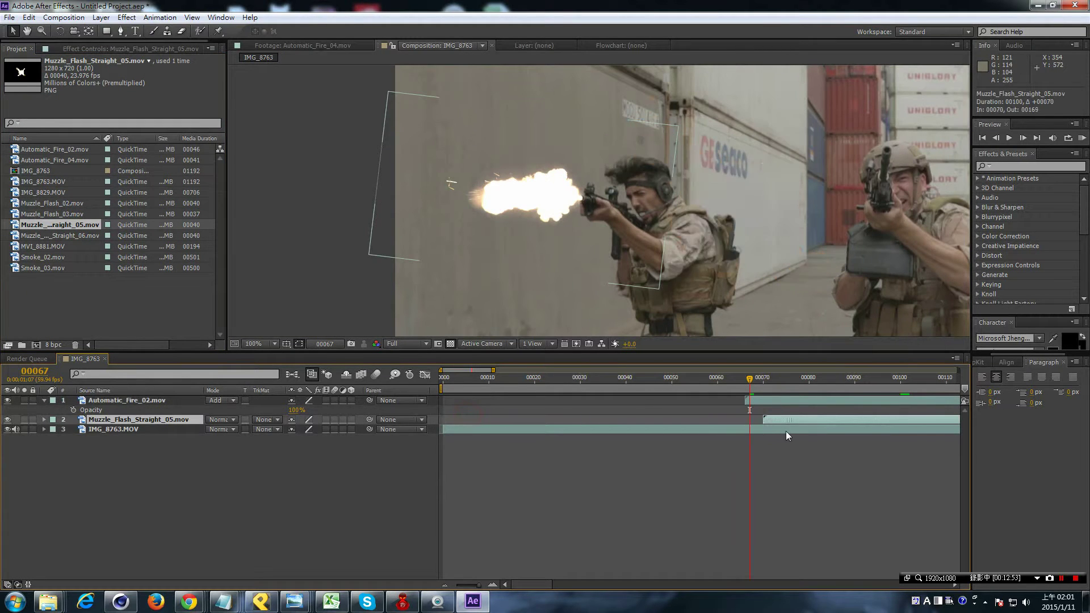
left_click_drag(811, 278, 665, 258)
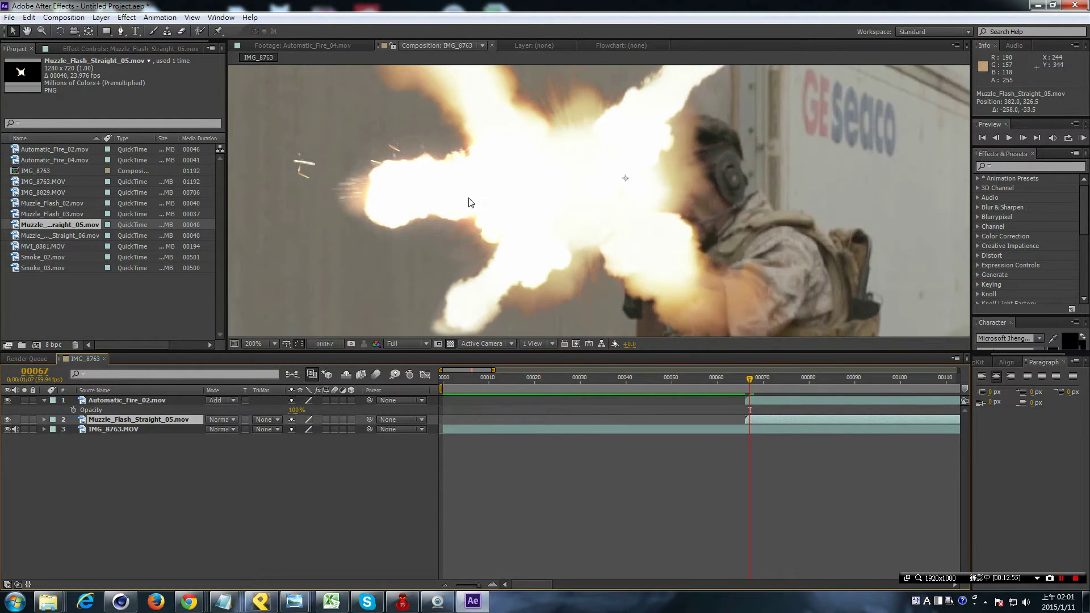
left_click_drag(603, 206, 549, 206)
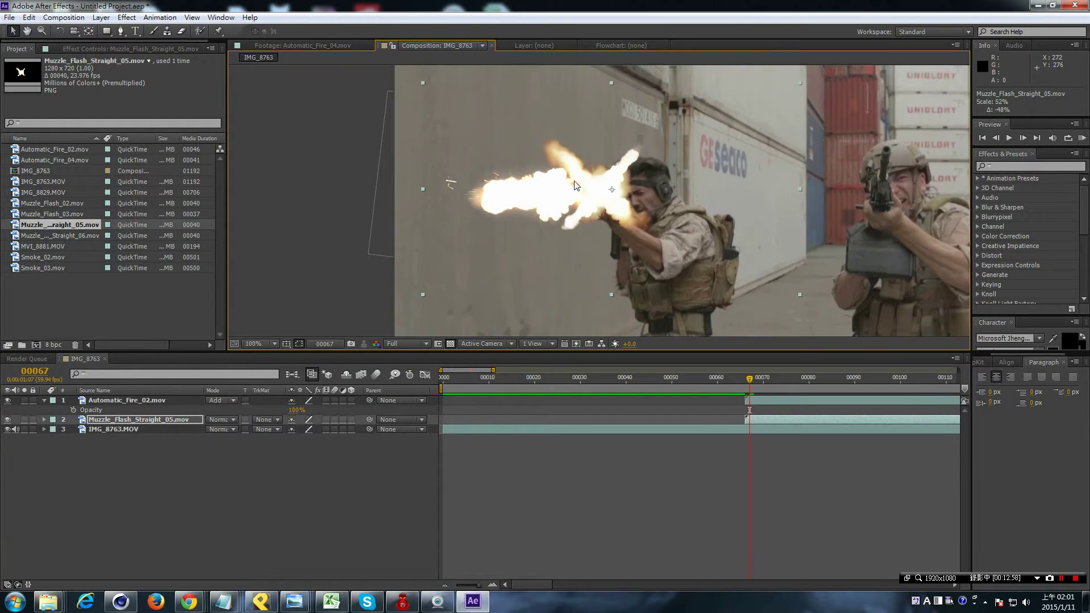
scroll(590, 209, "up", 1)
left_click_drag(594, 211, 581, 217)
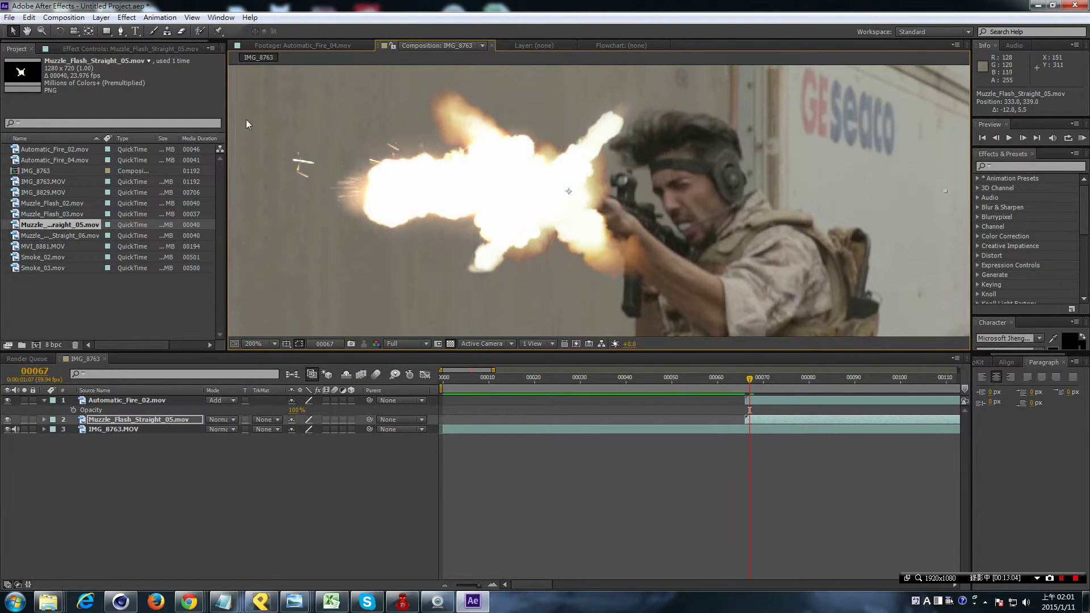
Step: Move the flash's anchor point to the gun muzzle and rotate it to follow the barrel
key("w")
key("y")
left_click(566, 192)
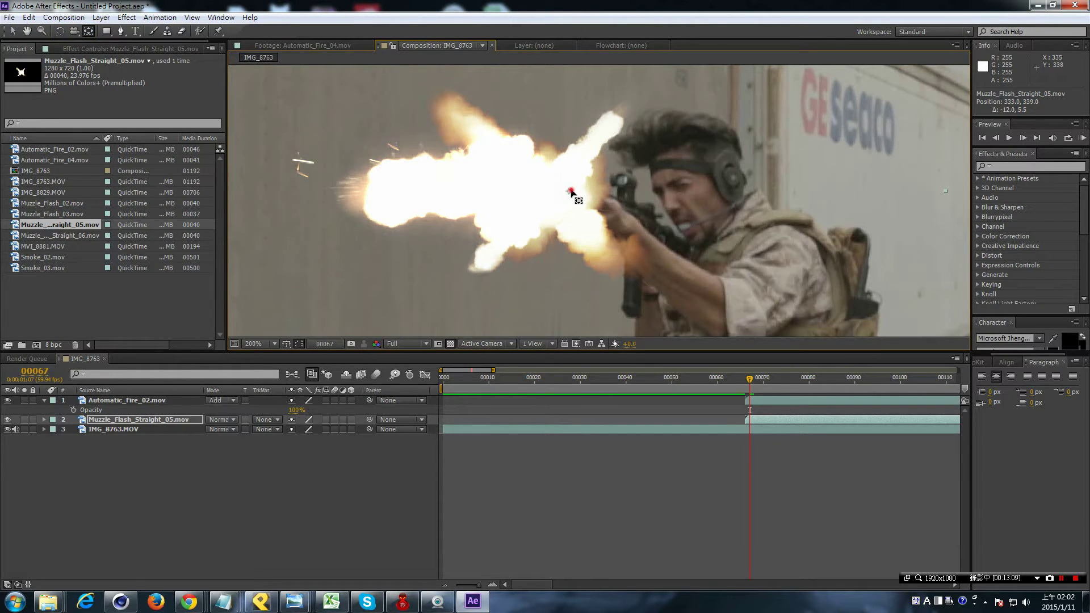
left_click_drag(571, 192, 544, 200)
key("w")
left_click_drag(600, 147, 578, 133)
scroll(574, 135, "down", 1)
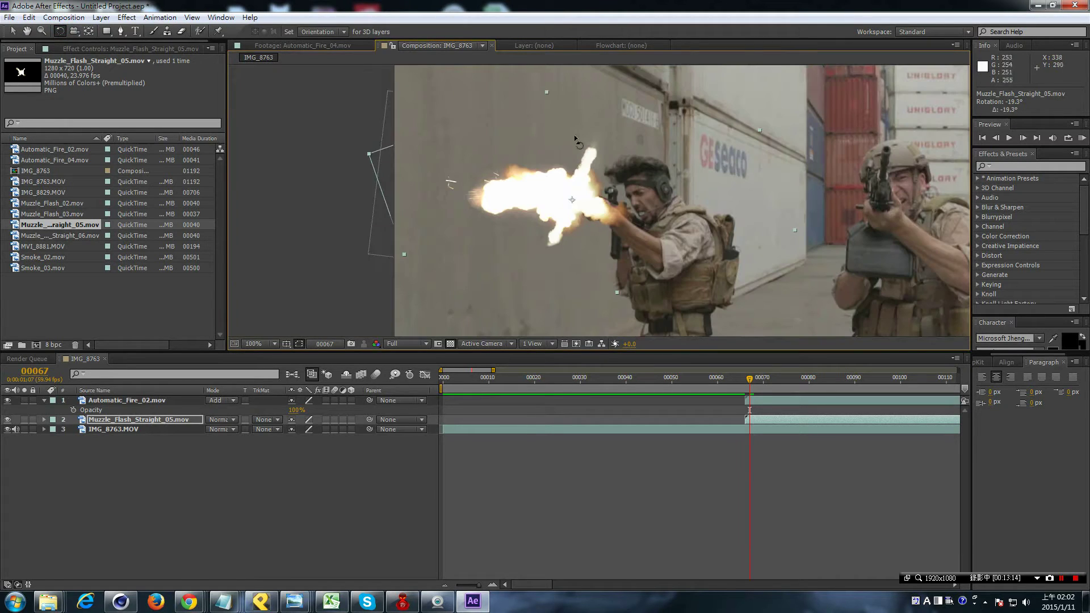
left_click_drag(587, 172, 608, 195)
scroll(608, 195, "up", 1)
Step: Set the muzzle flash layer's blending mode to Add
left_click(15, 33)
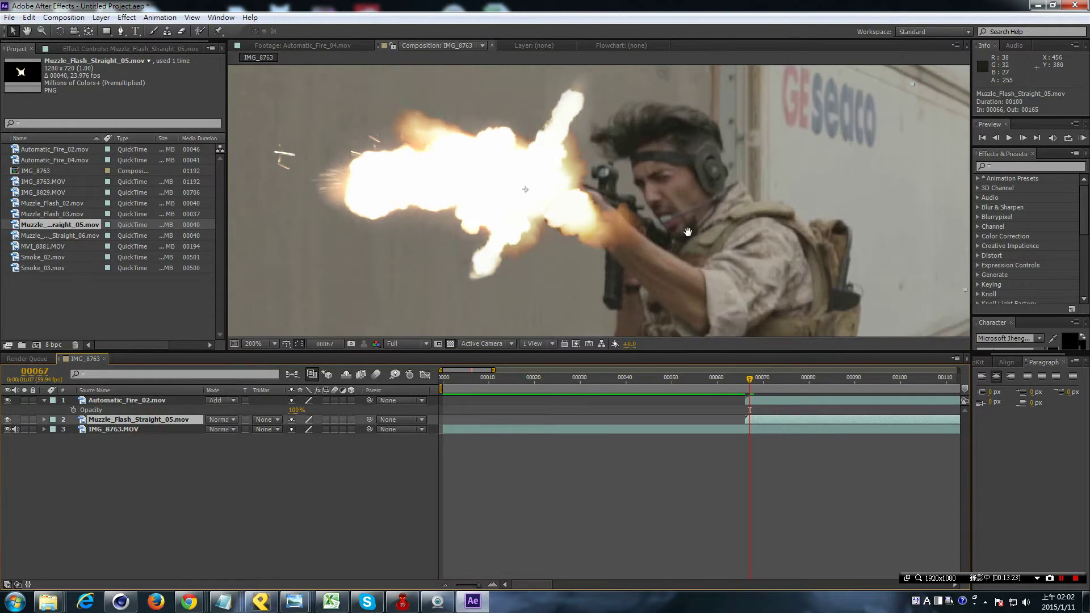
left_click(224, 420)
left_click(260, 210)
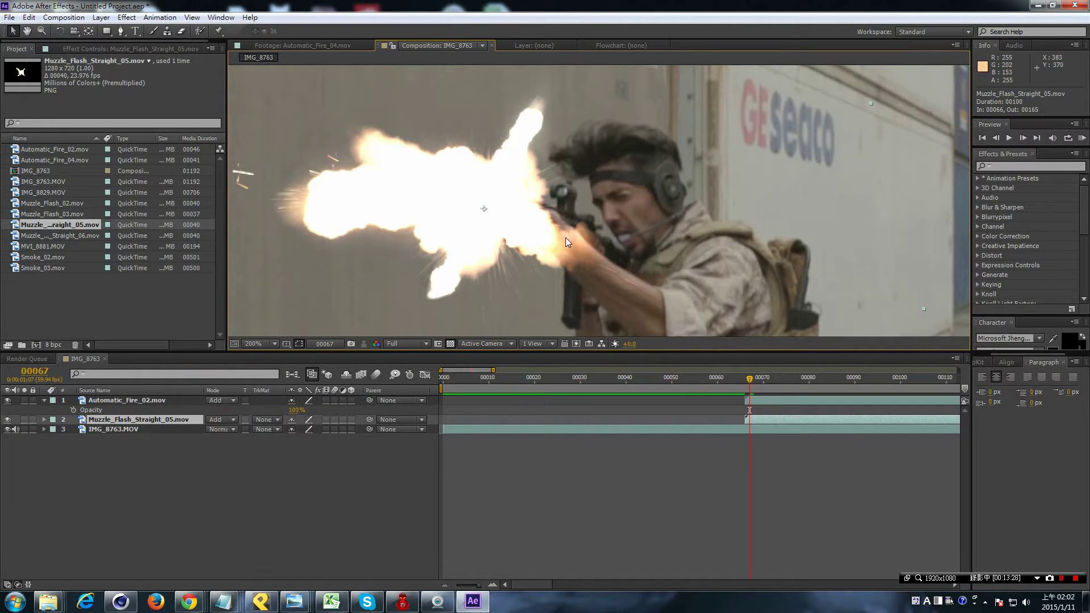
key("ctrl+z")
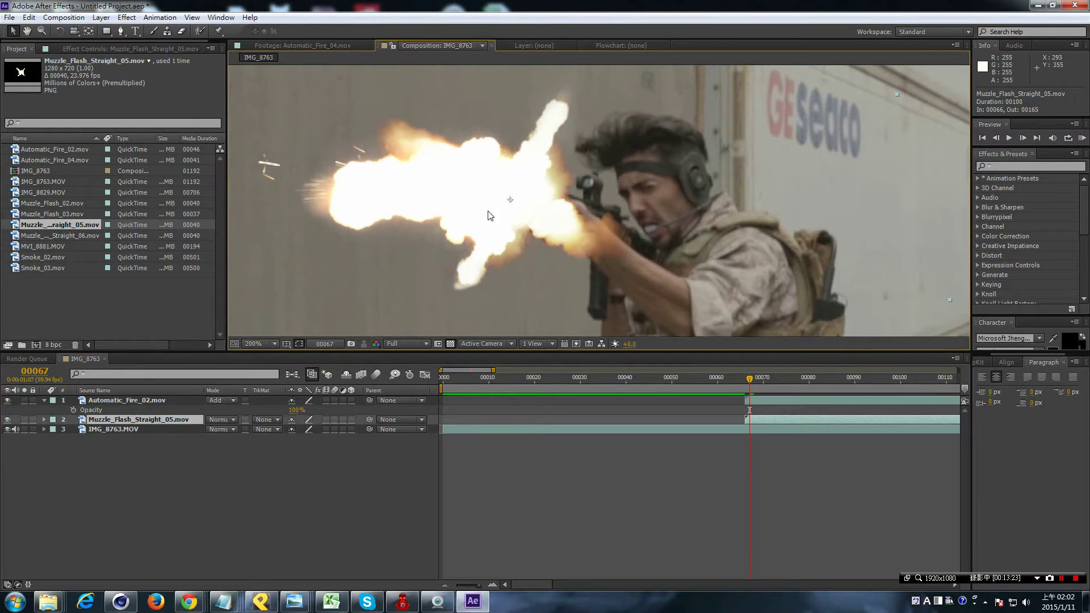
left_click(221, 420)
left_click(270, 210)
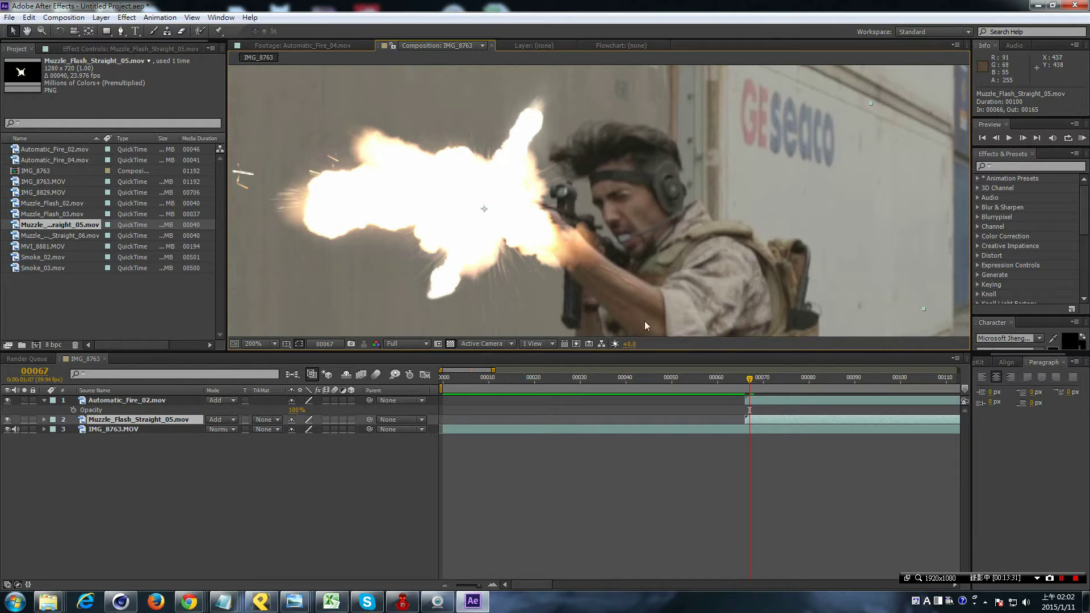
left_click_drag(622, 313, 580, 263)
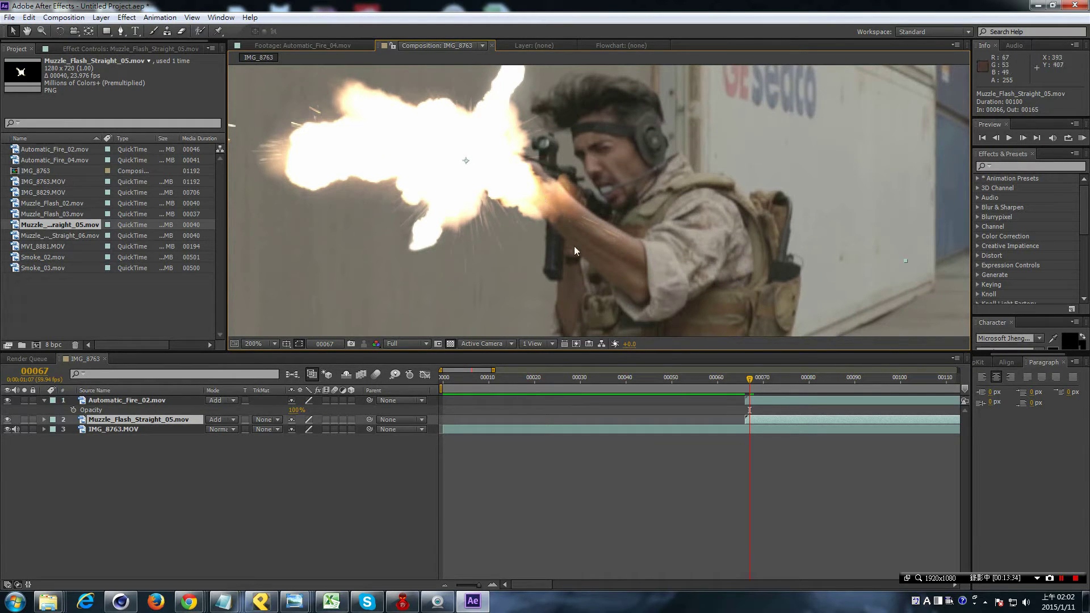
left_click_drag(523, 183, 543, 204)
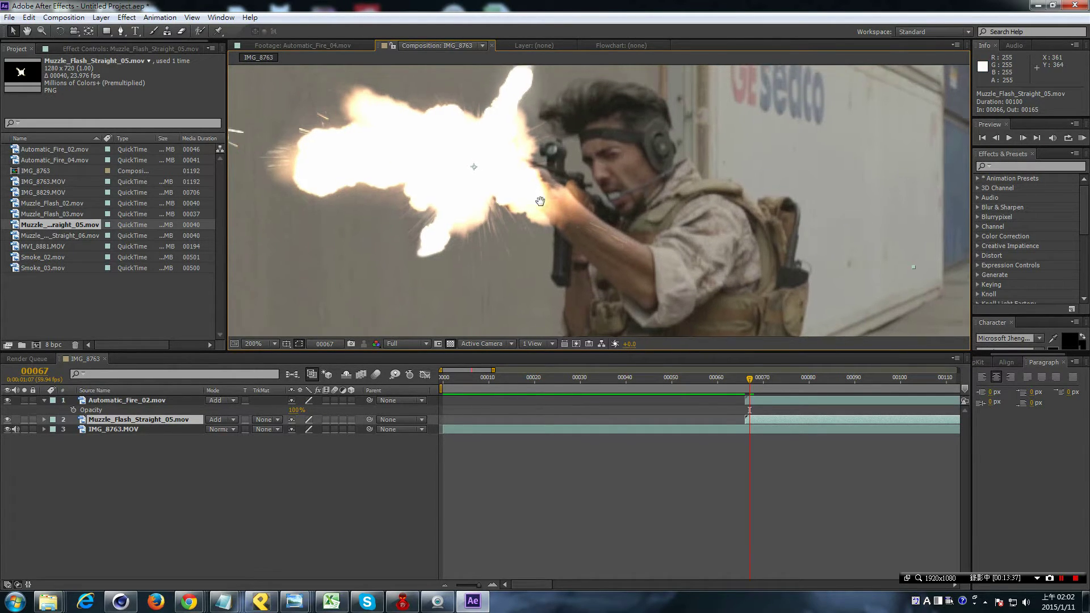
key("w")
mouse_move(519, 152)
left_mouse_down()
mouse_move(483, 231)
mouse_move(493, 128)
mouse_move(521, 137)
left_mouse_up()
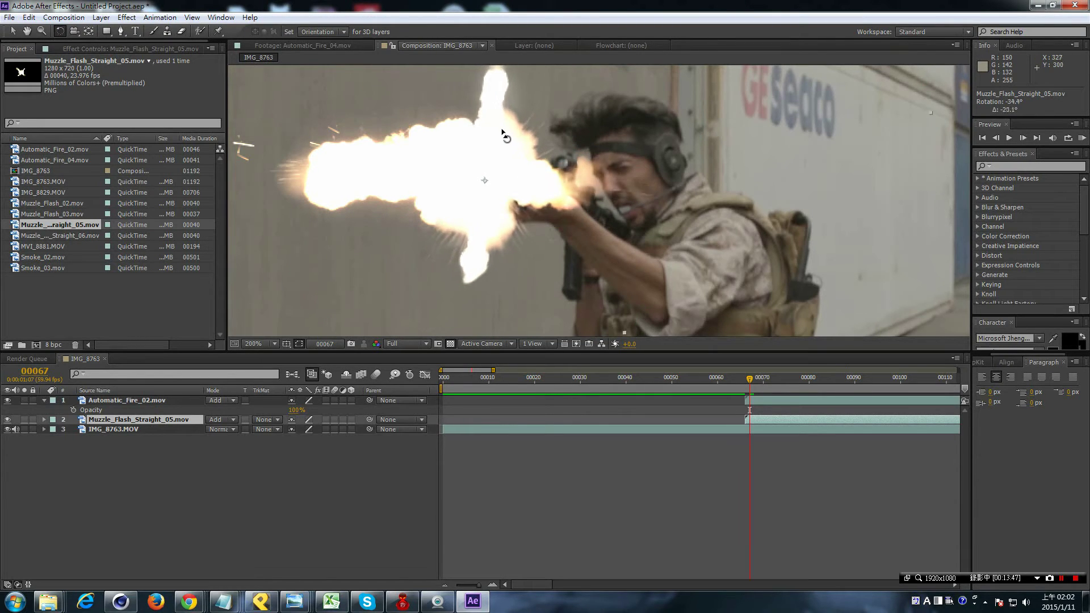
key("comma")
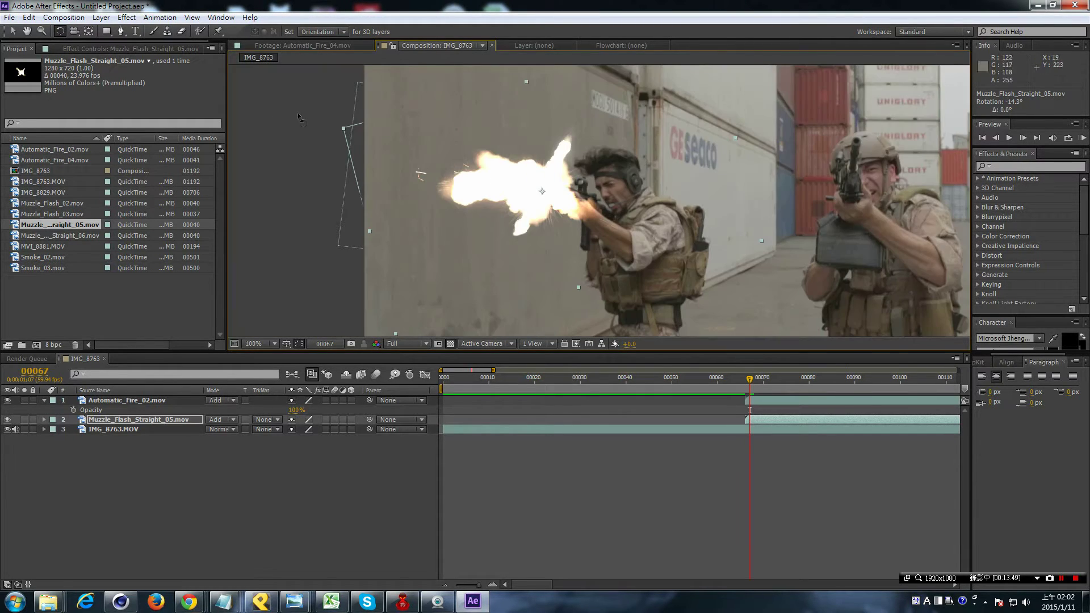
key("v")
key("equal")
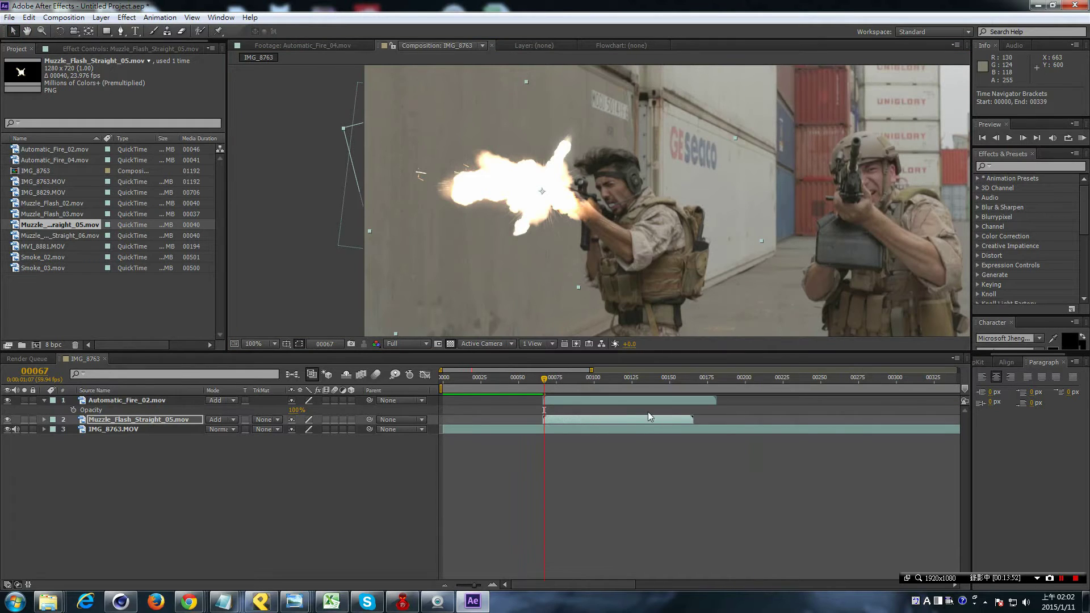
Step: Step to the firing frame after 00065 and nudge the flash slightly left and down
key("equal")
key("period")
left_click(8, 421)
left_click(149, 400)
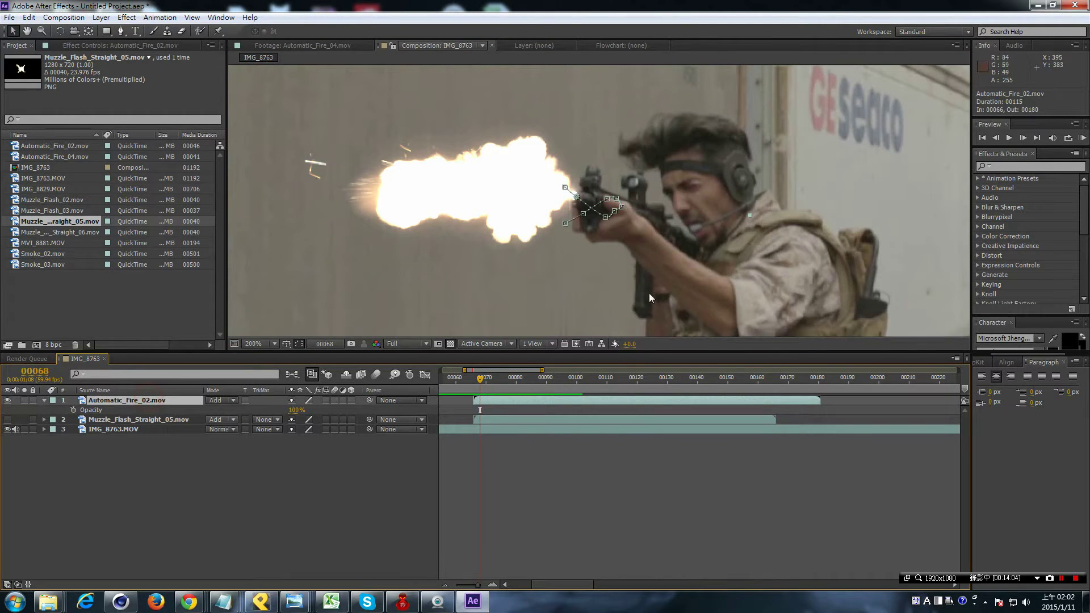
left_click_drag(500, 379, 470, 396)
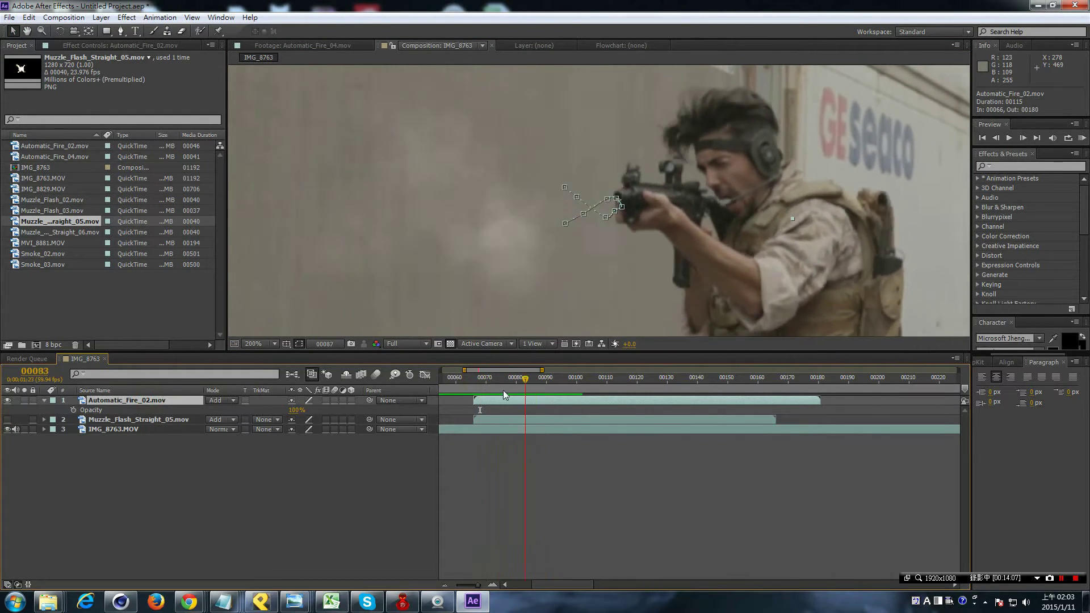
key("Page_Down")
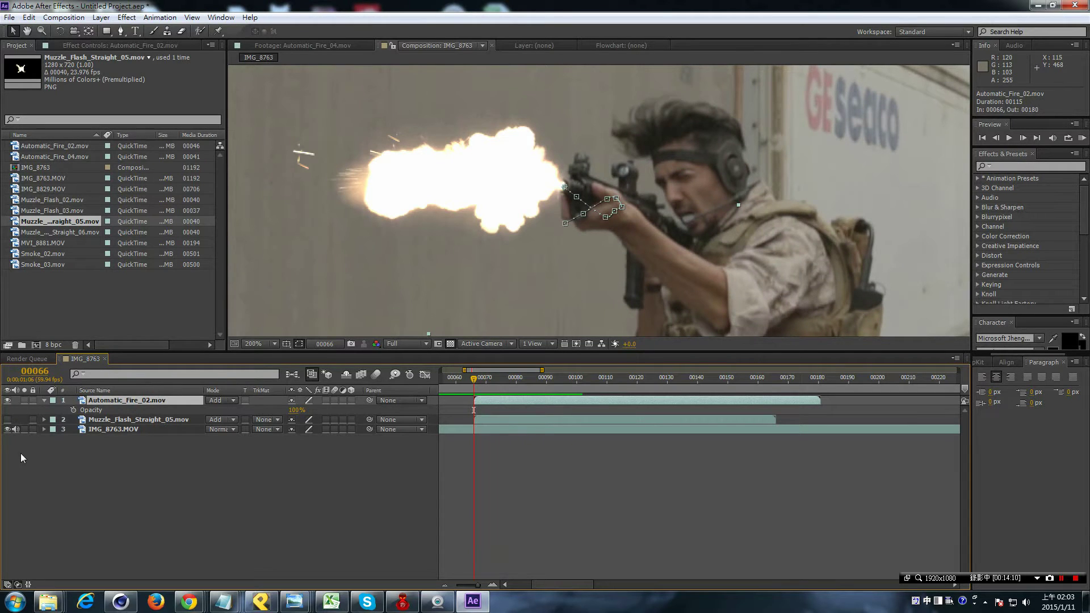
left_click(8, 419)
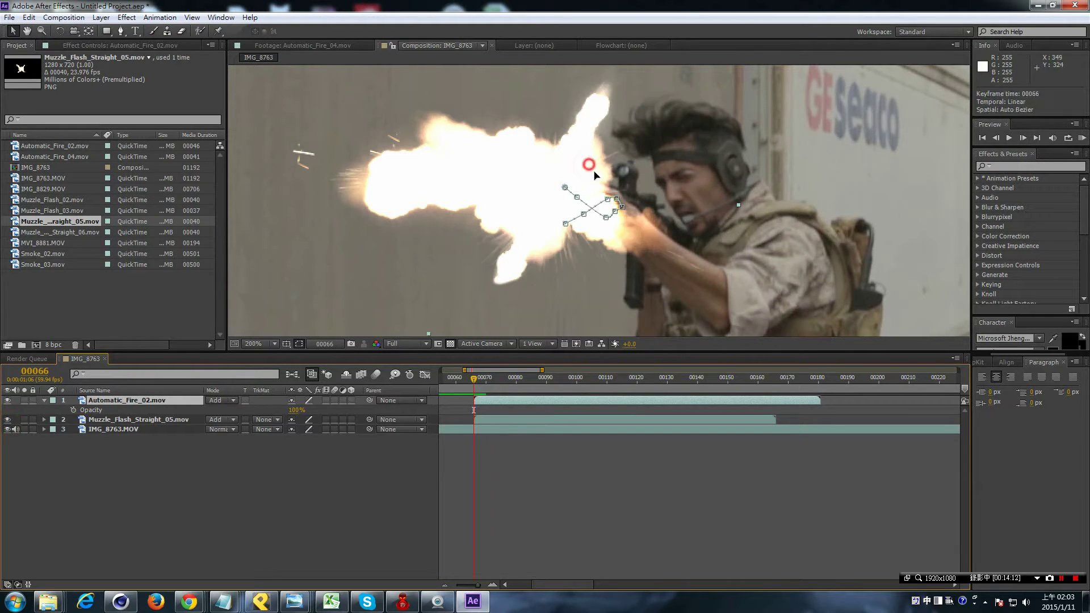
left_click_drag(596, 148, 590, 145)
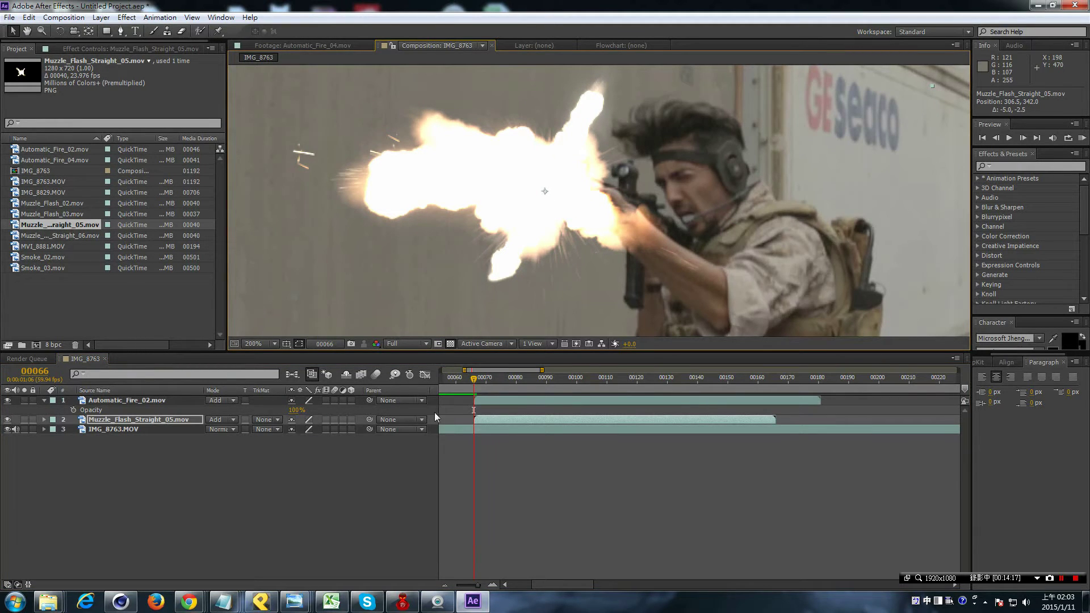
Step: Parent Muzzle_Flash_Straight_05.mov to Automatic_Fire_02.mov, then check frame 00070
left_click(369, 420)
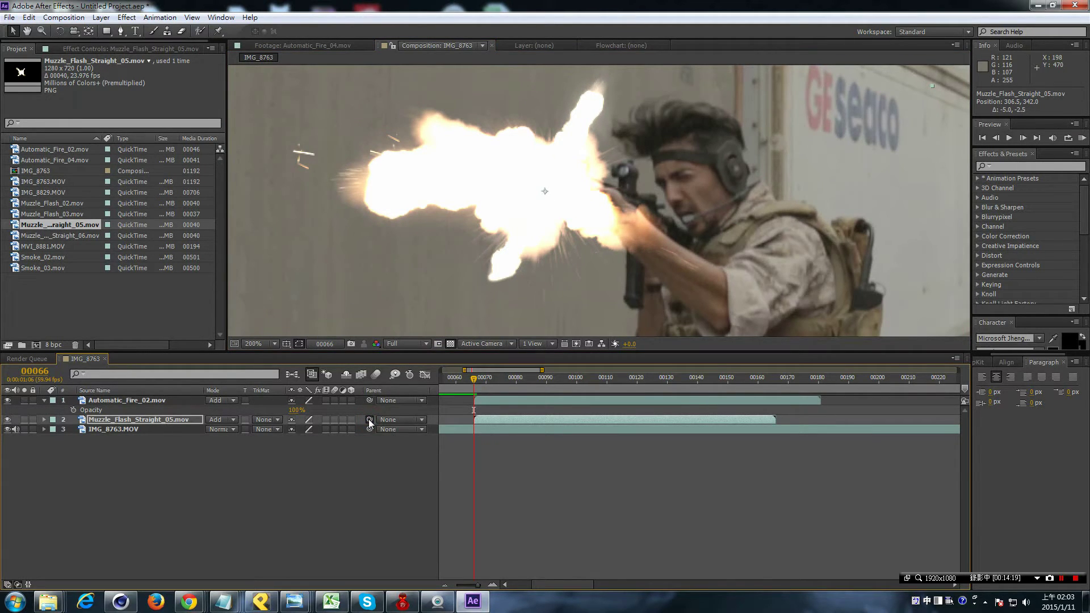
left_click_drag(369, 419, 140, 402)
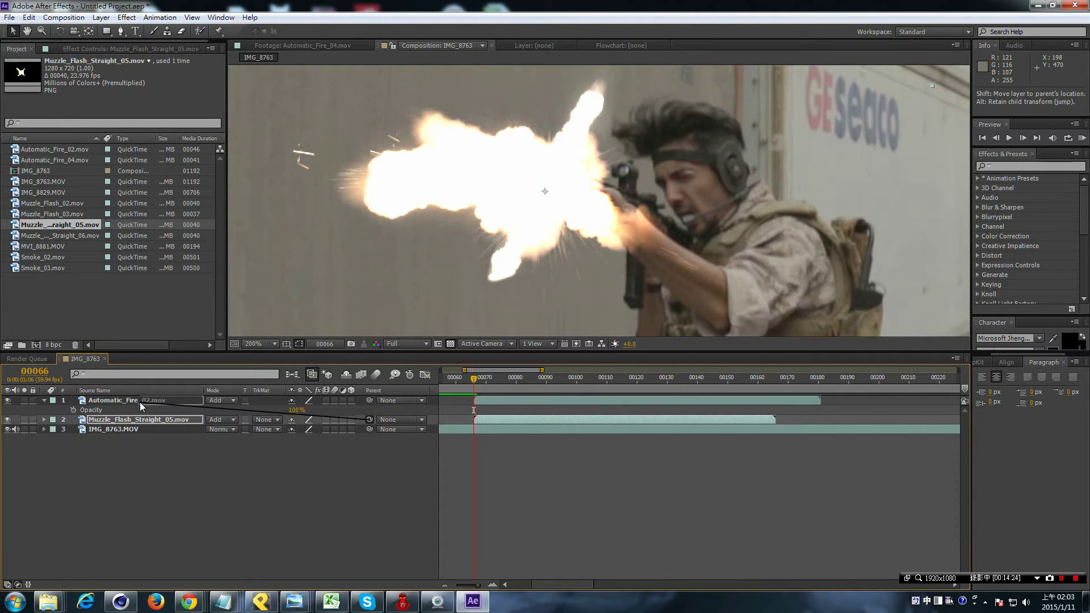
left_click_drag(140, 402, 140, 402)
left_click(178, 425)
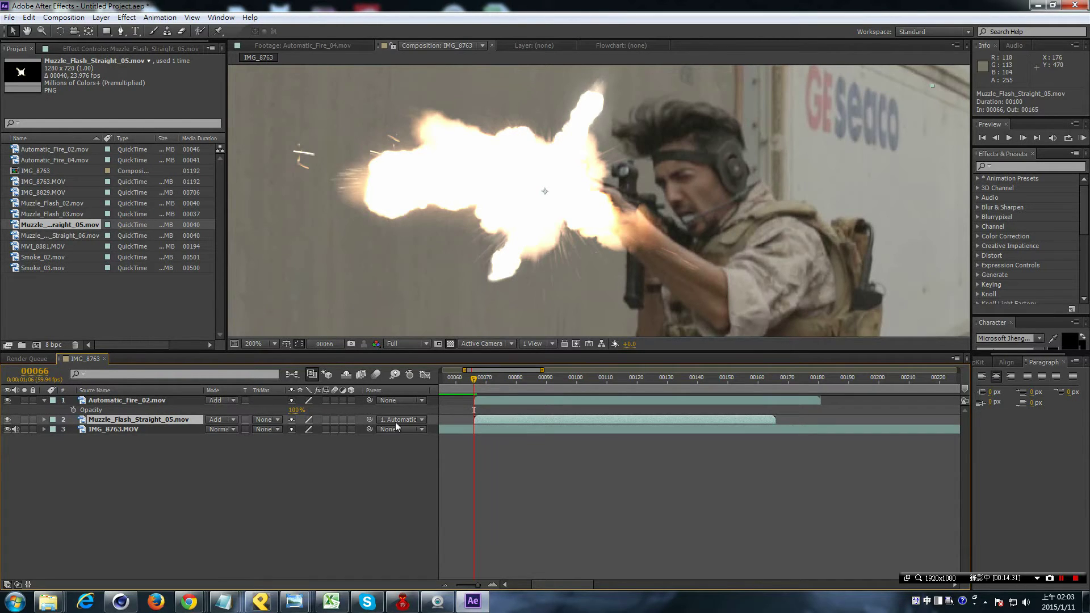
left_click(178, 426)
left_click_drag(473, 378, 480, 379)
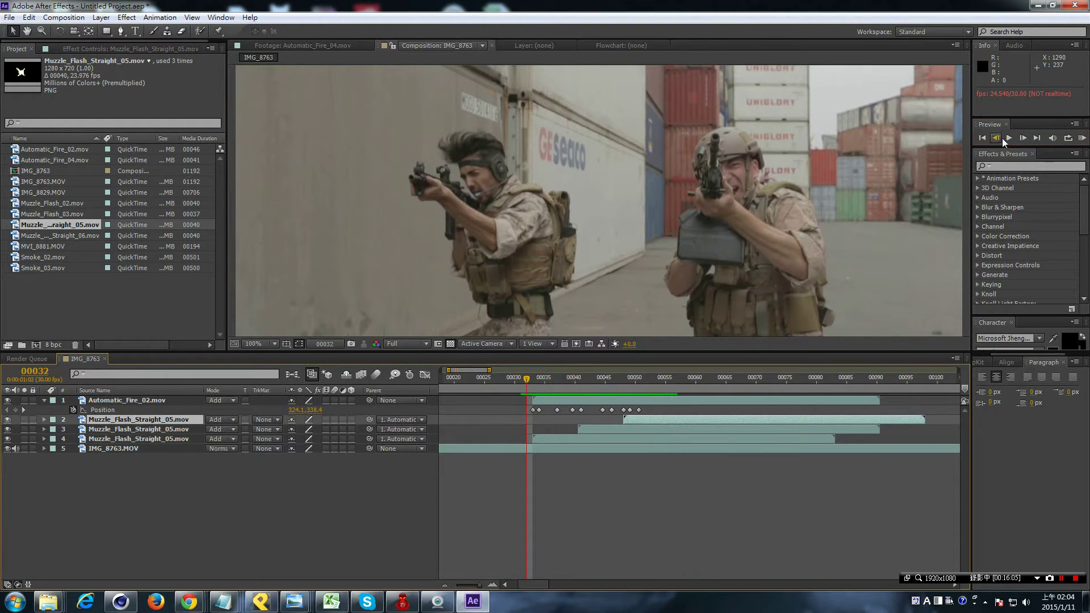
Step: Preview the shot and review the flashes around frames 00033 to 00050
left_click(1009, 138)
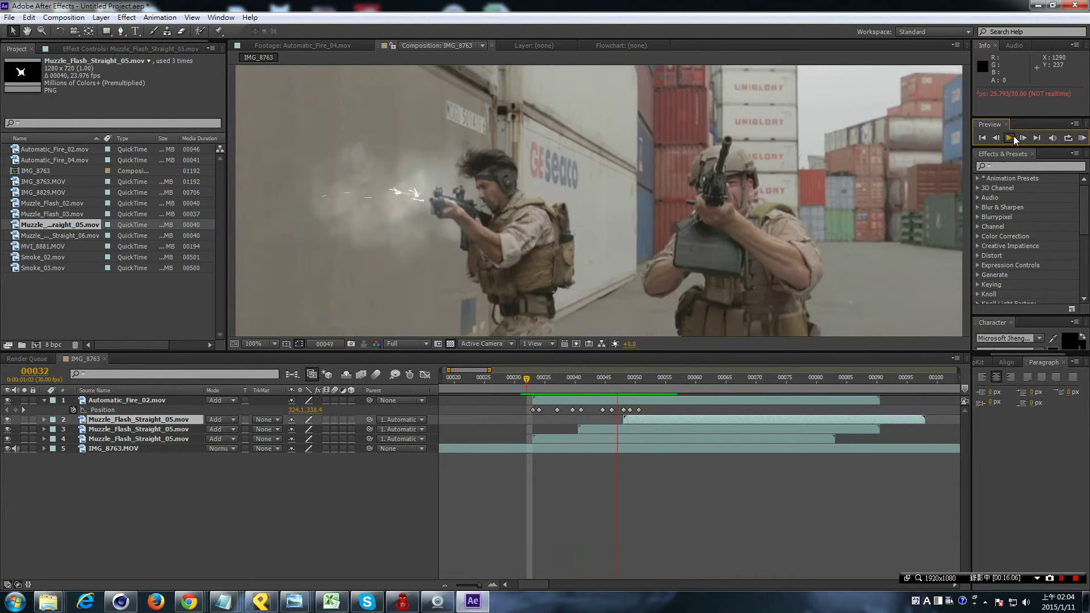
scroll(599, 202, "down", 2)
left_click_drag(557, 382, 533, 384)
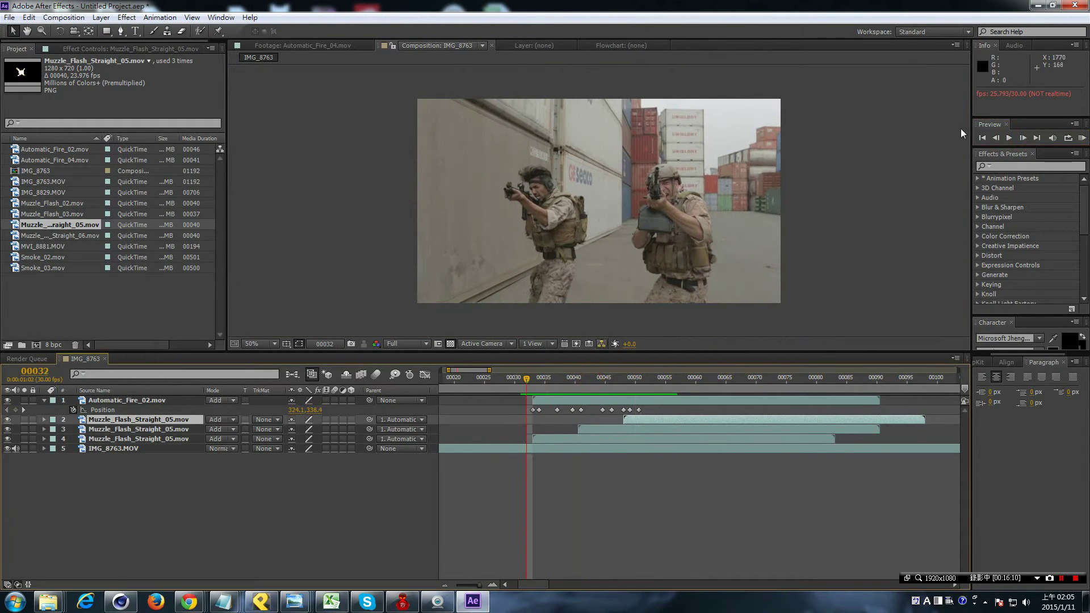
left_click(1010, 138)
mouse_move(608, 380)
left_mouse_down()
mouse_move(642, 388)
mouse_move(535, 381)
left_mouse_up()
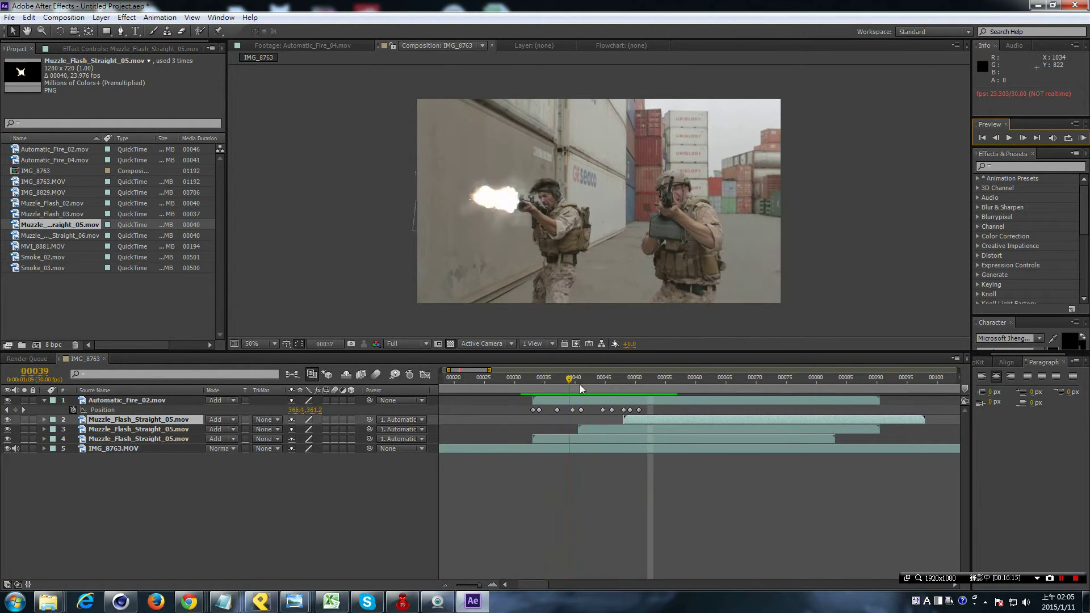
scroll(561, 200, "up", 2)
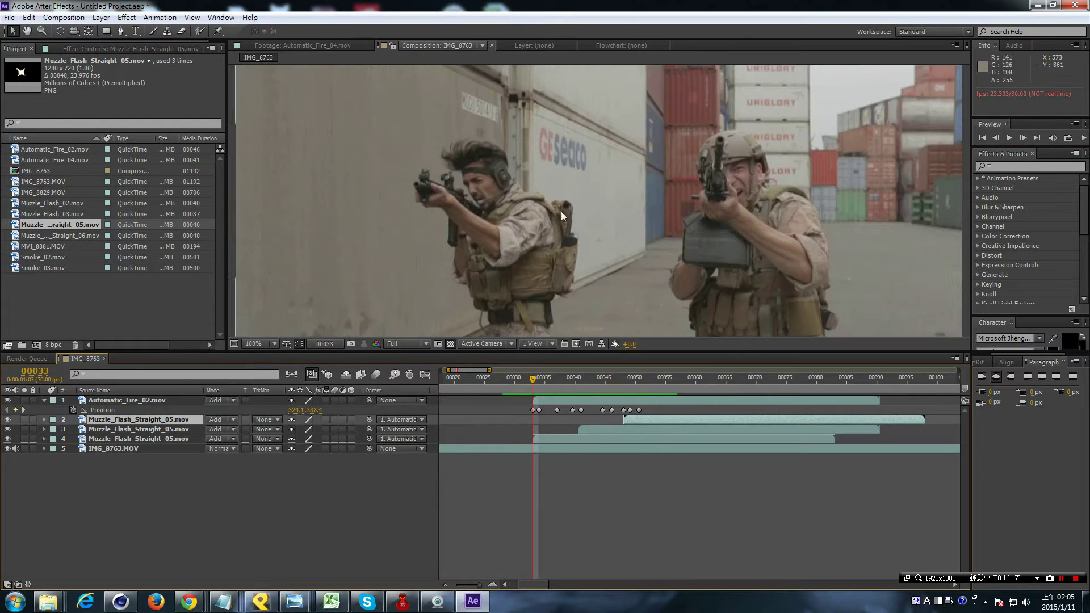
Step: Keyframe Automatic_Fire_02.mov's opacity at about 69%, 45% and 52% across different frames
left_click(558, 437)
left_click(566, 402)
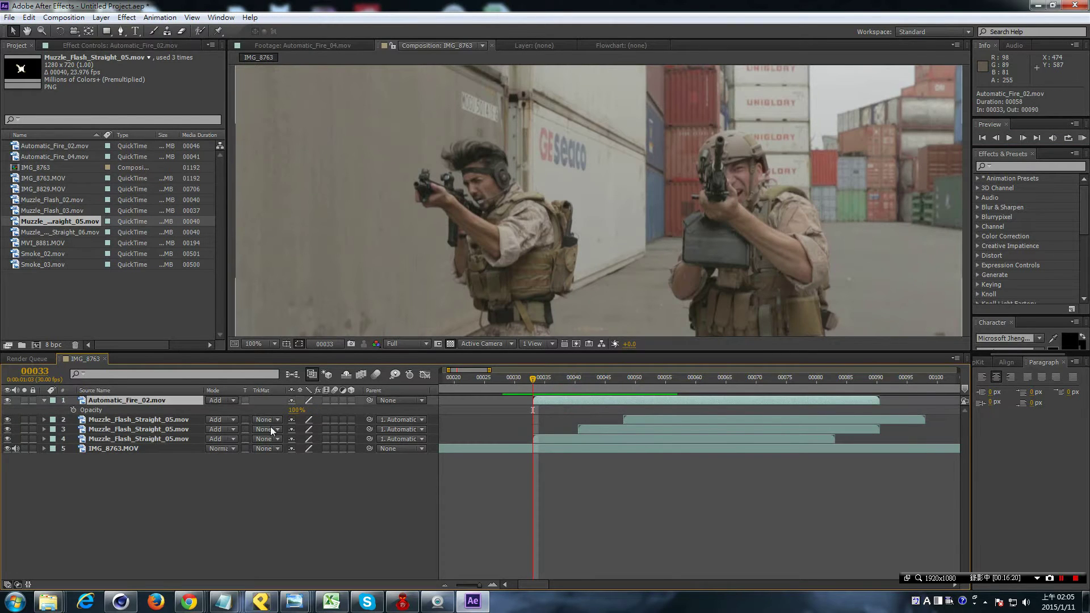
left_click_drag(297, 410, 284, 410)
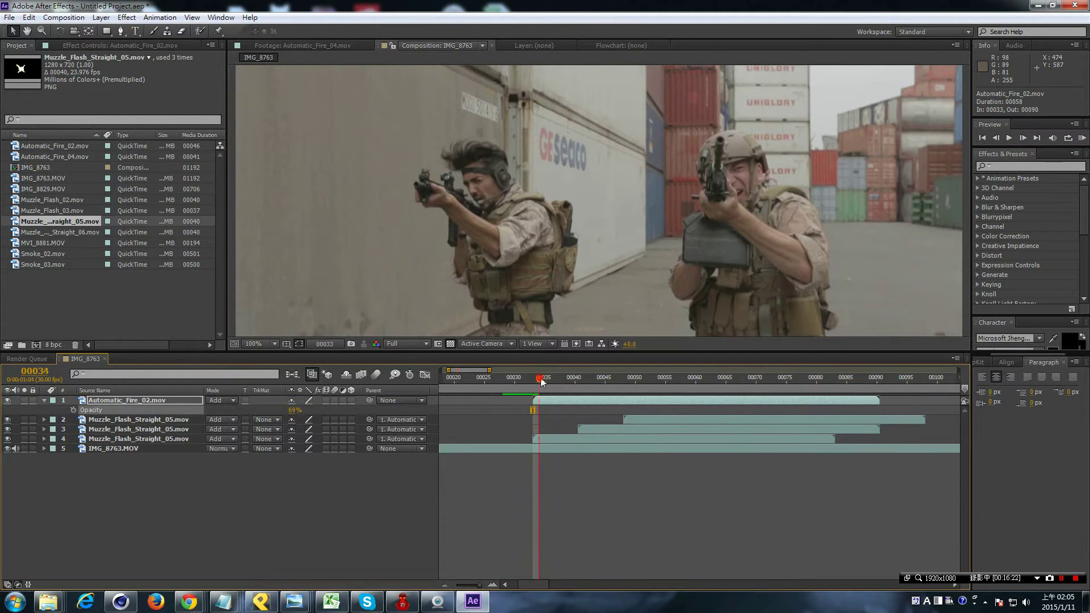
left_click_drag(537, 379, 563, 388)
left_click_drag(295, 410, 287, 410)
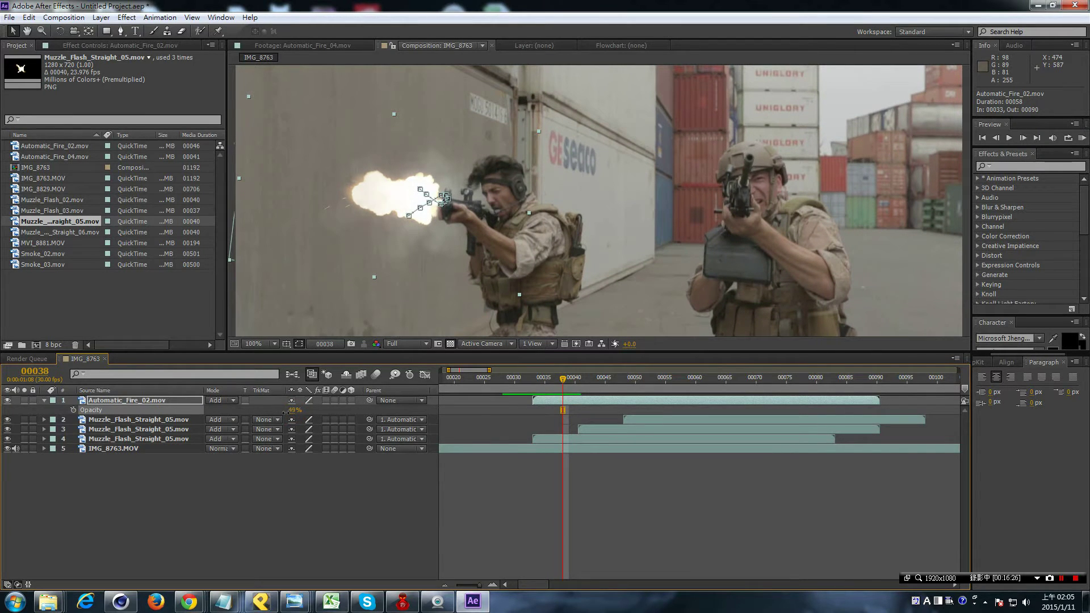
left_click_drag(563, 379, 597, 386)
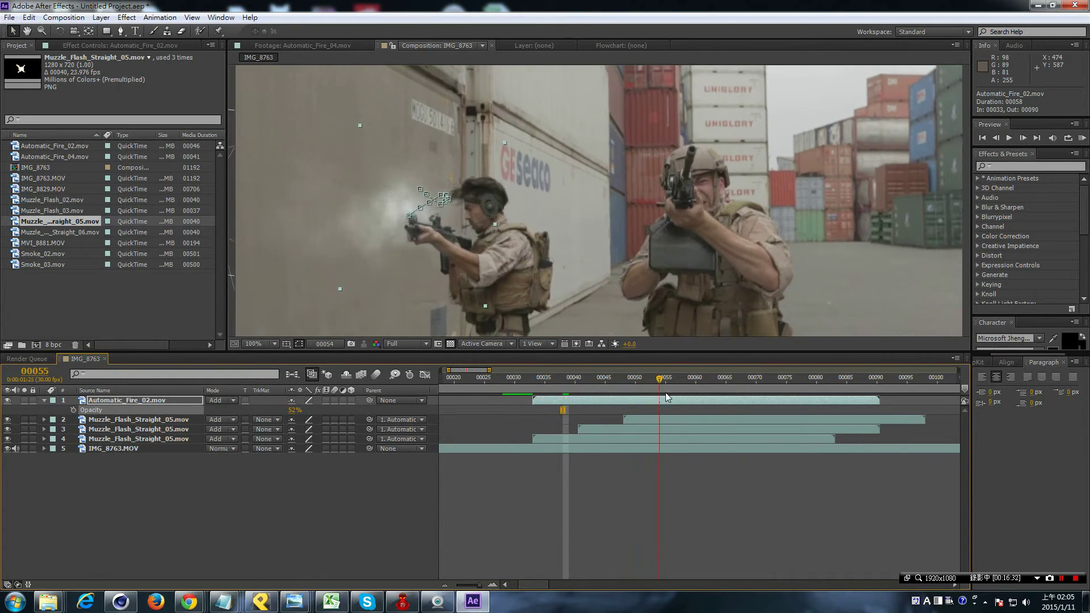
left_click_drag(598, 386, 720, 392)
left_click(44, 401)
left_click(43, 266)
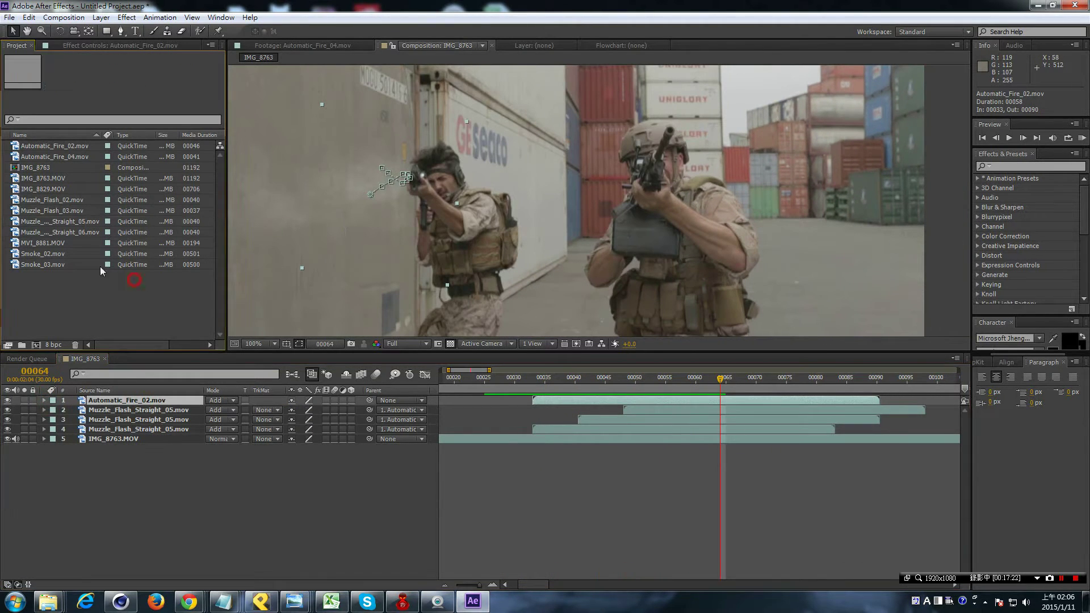
Step: Select Smoke_02.mov and nudge the smoke footage slightly, zooming in and out to check
scroll(469, 230, "down", 2)
left_click(45, 254)
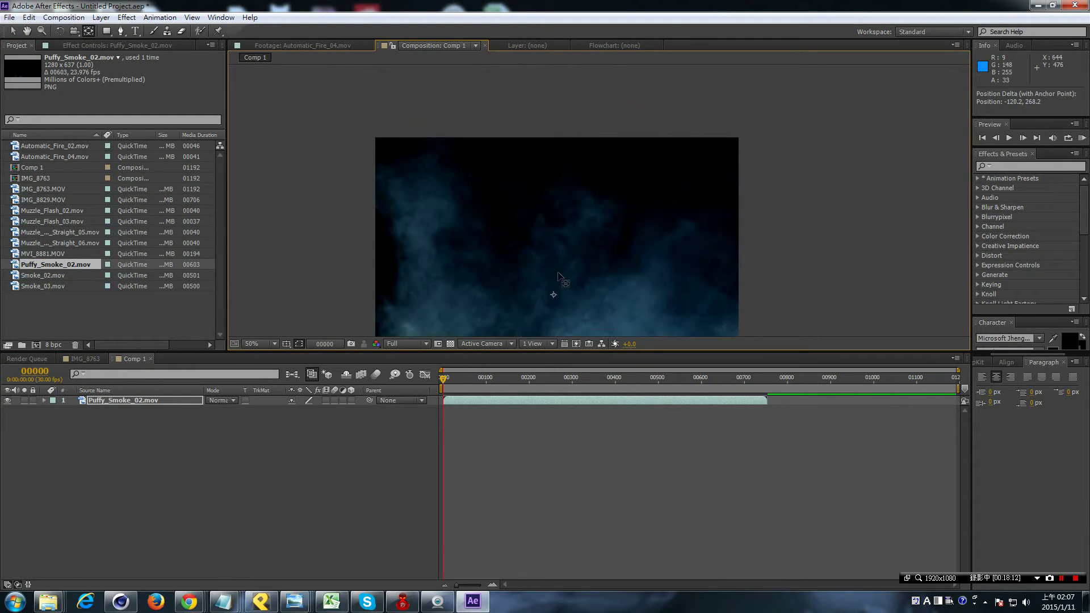
left_click(13, 31)
key("comma")
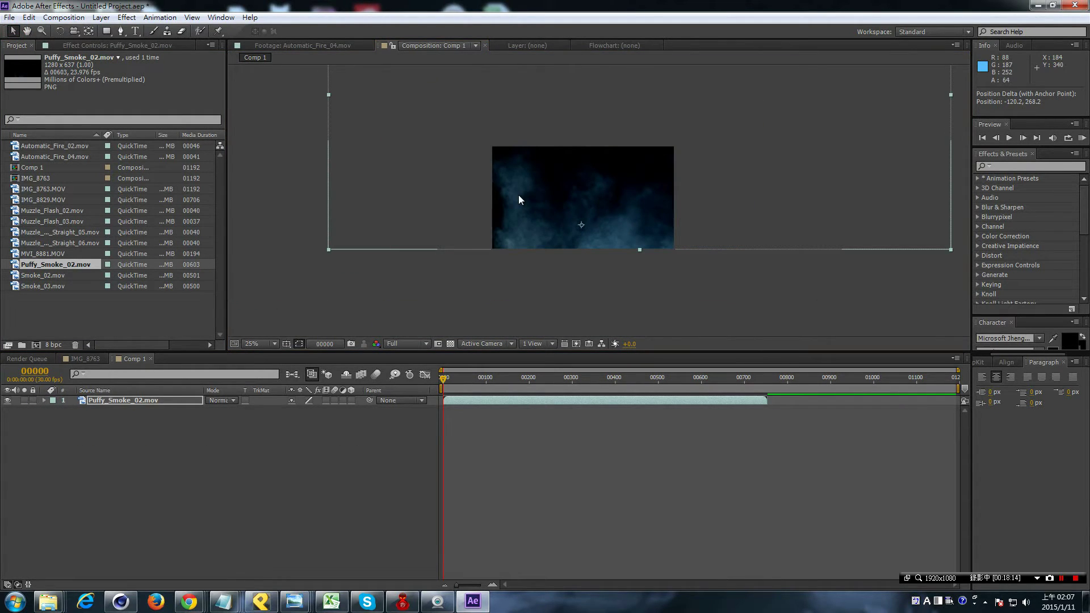
left_click_drag(519, 196, 518, 197)
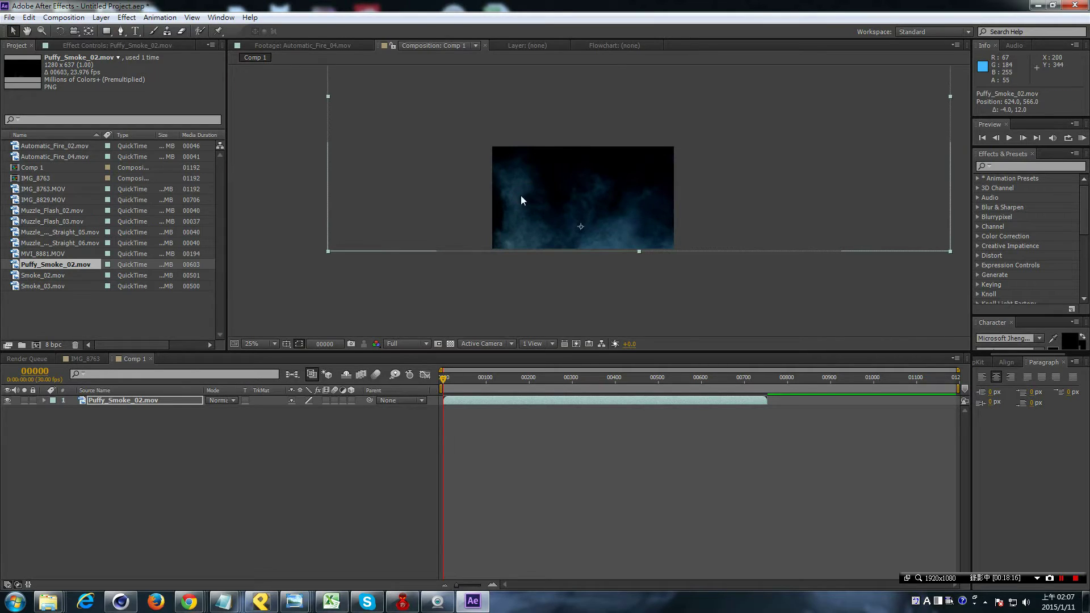
key("period")
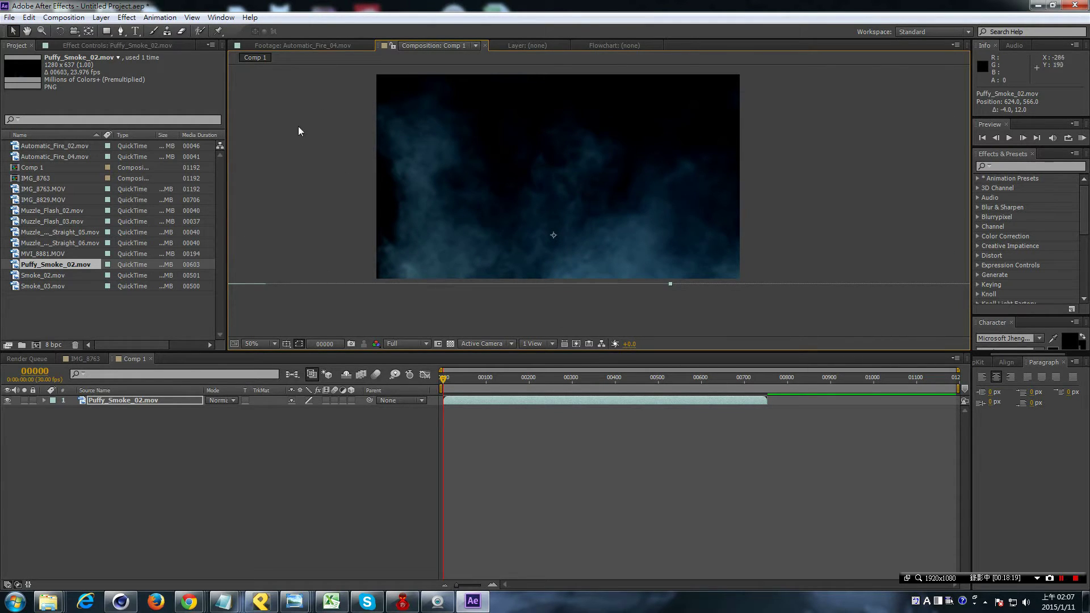
key("comma")
key("comma")
key("period")
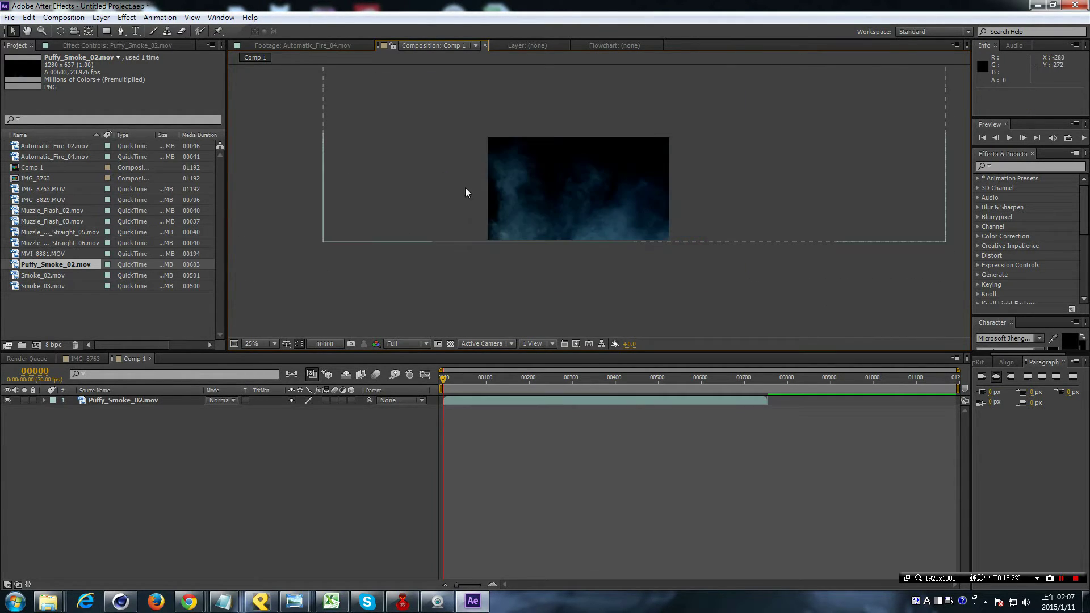
key("period")
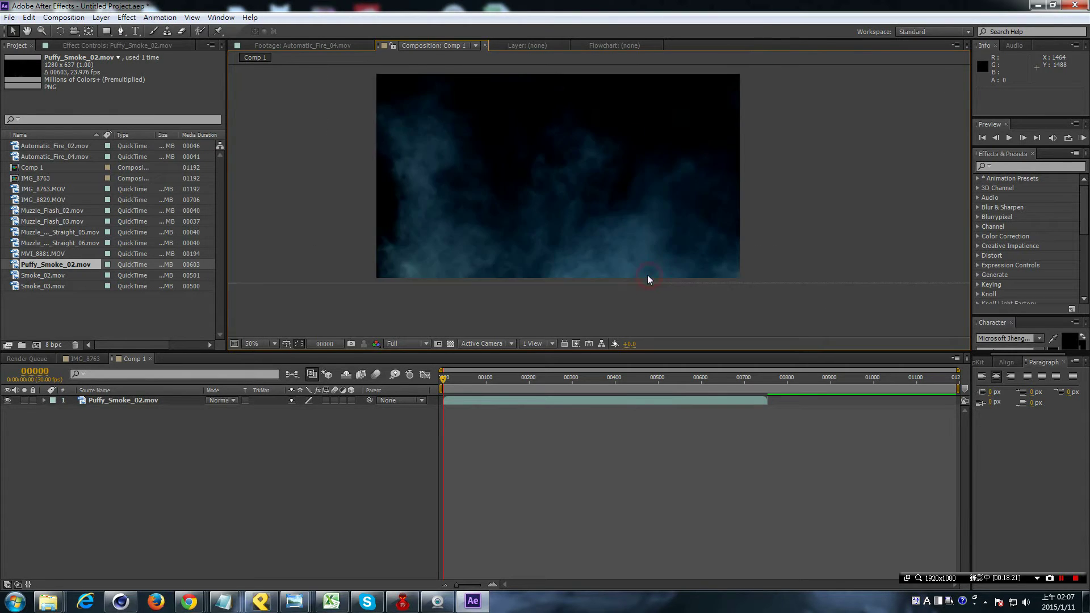
key("comma")
Step: Look for the new solid layer option in the Effect menu, then the Layer menu
left_click(125, 17)
mouse_move(255, 31)
left_click(390, 45)
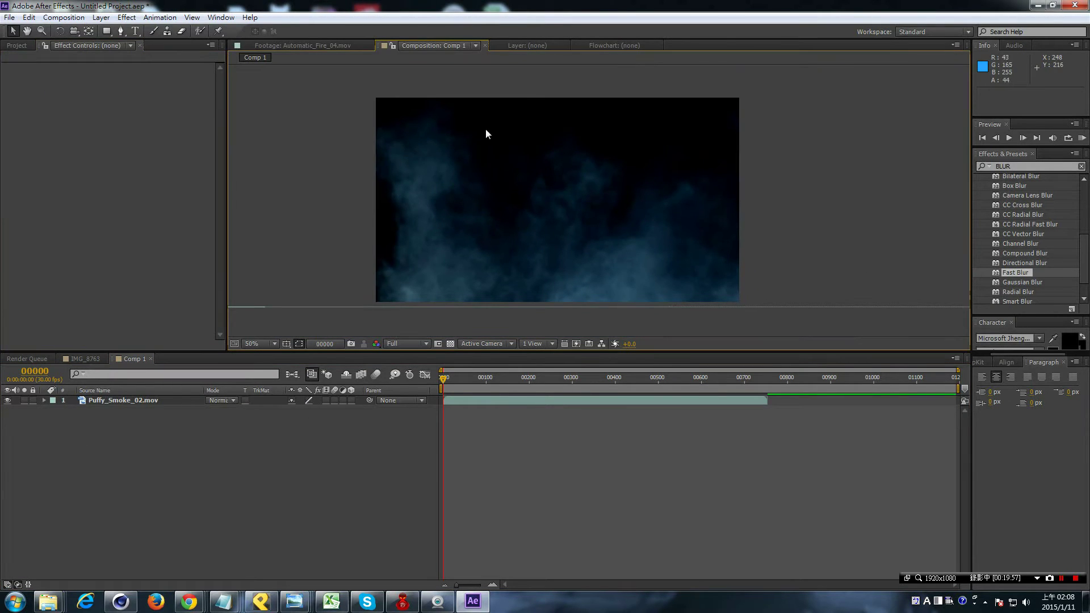
scroll(598, 220, "up", 2)
scroll(598, 219, "down", 2)
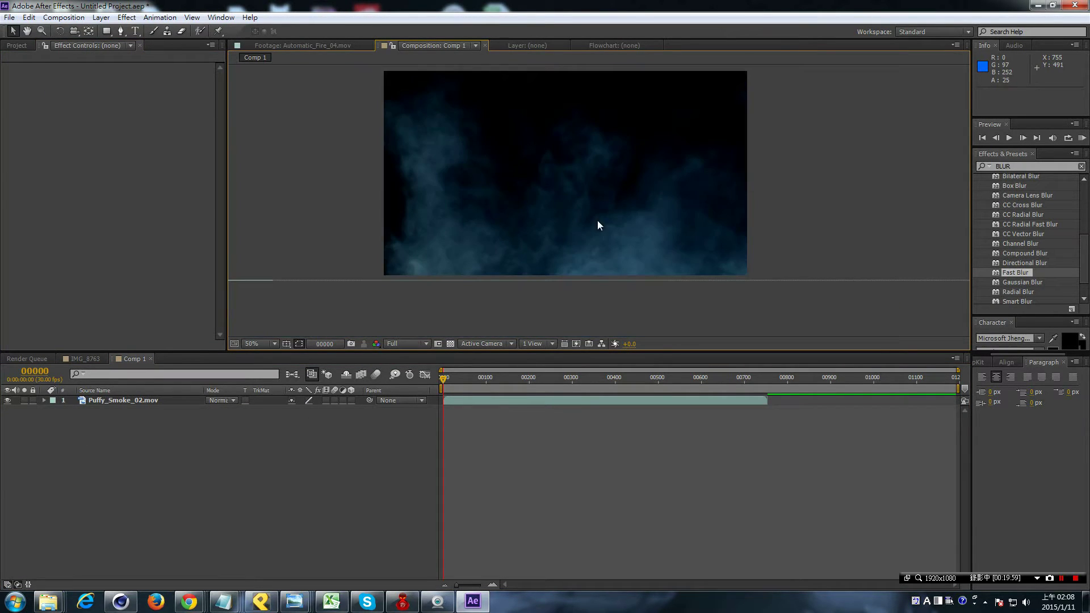
left_click(101, 17)
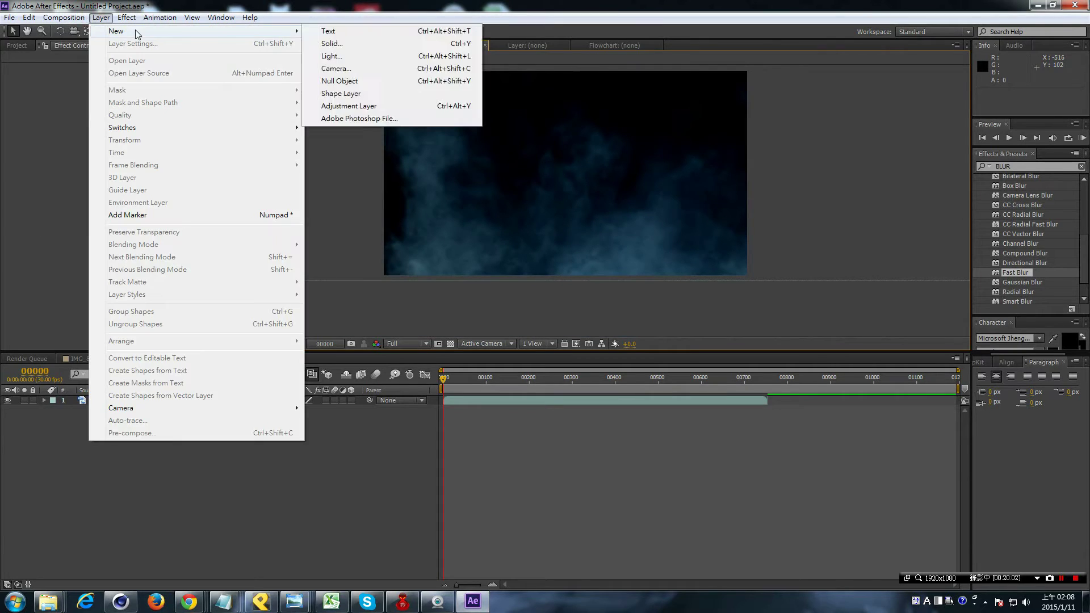
Step: Create a new cyan solid layer, Medium Cyan Solid 2, via Layer > New > Solid
left_click(795, 264)
left_click(101, 17)
mouse_move(109, 27)
left_click(332, 43)
left_click(301, 313)
Step: Draw a thin rectangular line mask across the cyan solid
left_click(106, 31)
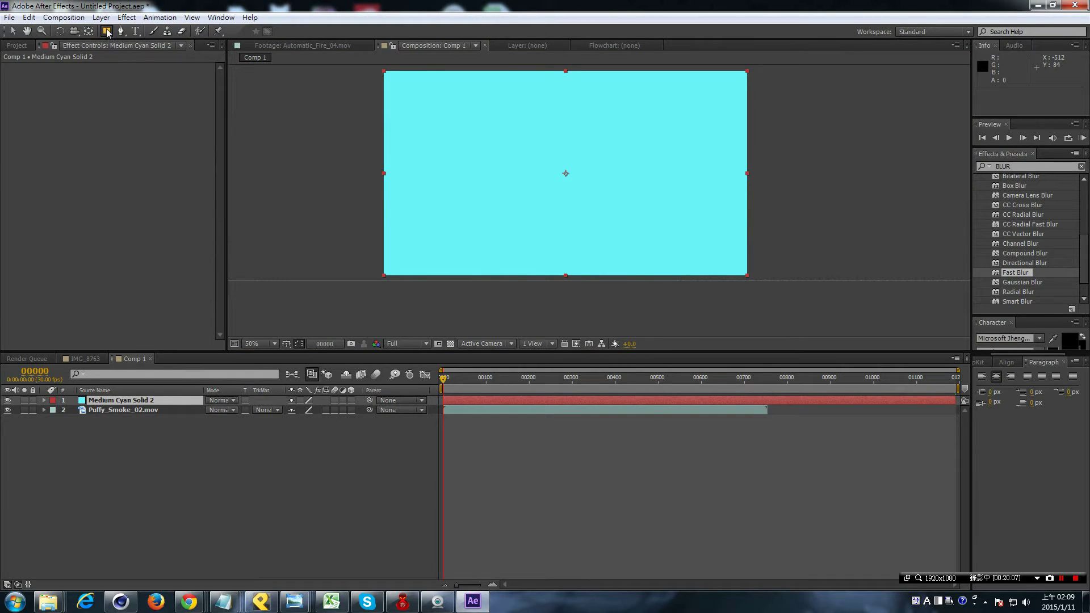
left_click_drag(368, 150, 761, 151)
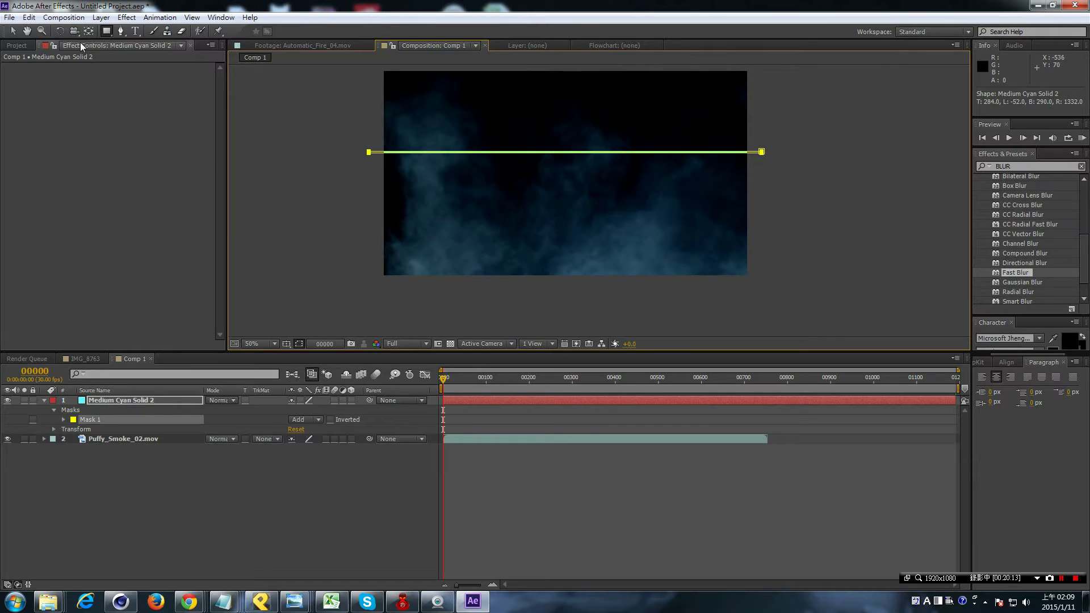
left_click(13, 31)
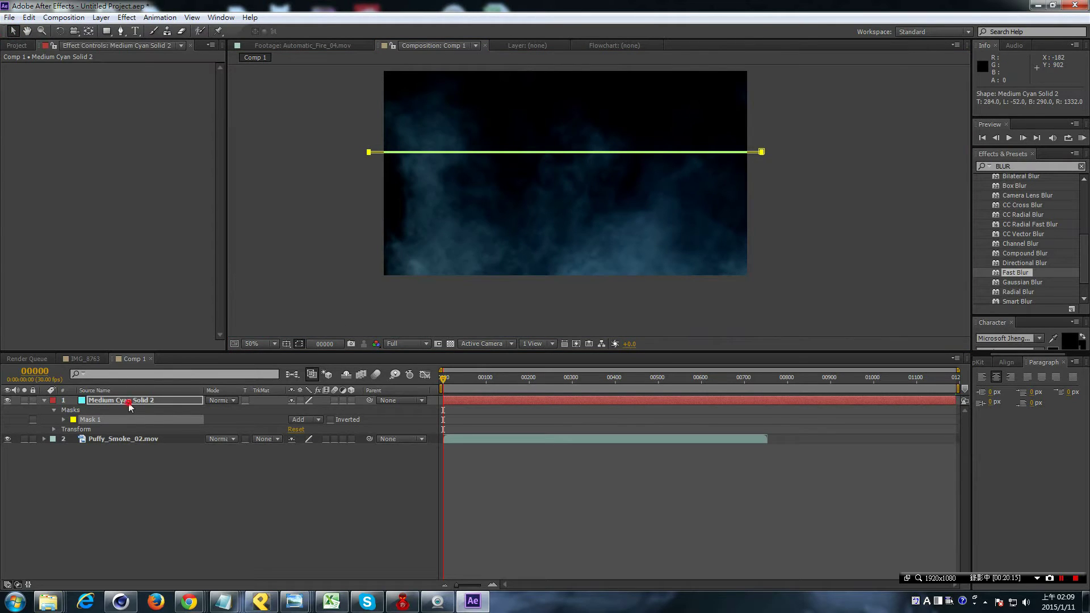
scroll(448, 166, "up", 2)
left_click(106, 32)
Step: Move the solid's anchor point up onto the line with the Pan Behind tool
left_click(88, 31)
key("period")
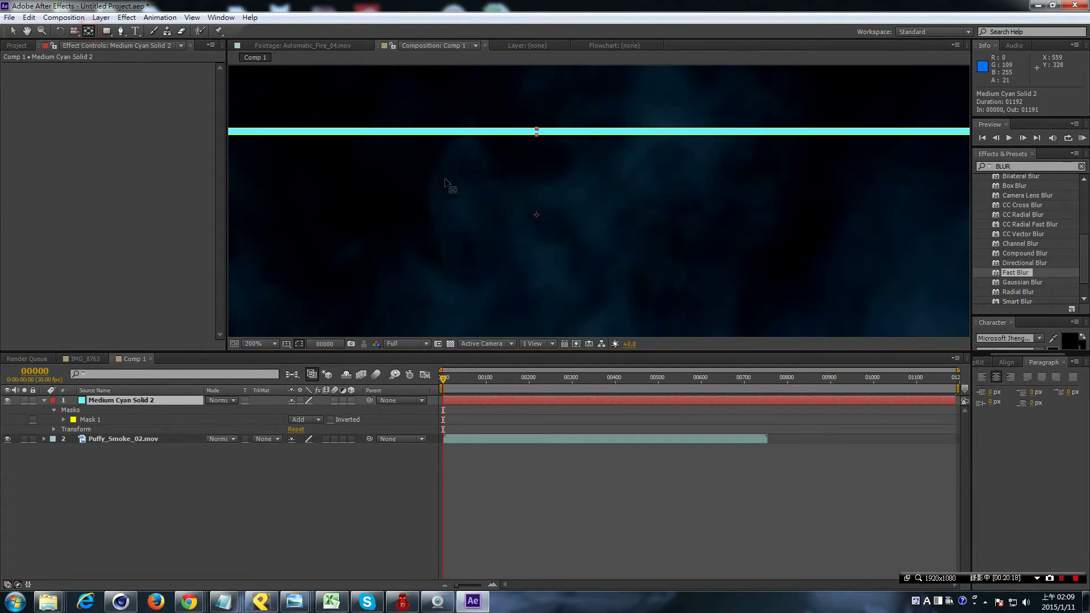
left_click_drag(536, 216, 536, 132)
key("v")
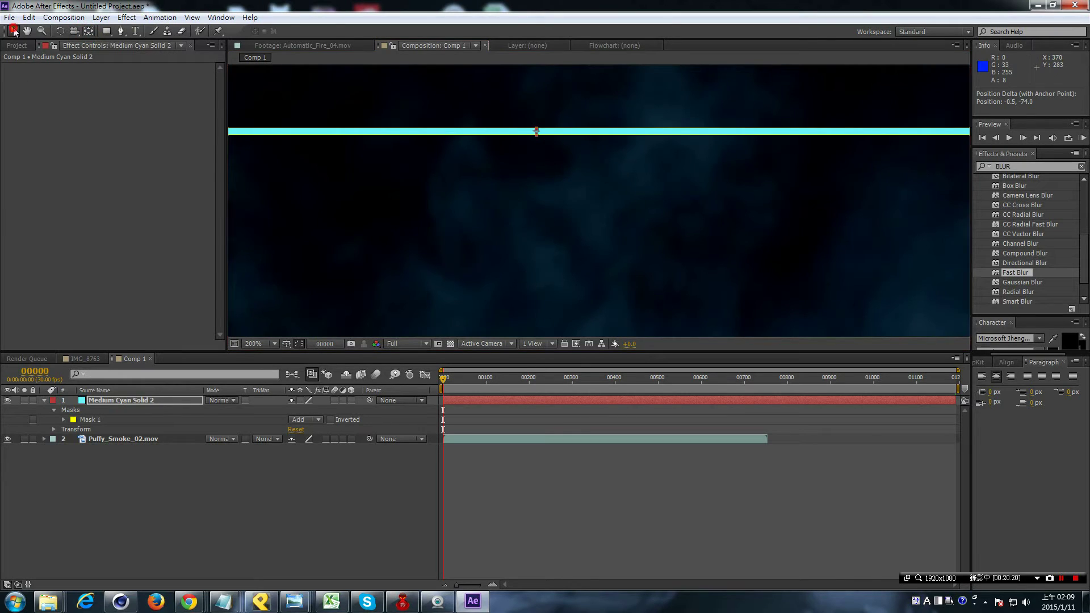
key("comma")
key("comma")
key("comma")
key("comma")
key("period")
key("period")
Step: Lock the smoke footage layer and rotate the cyan line about 22.2°
key("w")
left_click(135, 409)
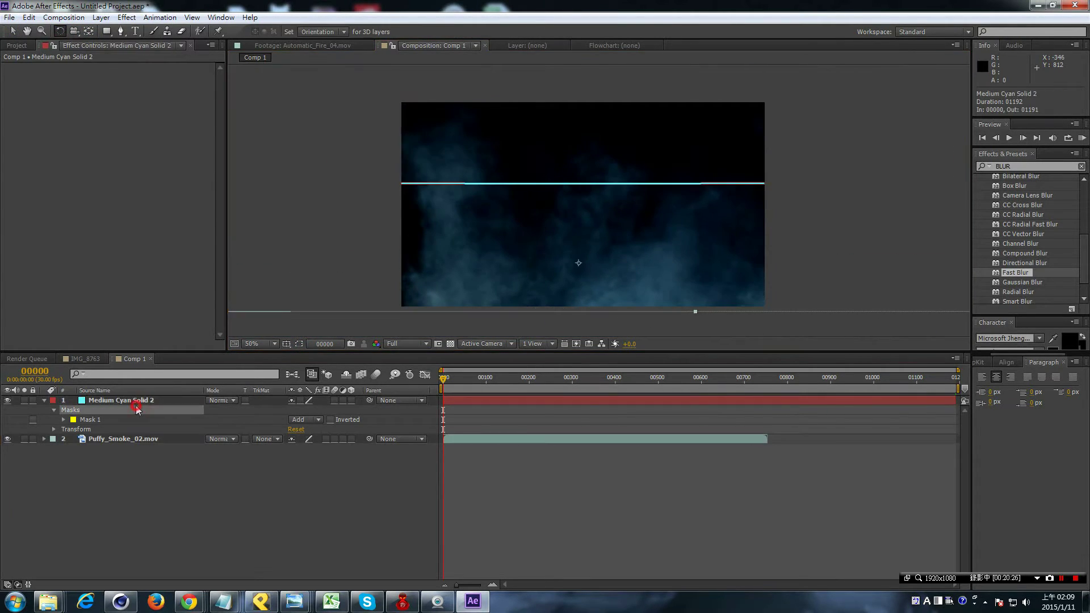
left_click(33, 439)
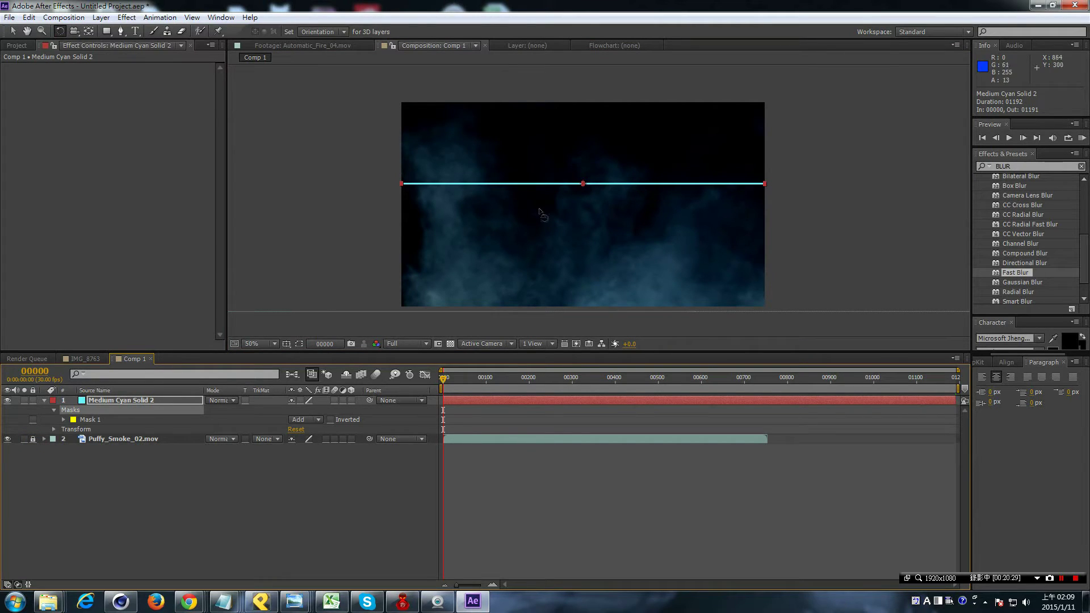
left_click(150, 400)
mouse_move(683, 187)
left_mouse_down()
mouse_move(613, 254)
mouse_move(592, 145)
left_mouse_up()
Step: Drag the tilted cyan beam down and to the left over the smoke
key("v")
scroll(638, 197, "down", 1)
scroll(626, 176, "up", 1)
scroll(585, 251, "up", 1)
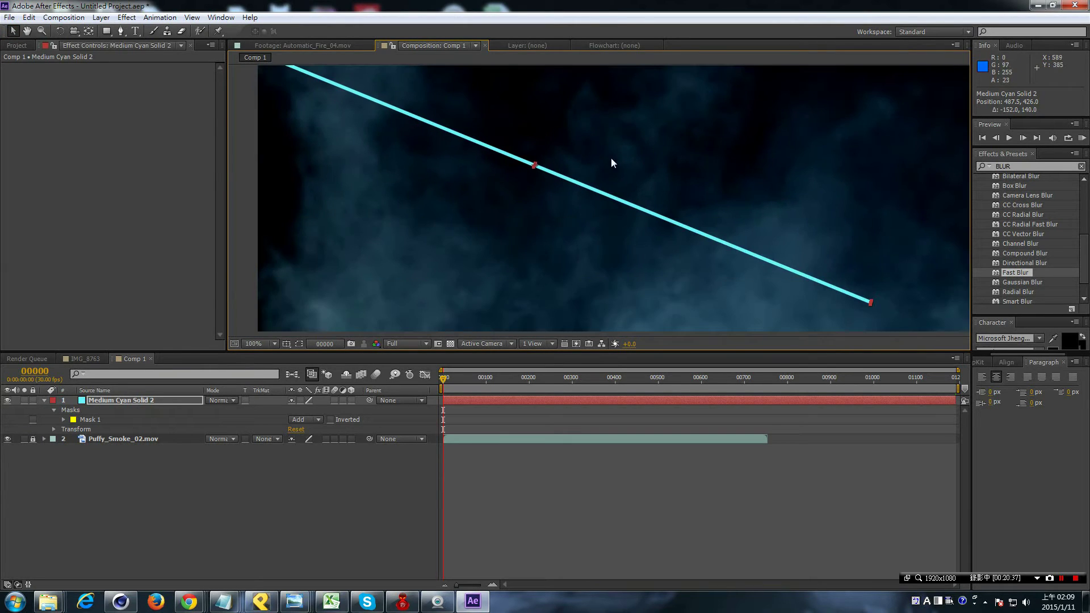
scroll(583, 140, "down", 1)
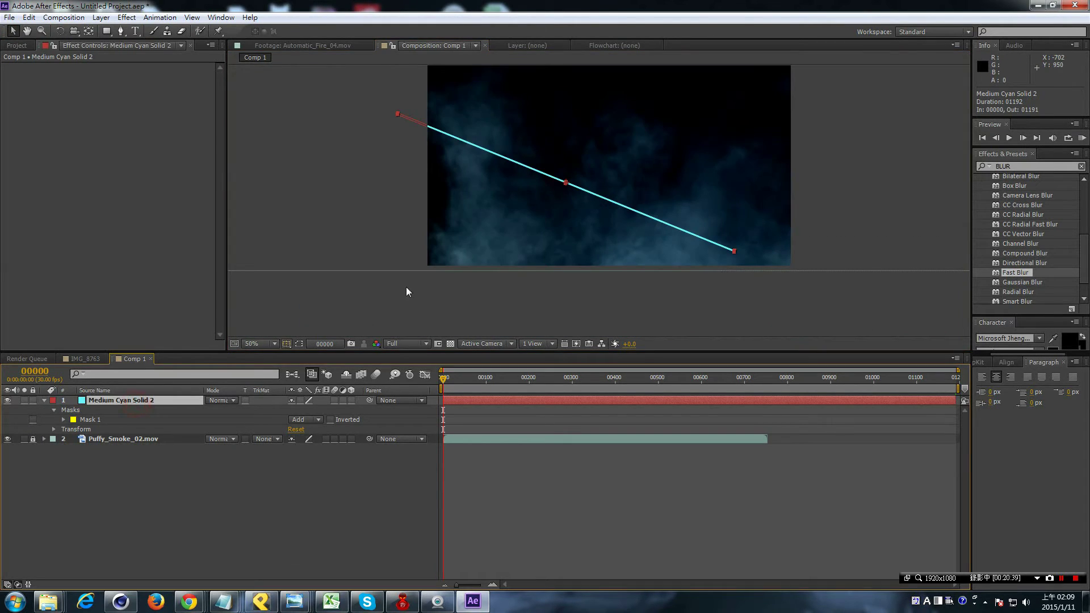
scroll(482, 306, "up", 2)
key("f")
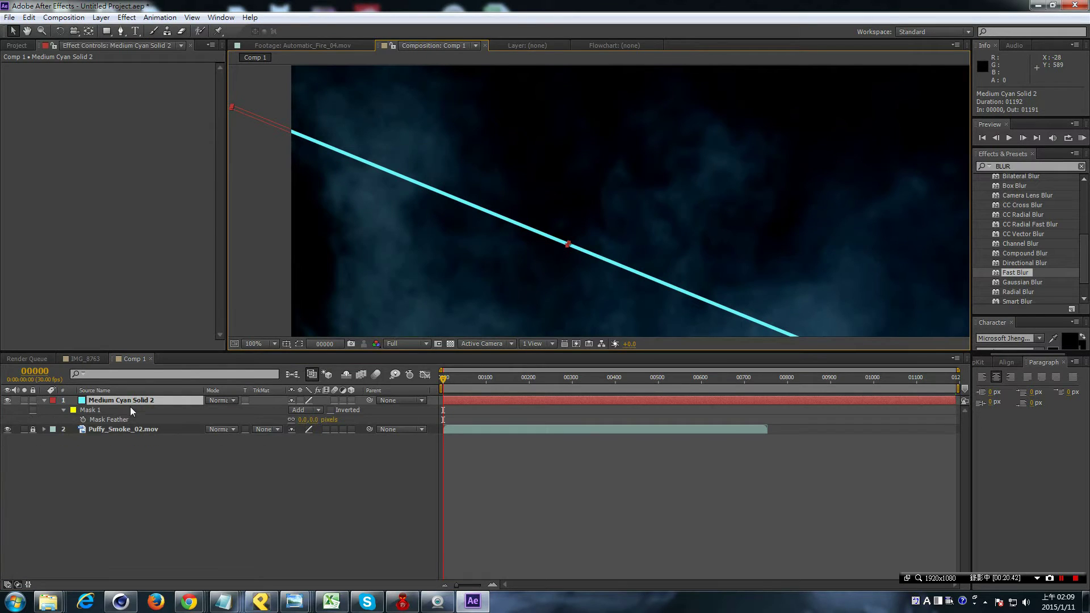
scroll(625, 205, "down", 2)
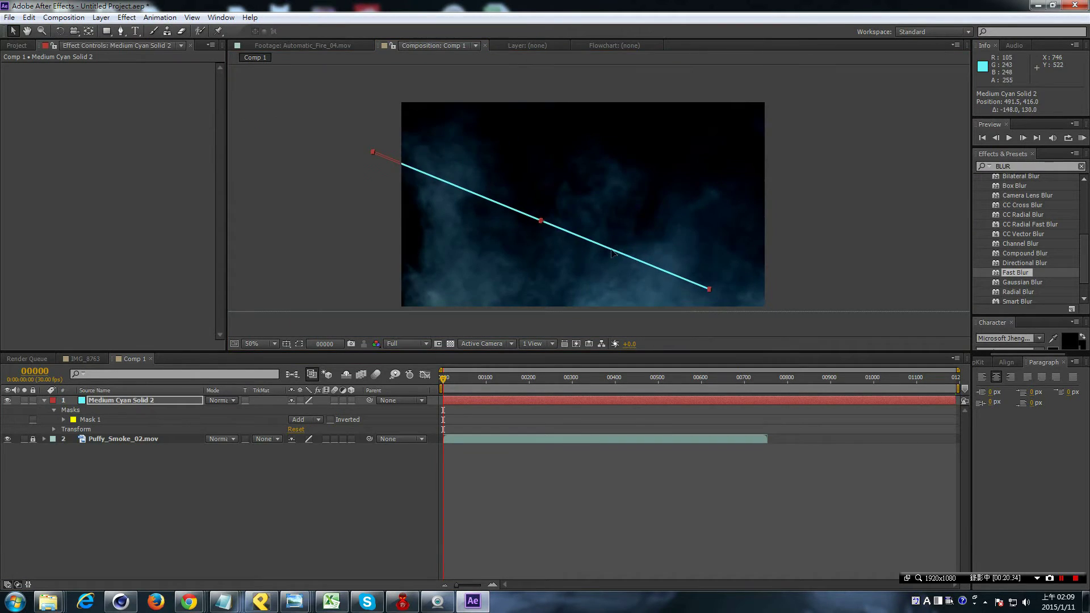
scroll(626, 176, "up", 2)
mouse_move(626, 176)
left_mouse_down()
mouse_move(584, 250)
mouse_move(588, 136)
left_mouse_up()
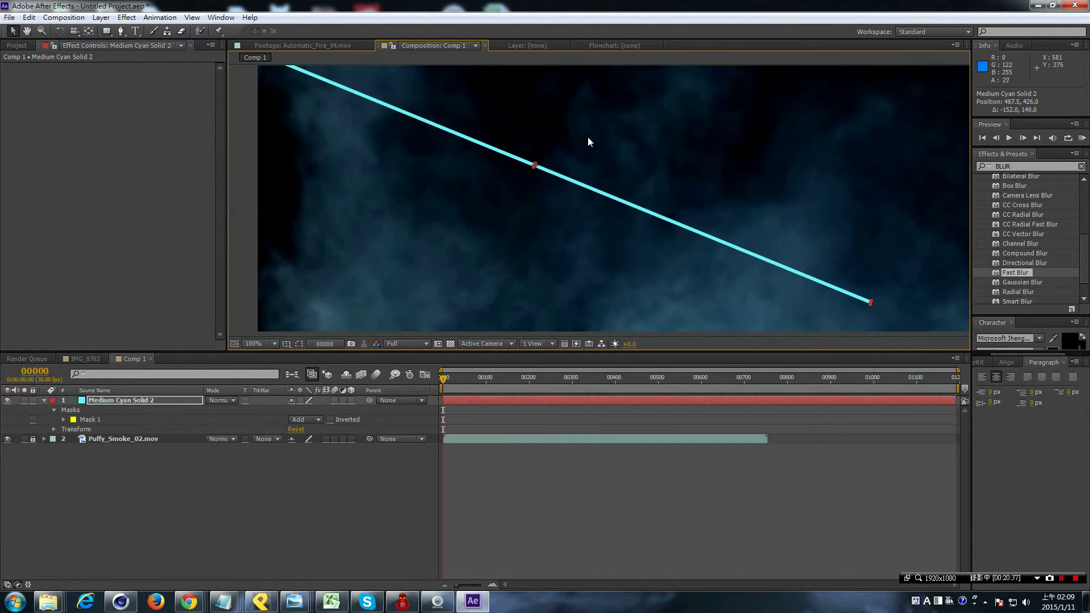
Step: Reveal and select the beam's Mask Feather property, currently 0 pixels
scroll(595, 190, "down", 1)
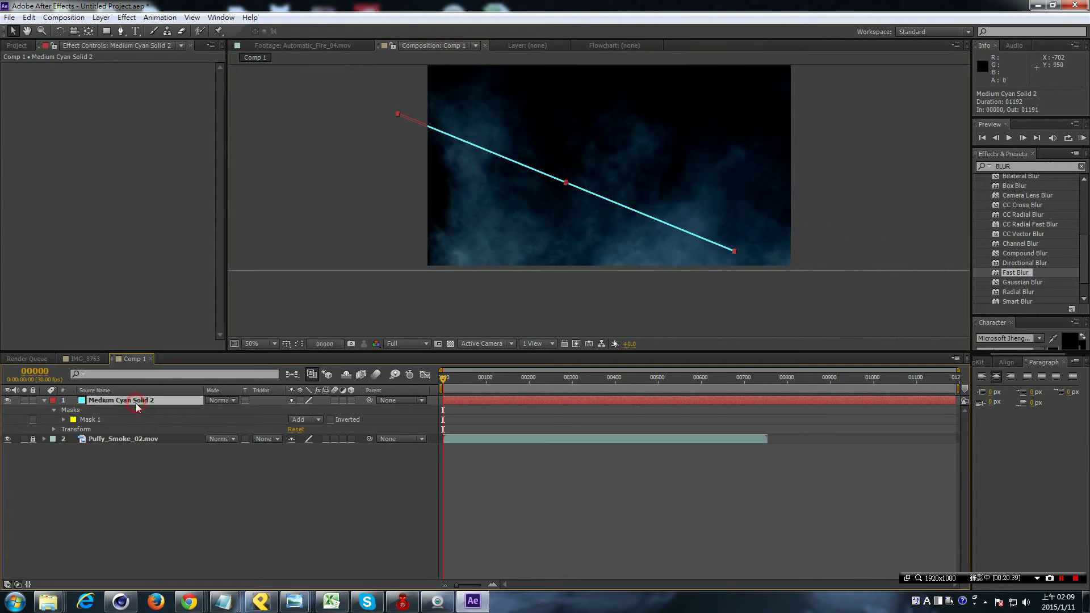
scroll(514, 254, "up", 1)
key("f")
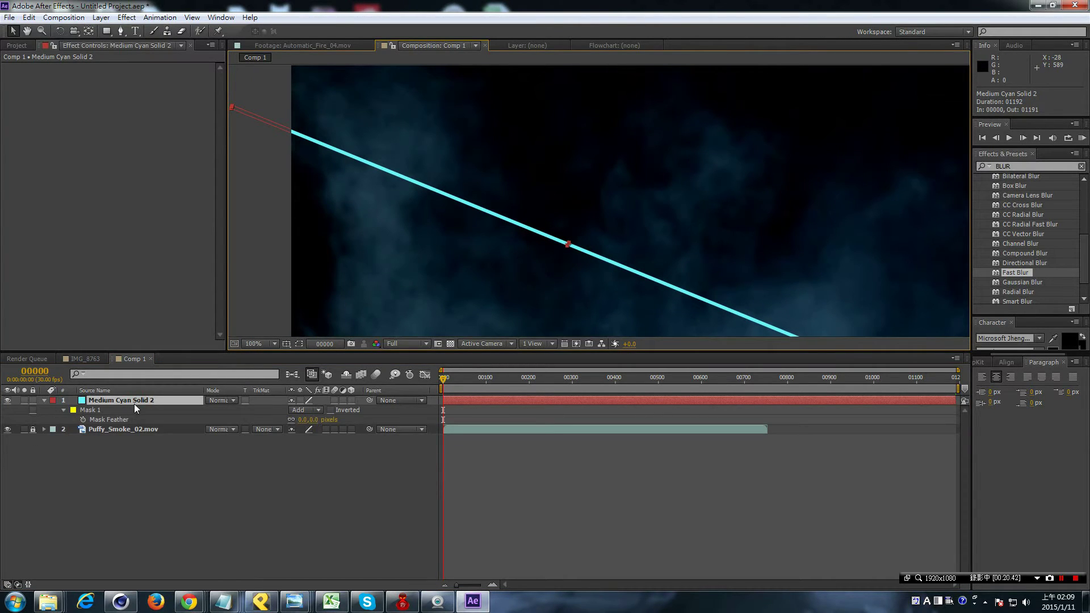
left_click(119, 420)
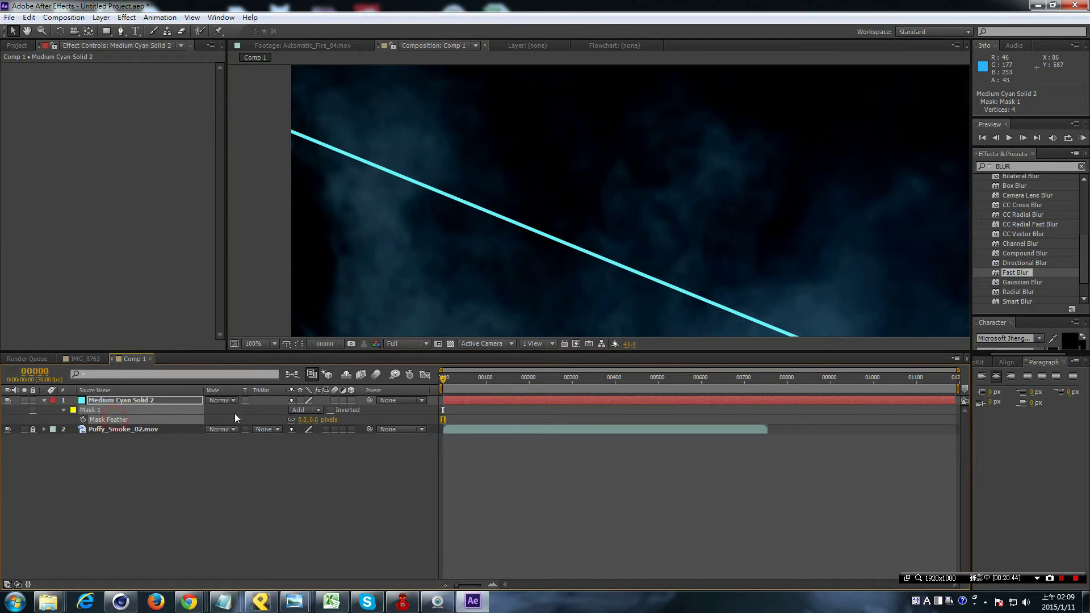
left_click_drag(316, 420, 329, 421)
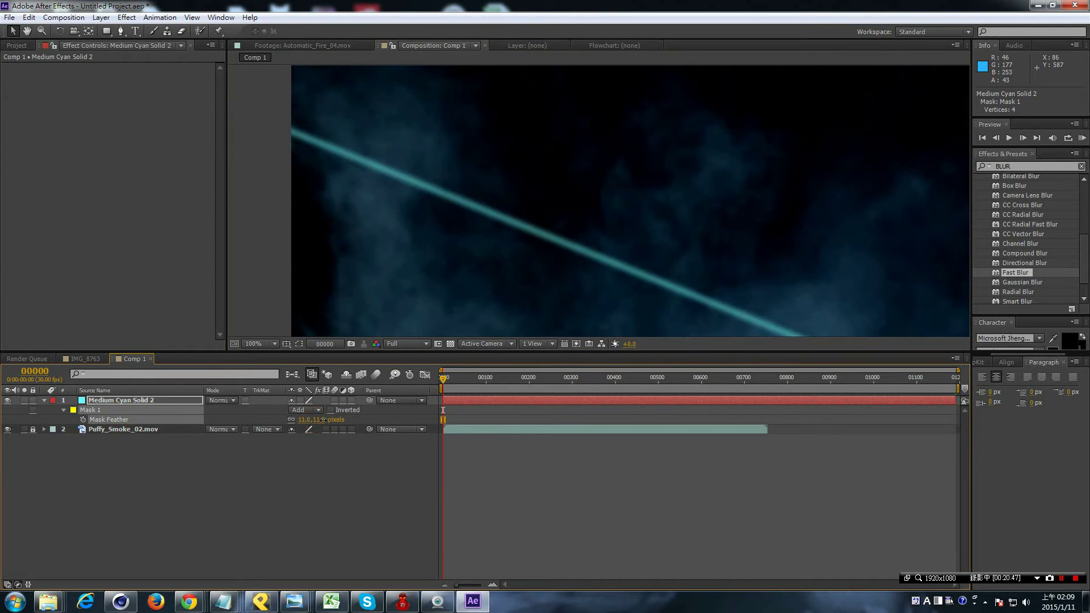
left_click_drag(329, 420, 332, 420)
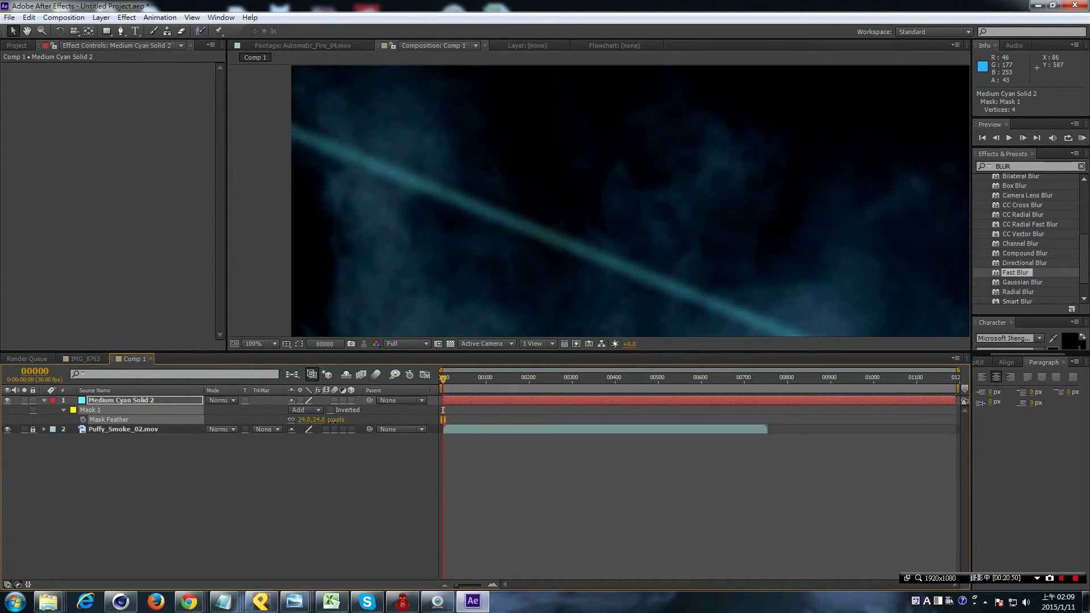
left_click_drag(693, 301, 631, 270)
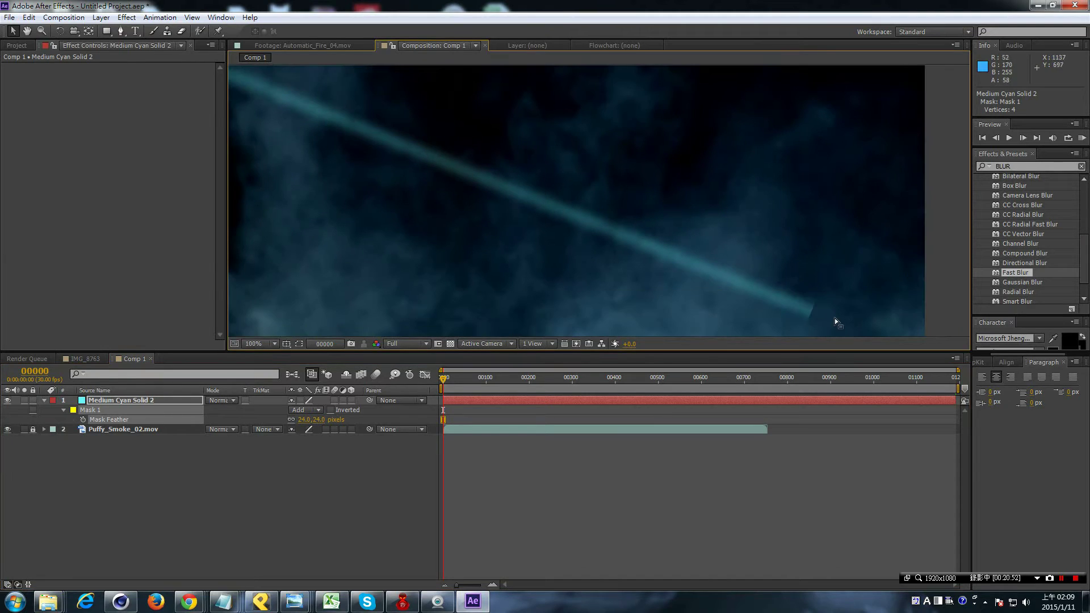
left_click(143, 400)
scroll(722, 230, "up", 2)
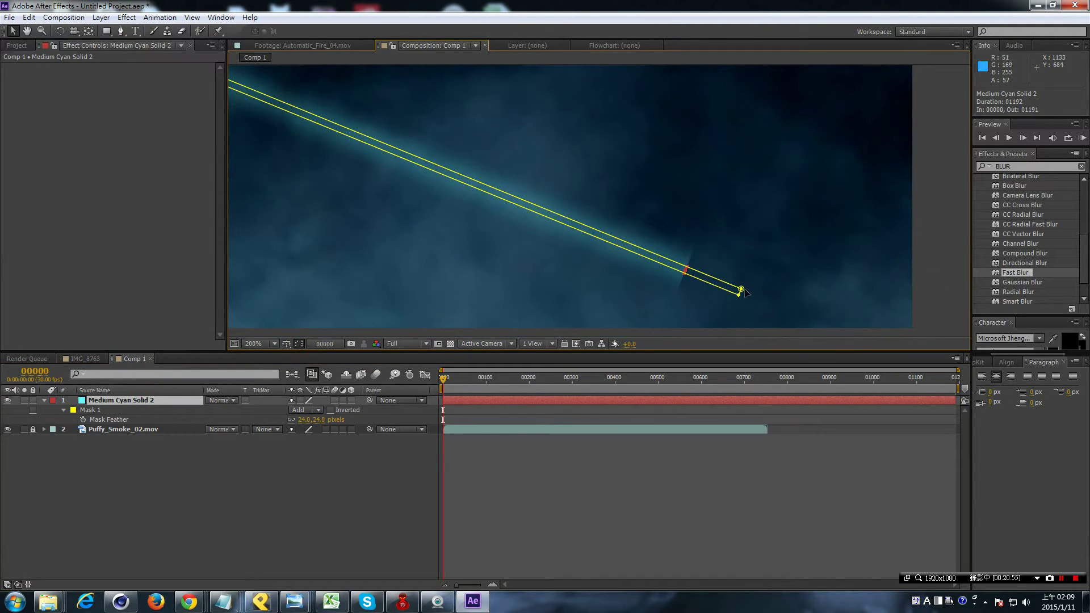
left_click(729, 285)
scroll(690, 274, "down", 6)
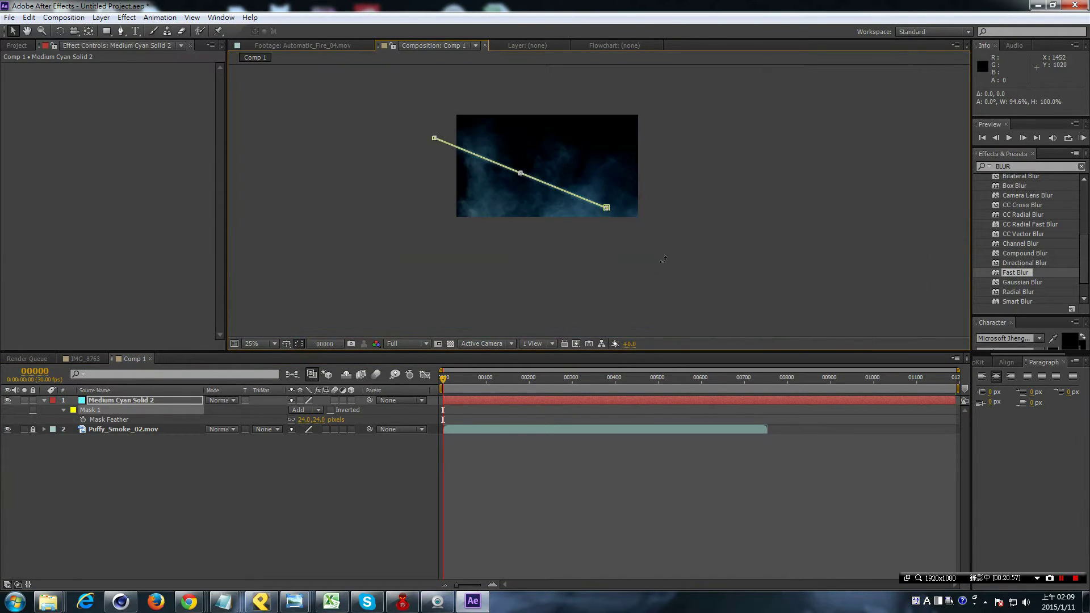
left_click(734, 258)
scroll(507, 204, "up", 4)
scroll(418, 159, "up", 1)
scroll(503, 151, "down", 1)
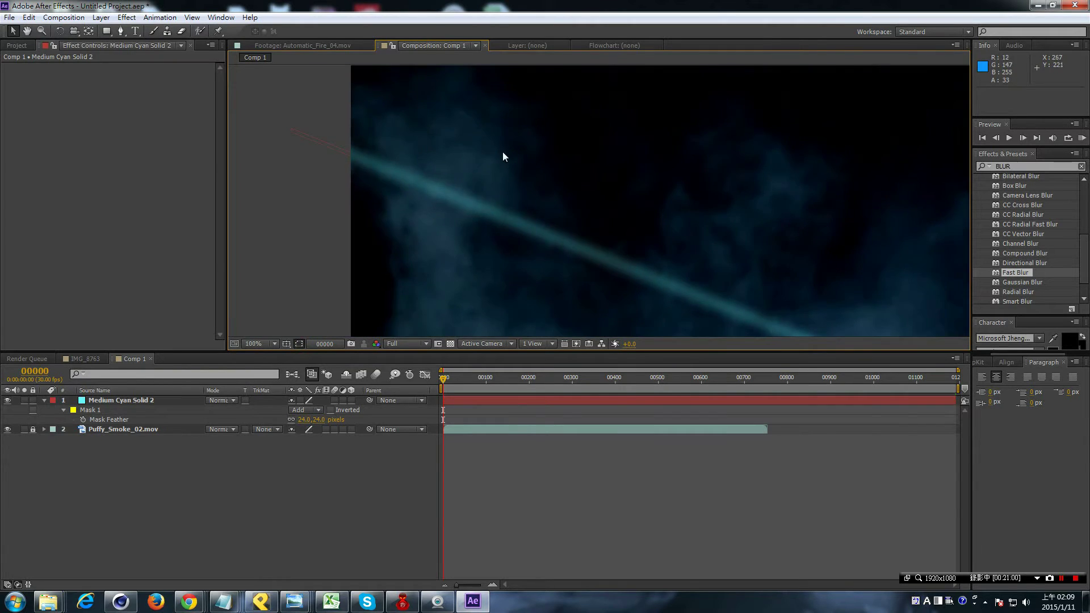
scroll(412, 203, "down", 1)
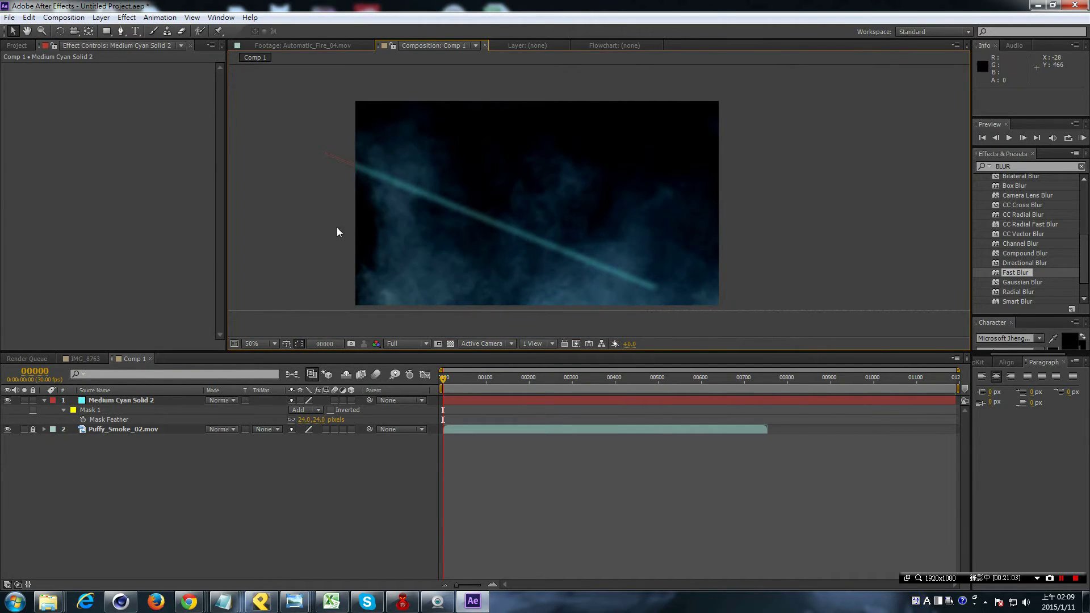
left_click(226, 401)
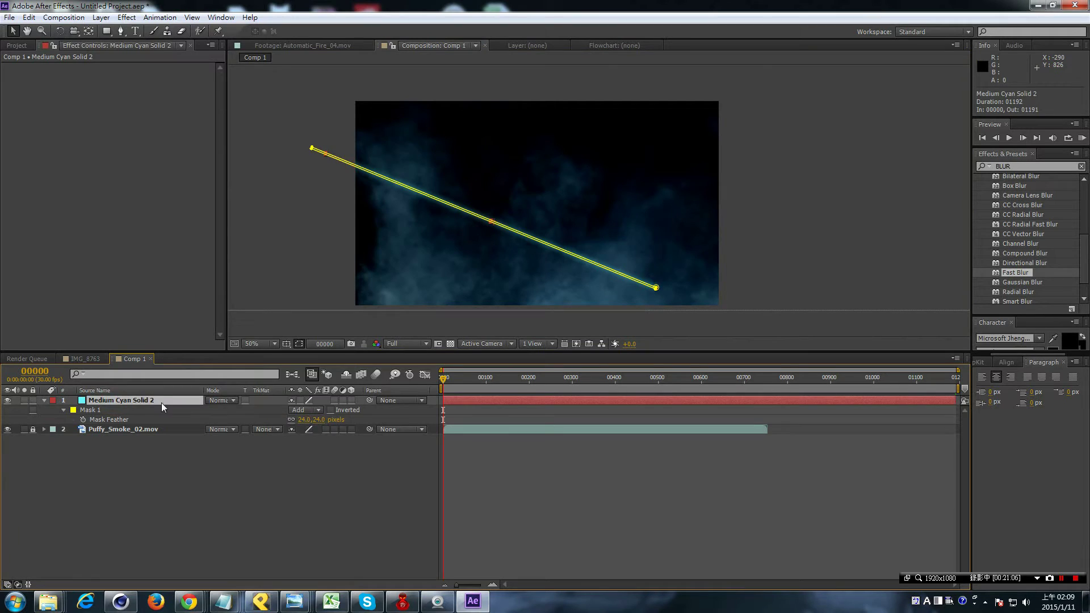
Step: Switch the cyan beam's blend mode to Add, viewing the comp at full size
left_click(230, 401)
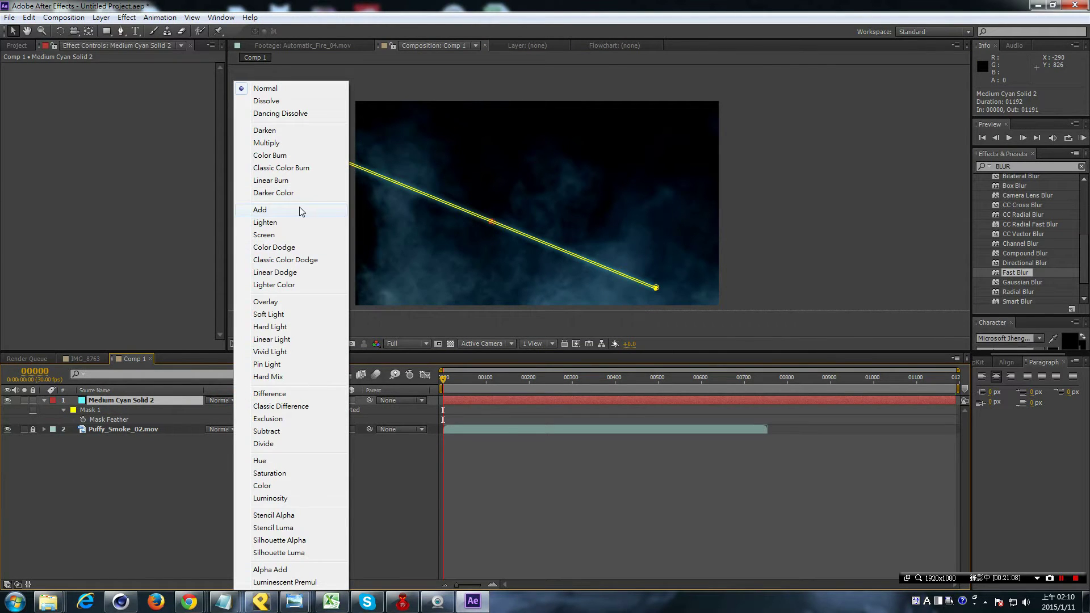
left_click(267, 210)
key("period")
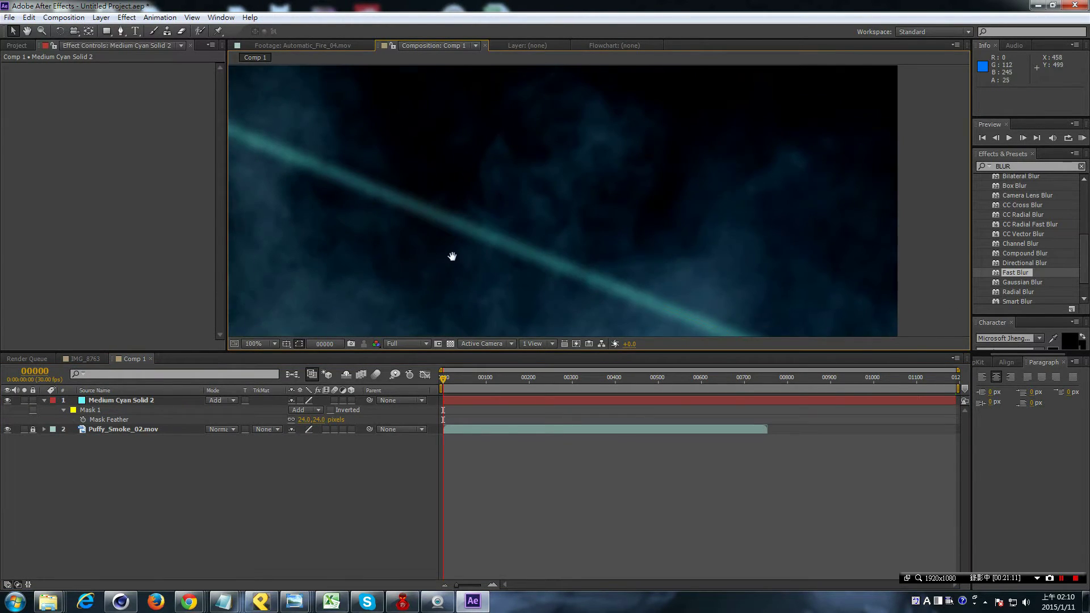
scroll(322, 222, "left", 2)
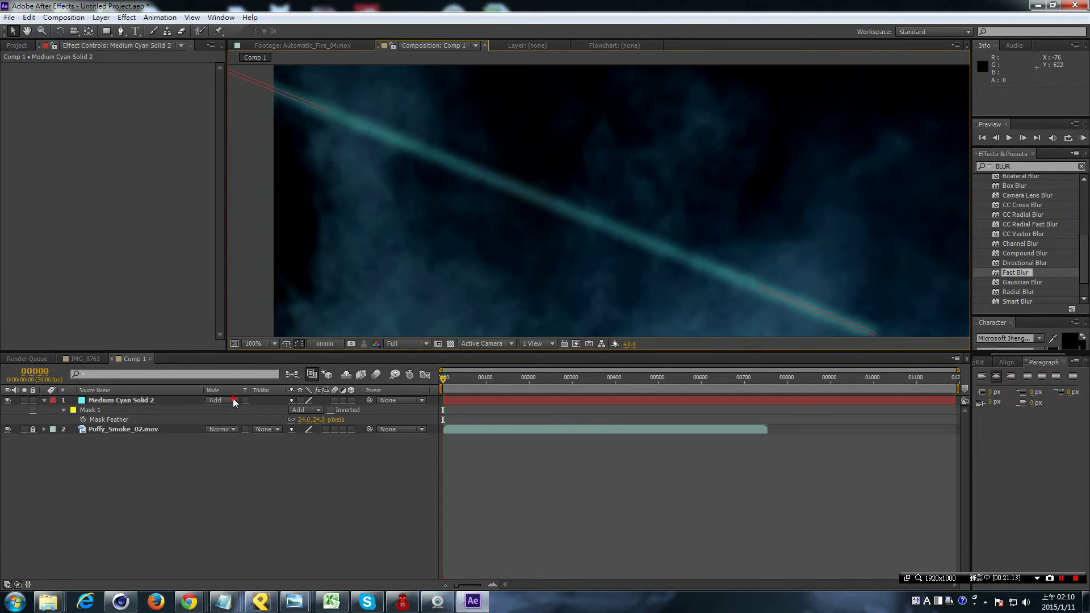
left_click(232, 400)
left_click(266, 88)
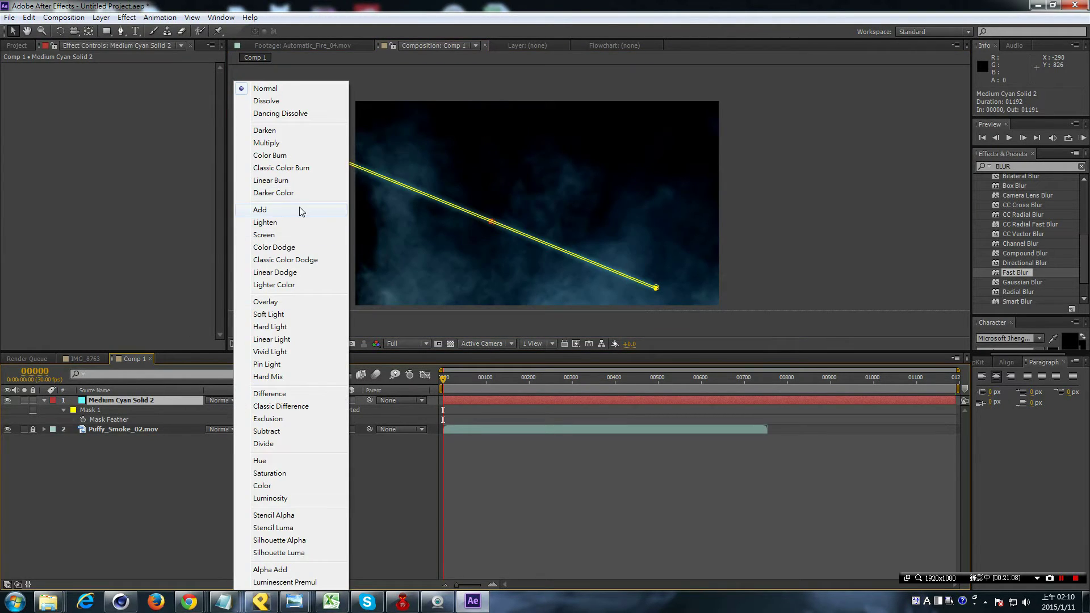
left_click(300, 209)
scroll(772, 249, "up", 2)
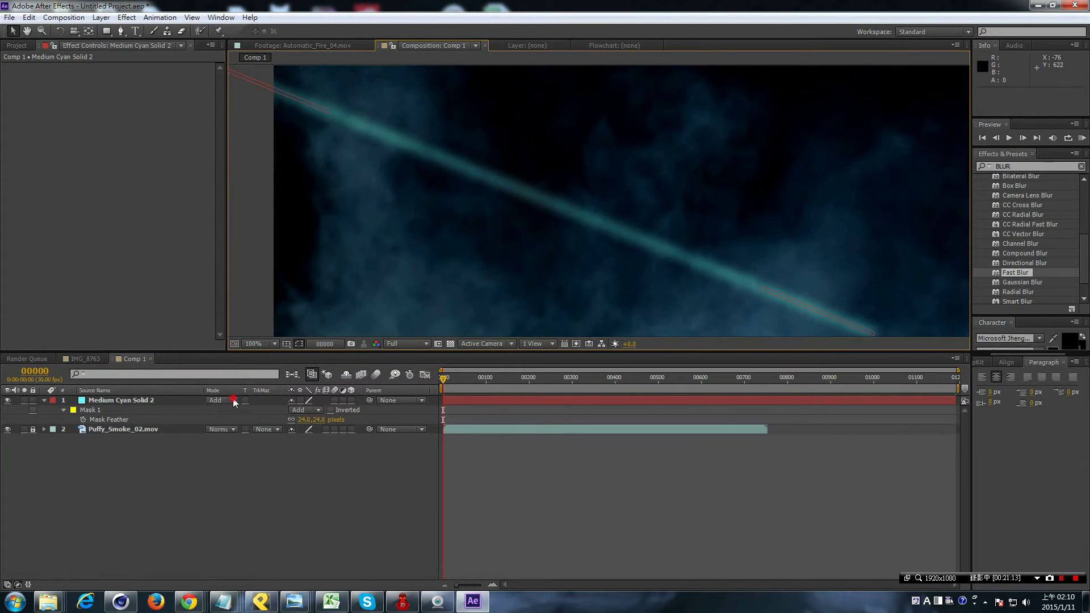
Step: Compare Normal against Add blending and leave the beam on Add
left_click(234, 400)
left_click(273, 89)
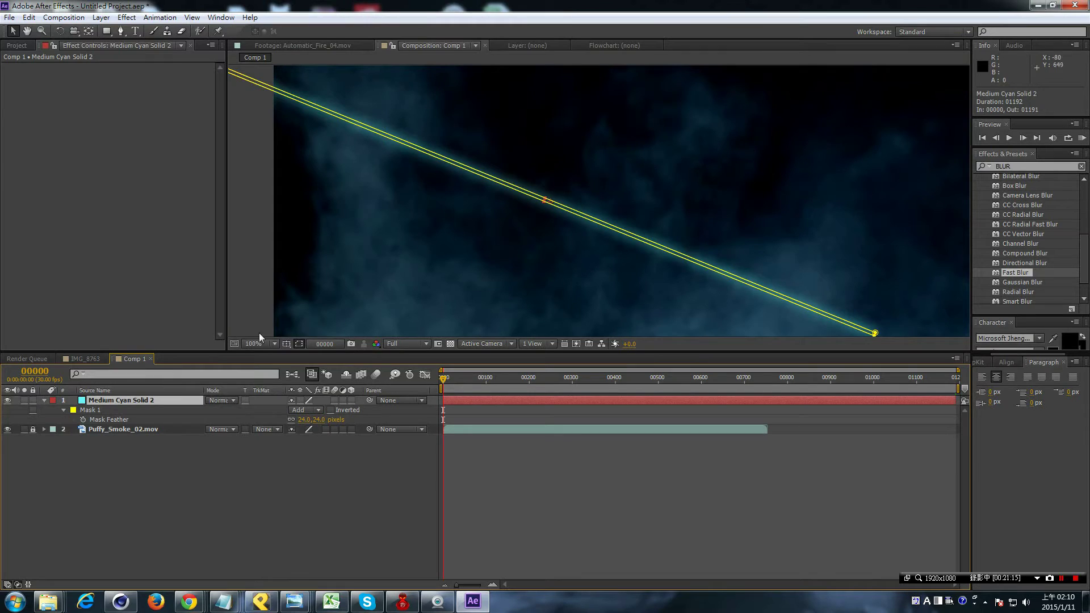
left_click(221, 400)
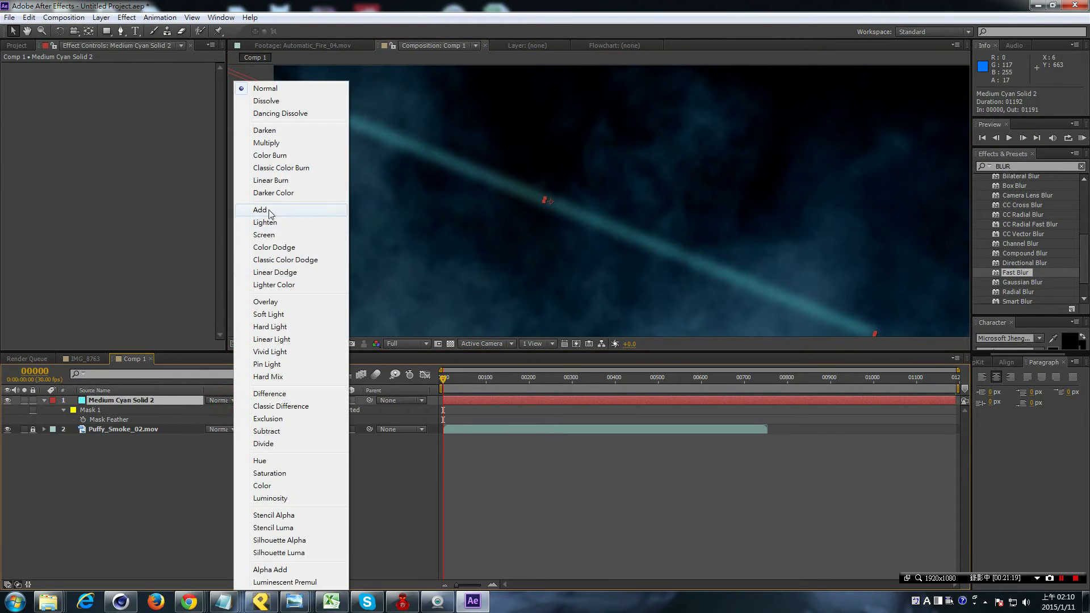
left_click(270, 214)
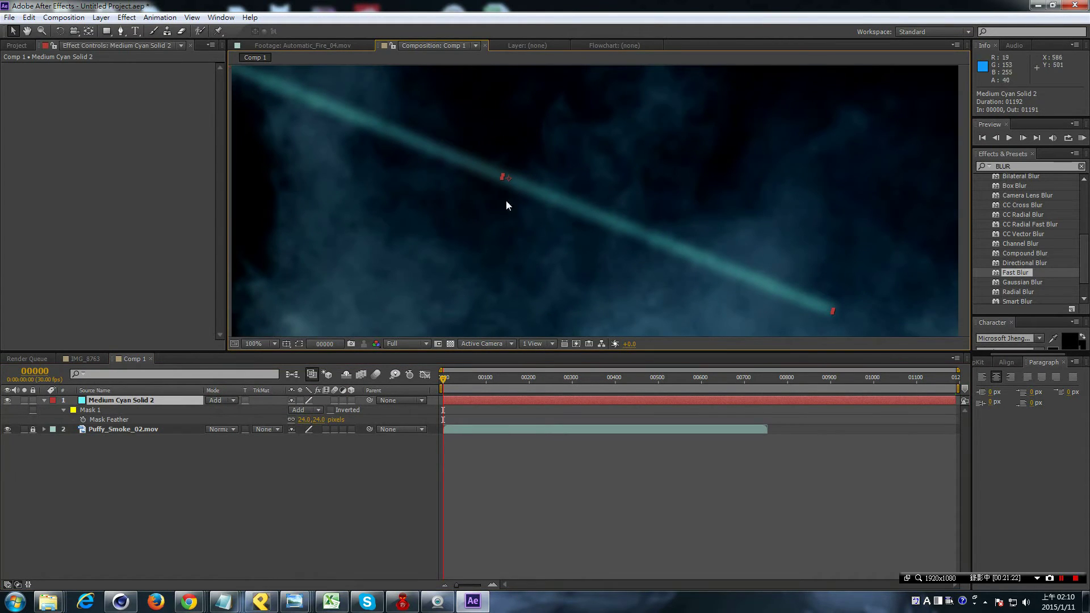
scroll(679, 254, "down", 1)
scroll(676, 253, "down", 1)
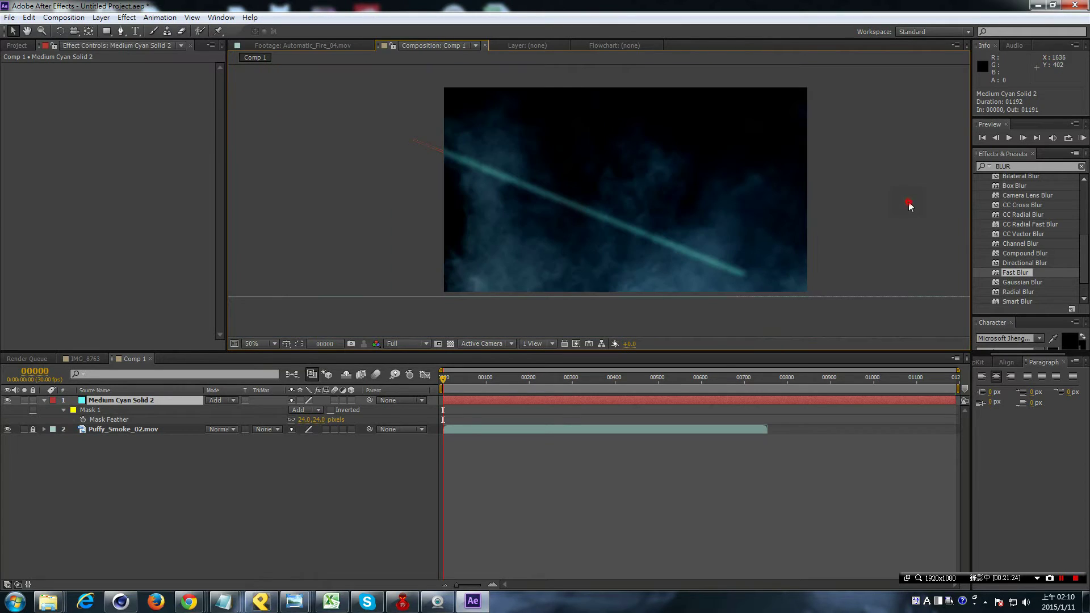
Step: Select Medium Cyan Solid 2 and duplicate the beam layer
left_click(908, 203)
left_click(144, 403)
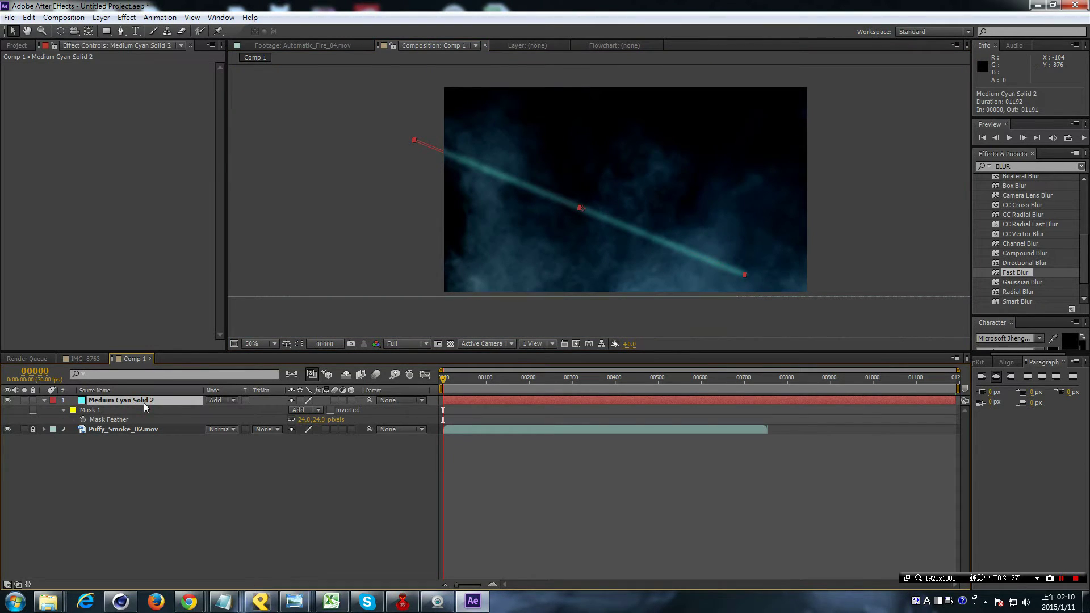
scroll(648, 219, "up", 2)
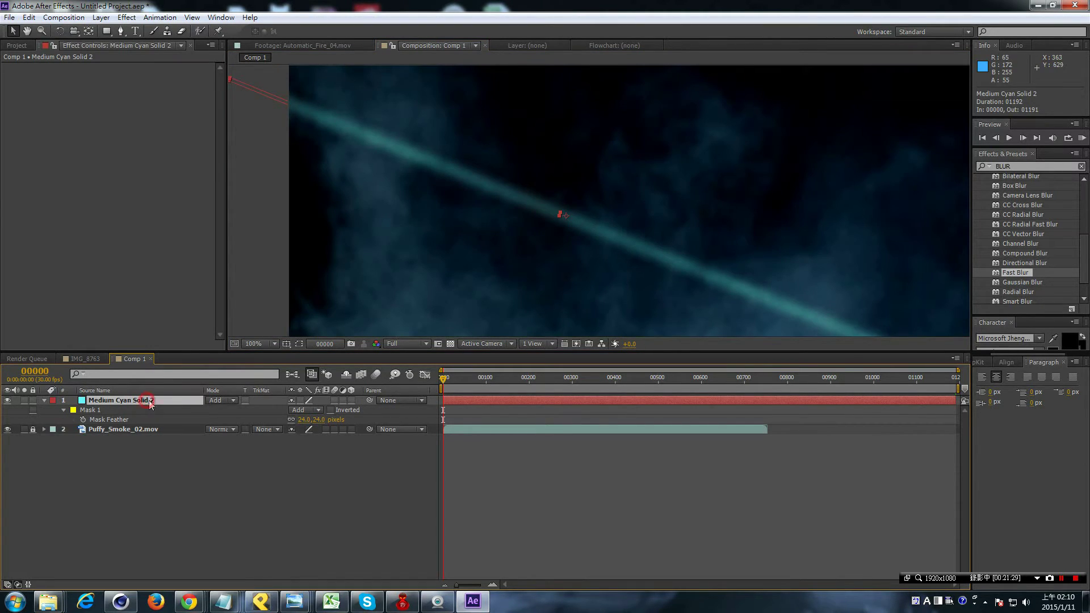
left_click(221, 479)
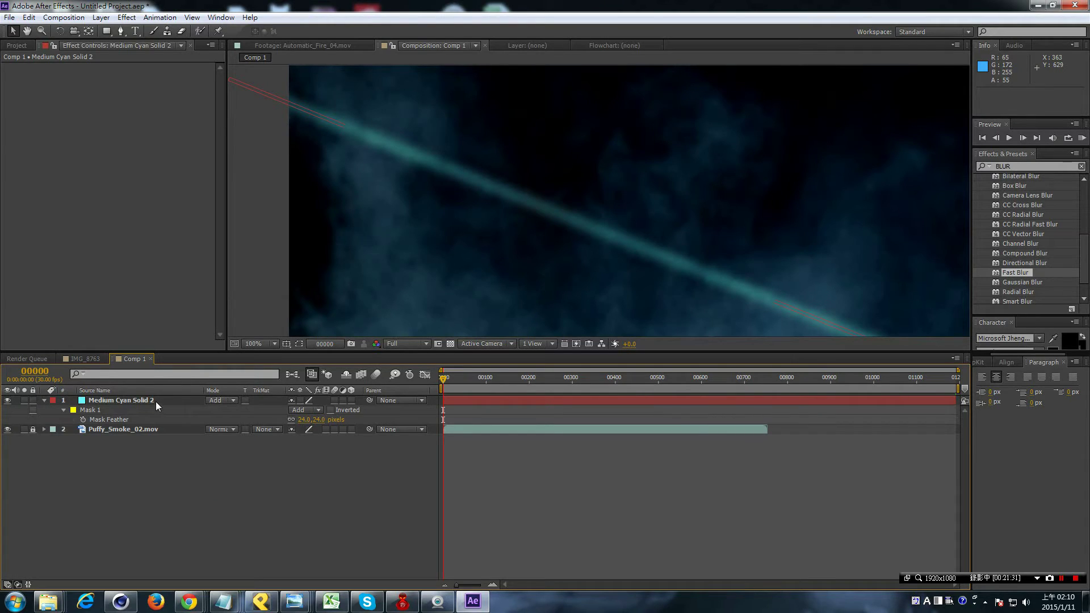
left_click(156, 401)
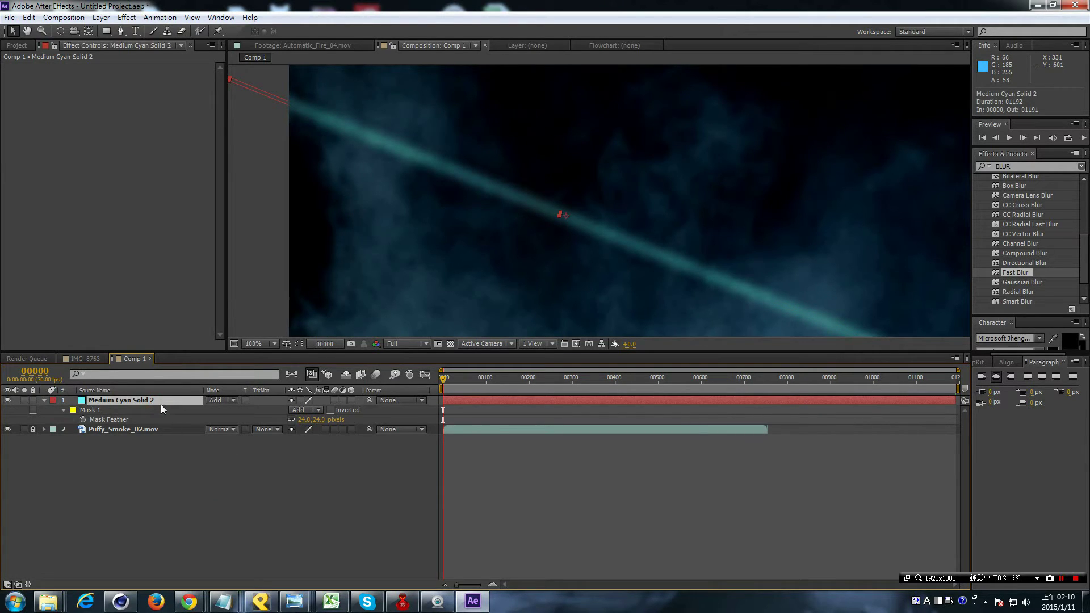
key("ctrl+d")
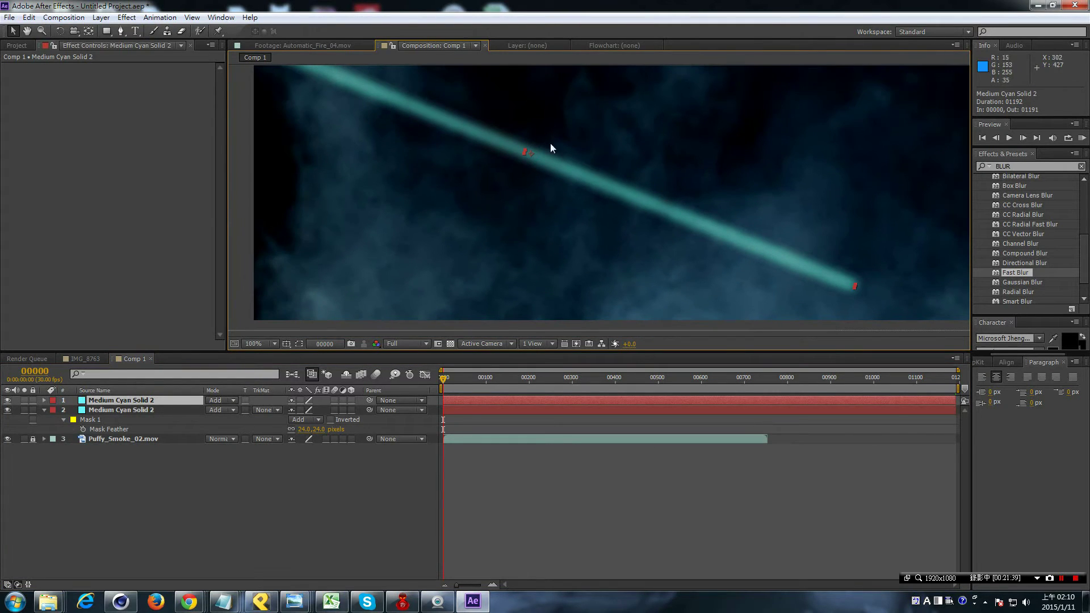
Step: Give the top beam copy's Mask 1 a -1 px expansion and 9 px feather
key("f")
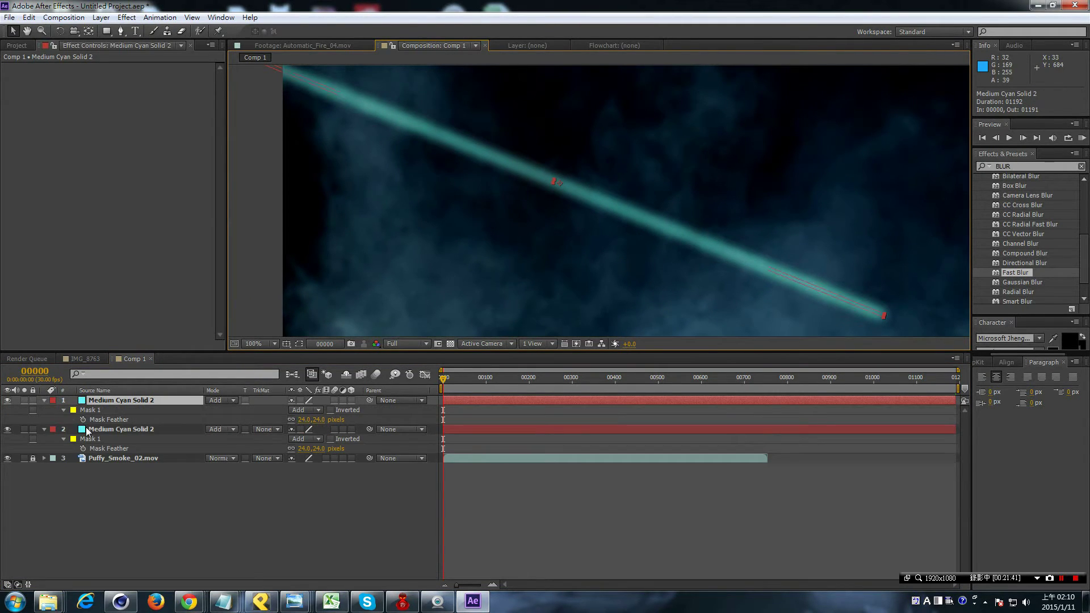
left_click(63, 410)
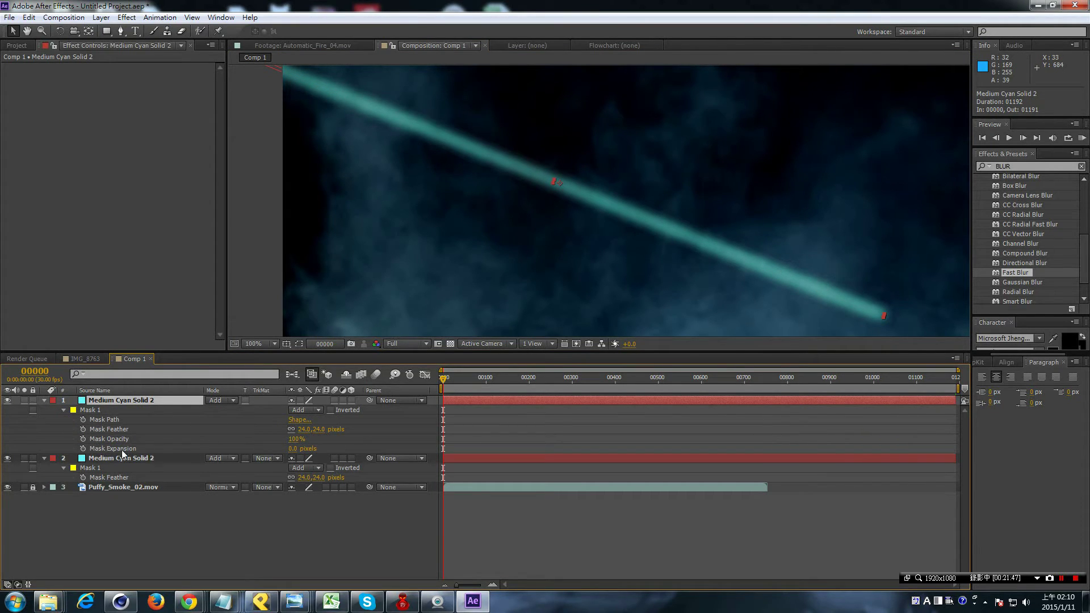
key("f")
left_click(64, 410)
left_click_drag(292, 452, 292, 449)
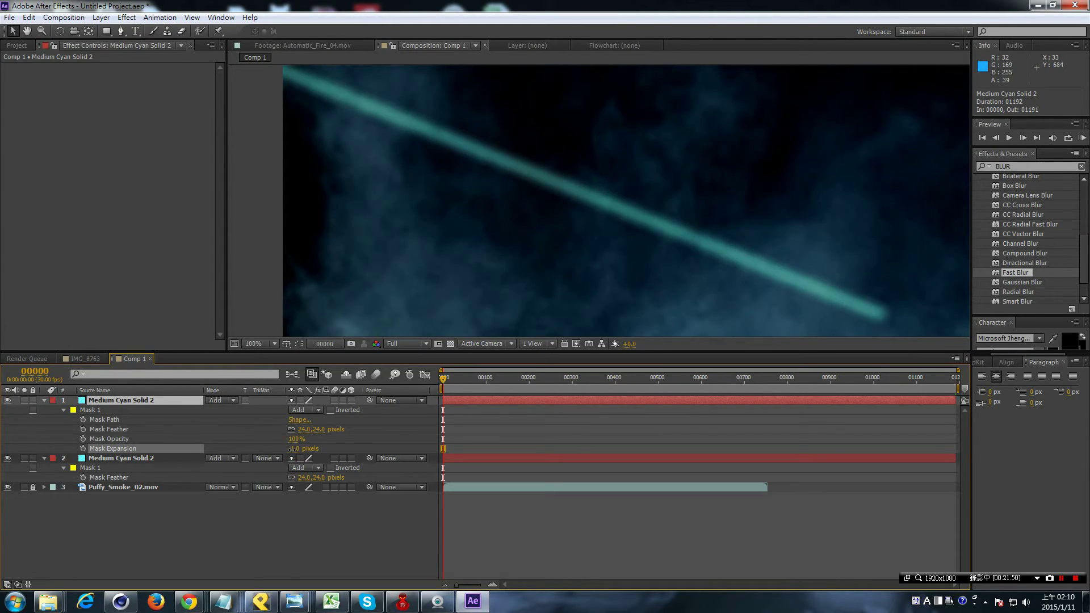
left_click(328, 411)
left_click(298, 344)
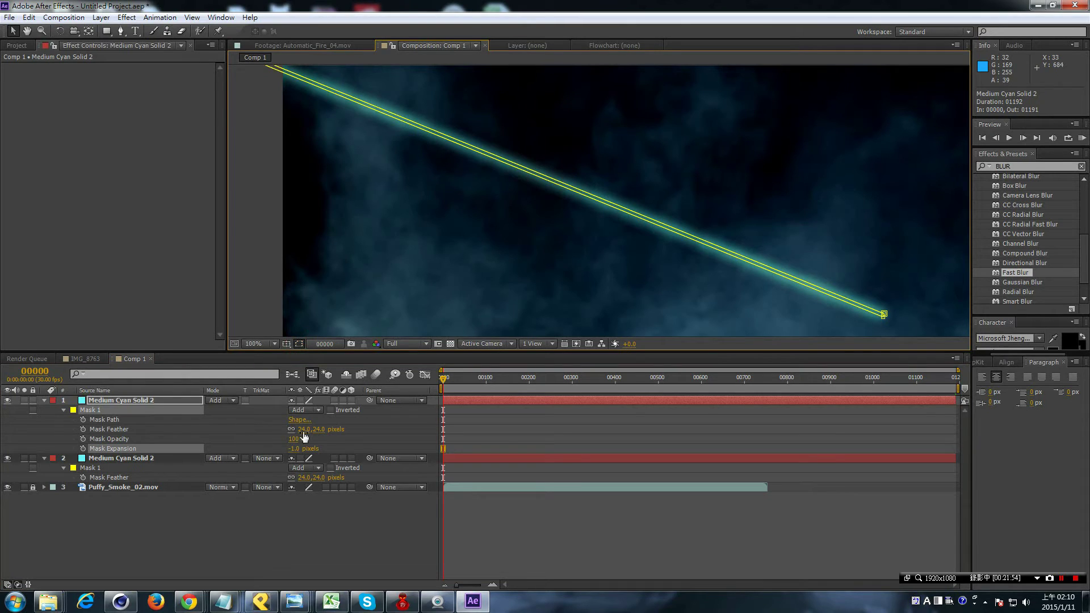
left_click_drag(304, 429, 303, 429)
Step: Inspect the tight core beam along its length and duplicate that layer
scroll(495, 228, "down", 2)
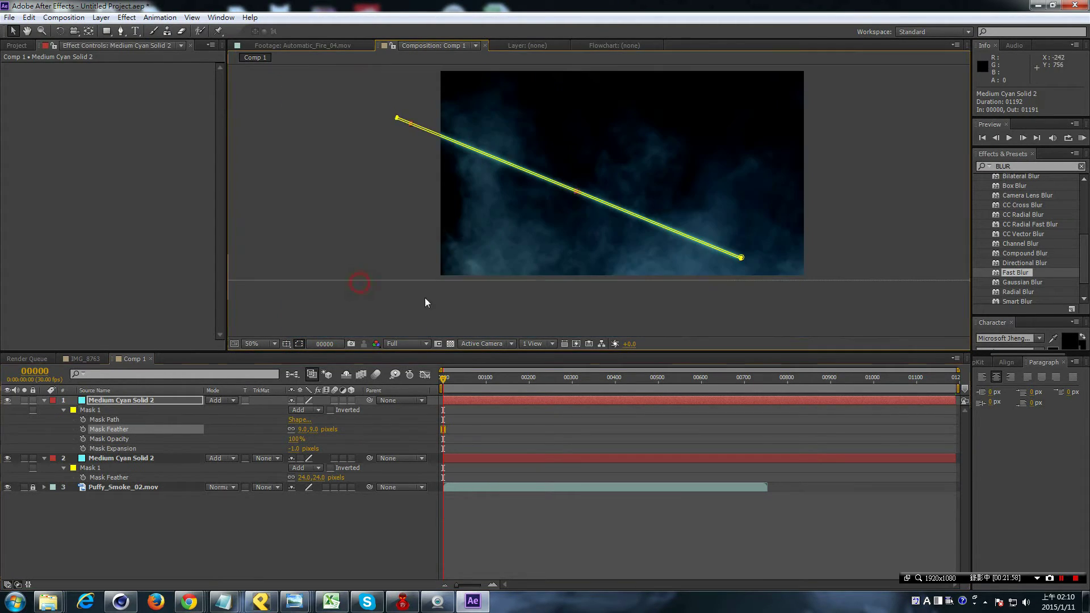
left_click(593, 323)
scroll(567, 288, "up", 2)
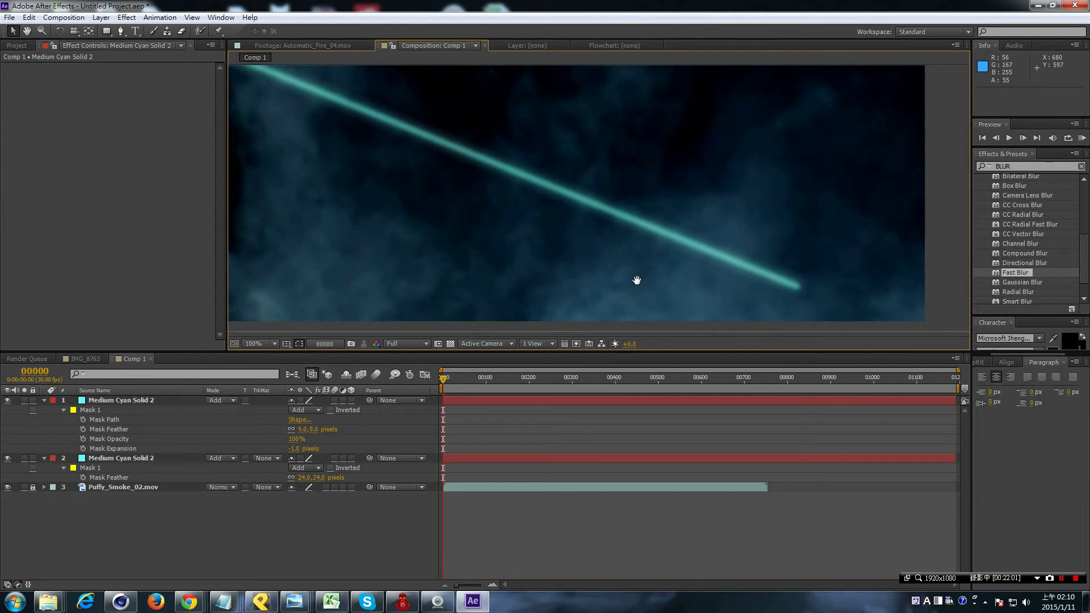
left_click_drag(455, 200, 524, 204)
left_click(149, 399)
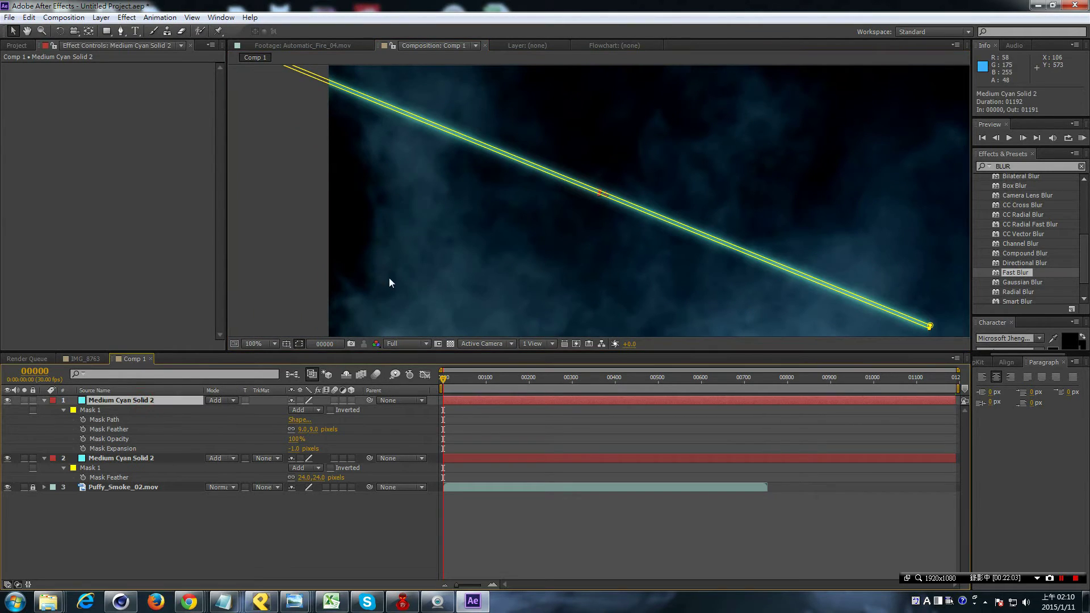
left_click_drag(499, 252, 474, 245)
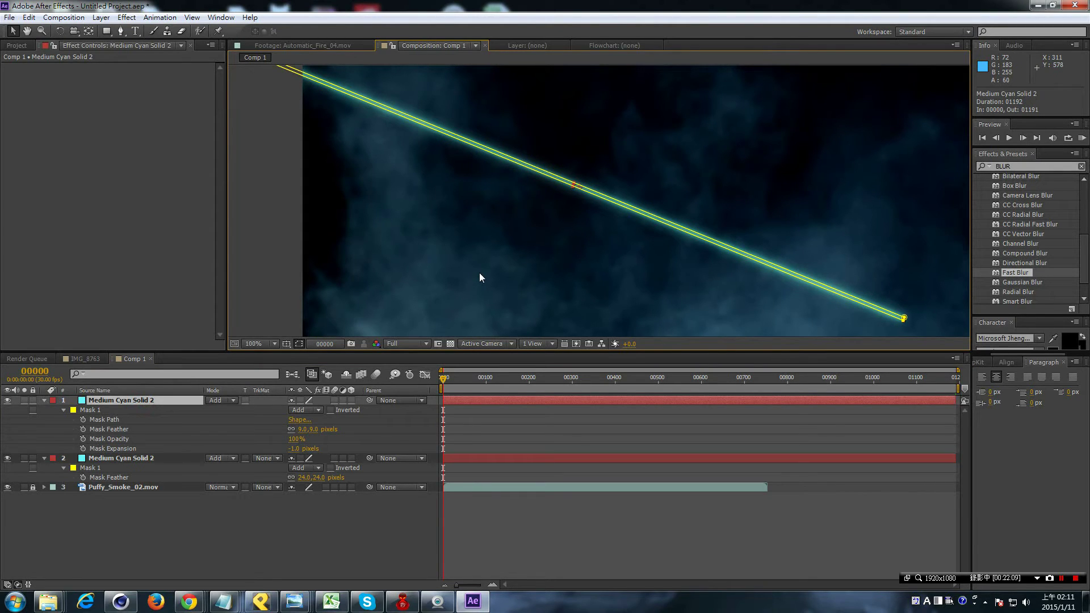
key("ctrl+d")
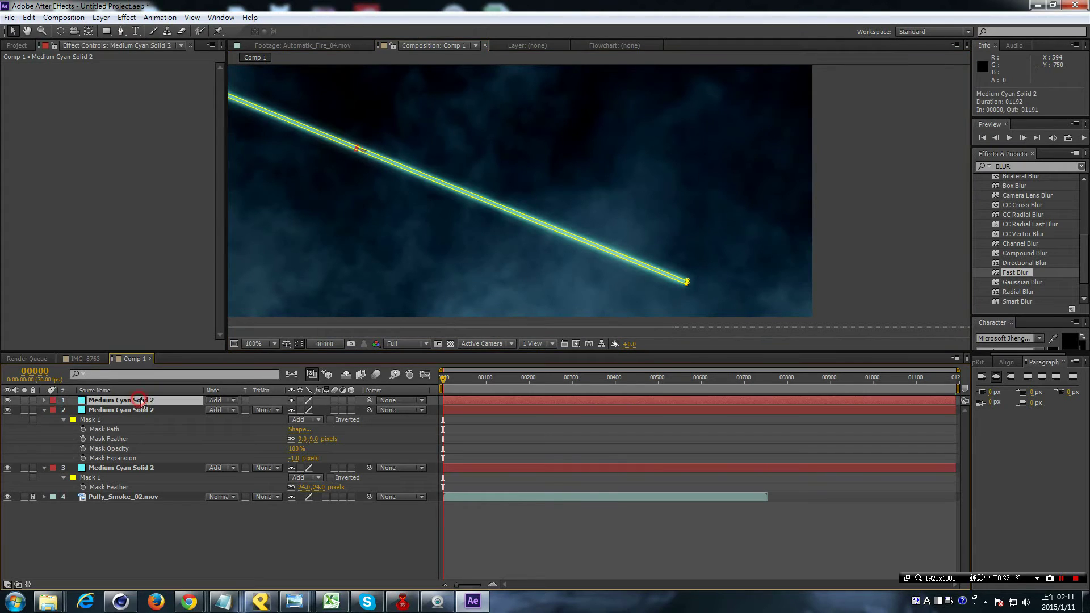
Step: Reduce the top beam layer's Mask Feather to 4 pixels
key("t")
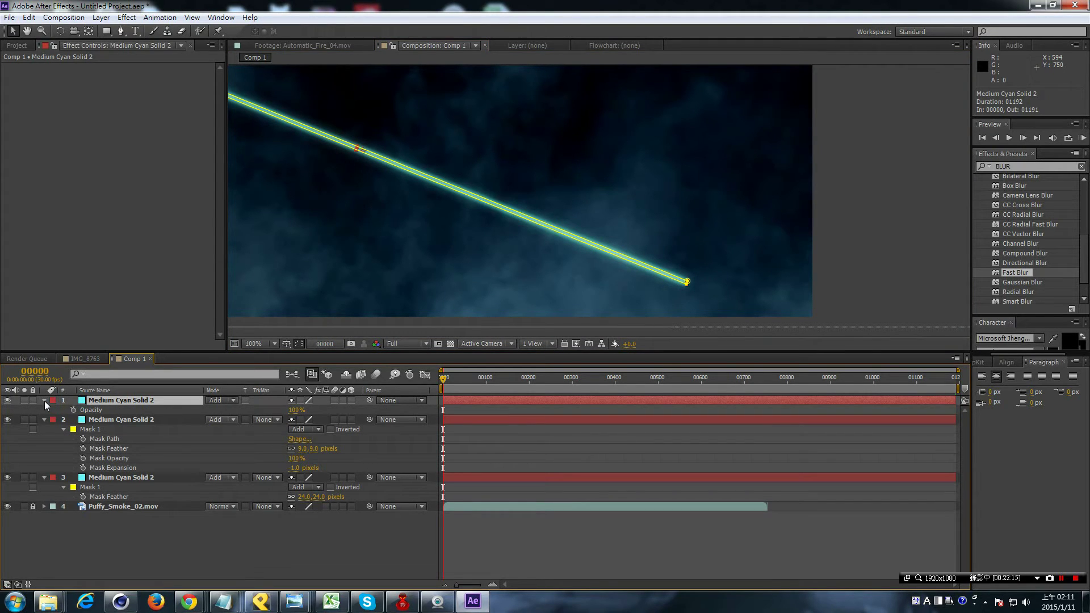
key("g")
key("f")
scroll(585, 239, "up", 1)
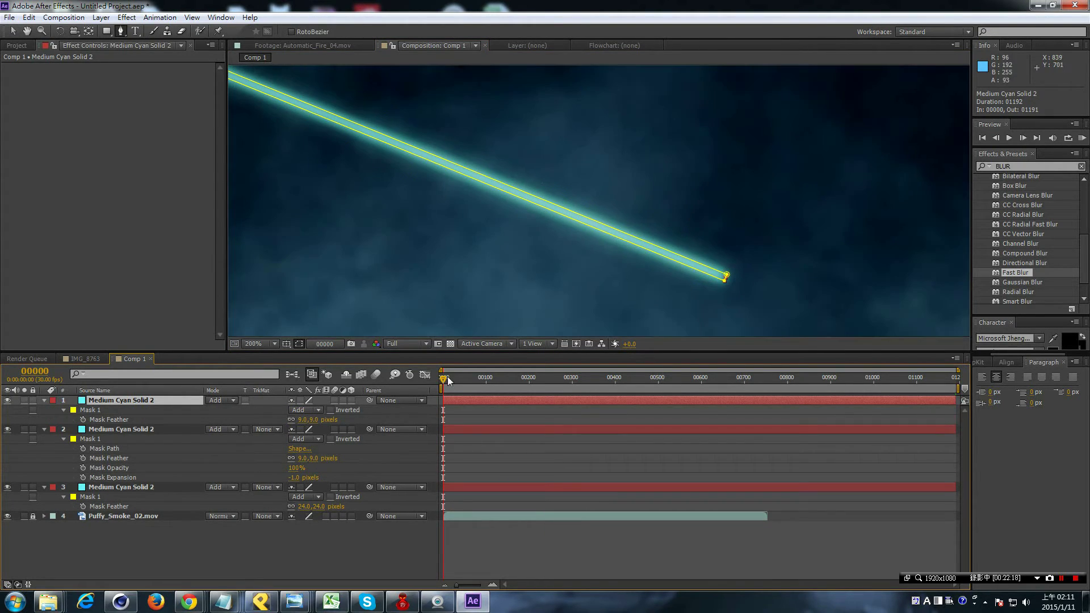
key("v")
key("t")
key("comma")
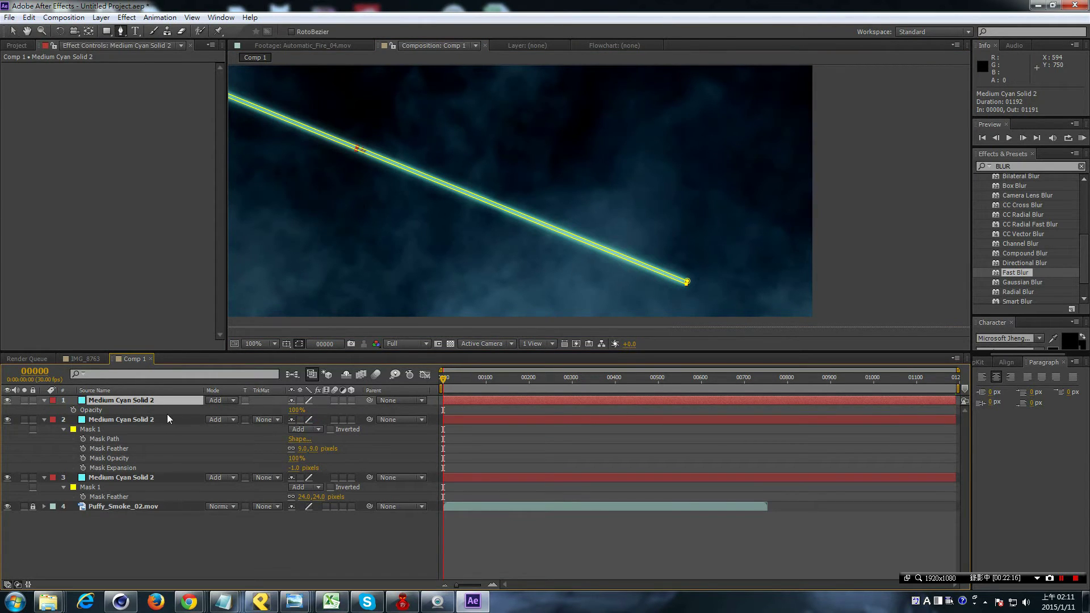
key("g")
key("f")
scroll(579, 287, "up", 1)
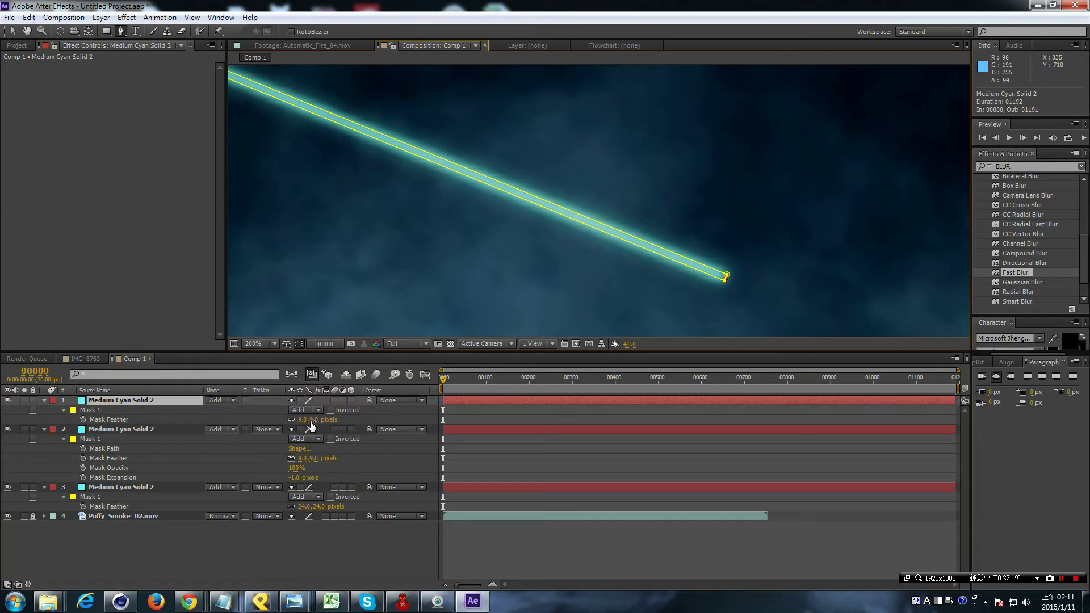
left_click_drag(311, 420, 307, 420)
Step: Undo an accidental mask and frame the beam in the comp view at 100%
key("comma")
key("comma")
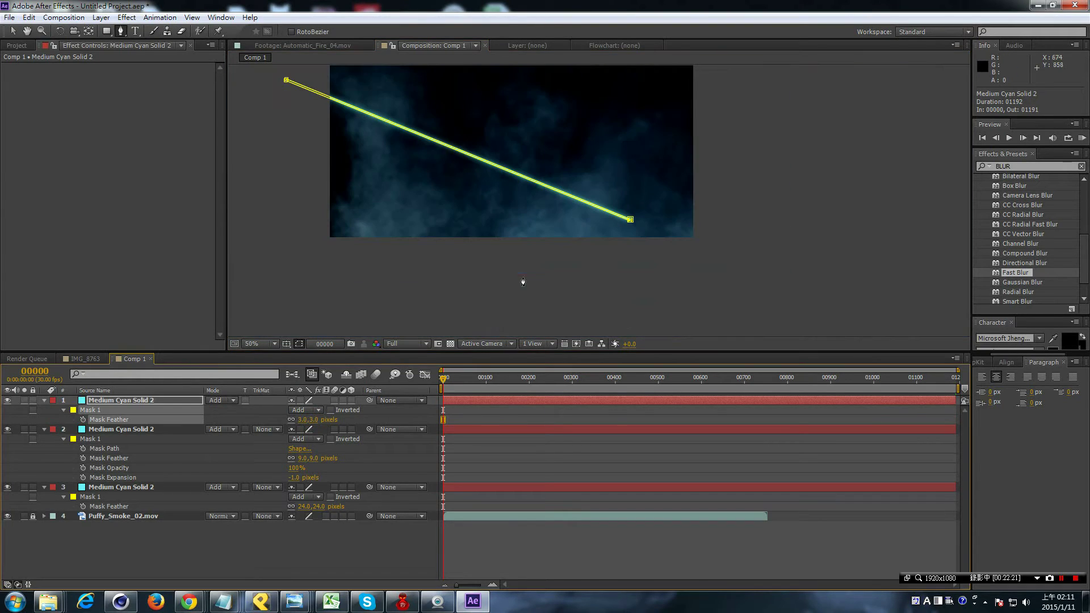
left_click(674, 322)
left_click(691, 295)
key("ctrl+z")
key("ctrl+z")
key("v")
left_click(615, 299)
mouse_move(578, 285)
left_mouse_down()
mouse_move(654, 320)
mouse_move(659, 300)
left_mouse_up()
key("period")
left_click_drag(706, 331, 642, 204)
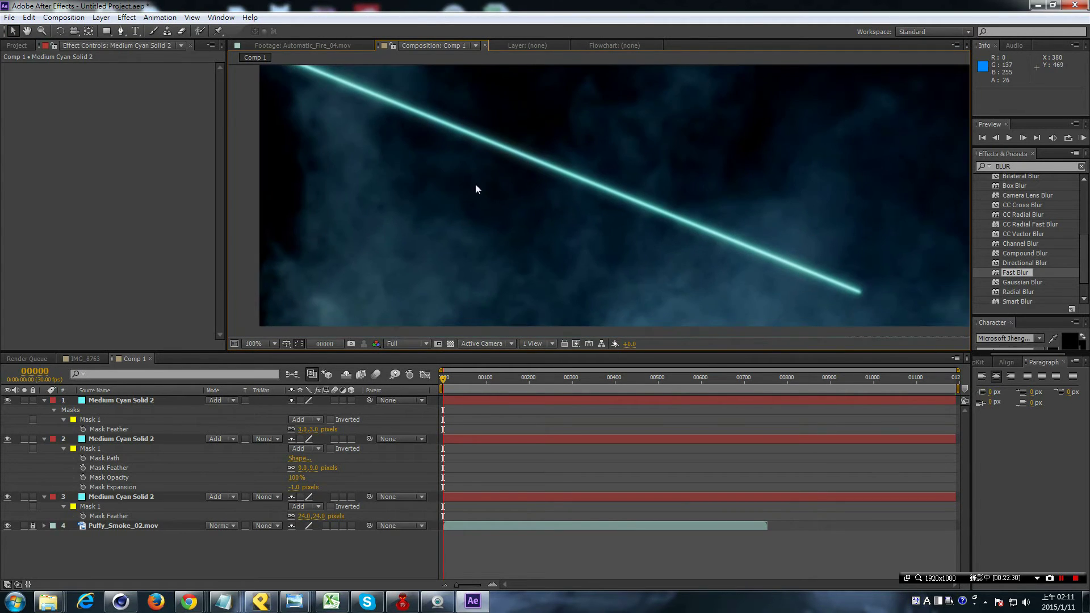
left_click_drag(590, 289, 523, 269)
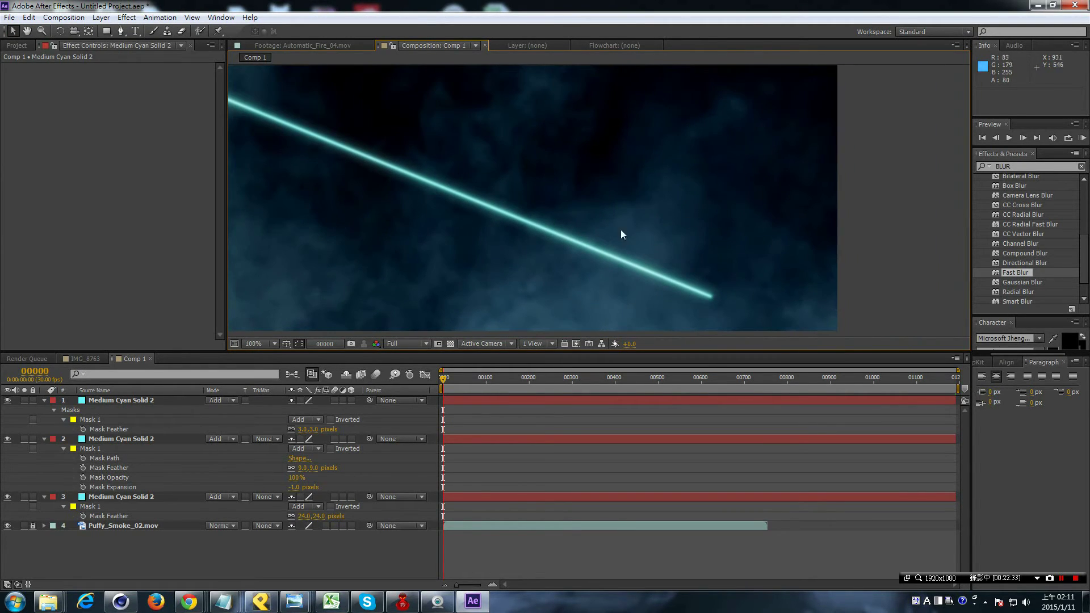
Step: Collapse the top two layers and duplicate the widely feathered third cyan solid
left_click(44, 400)
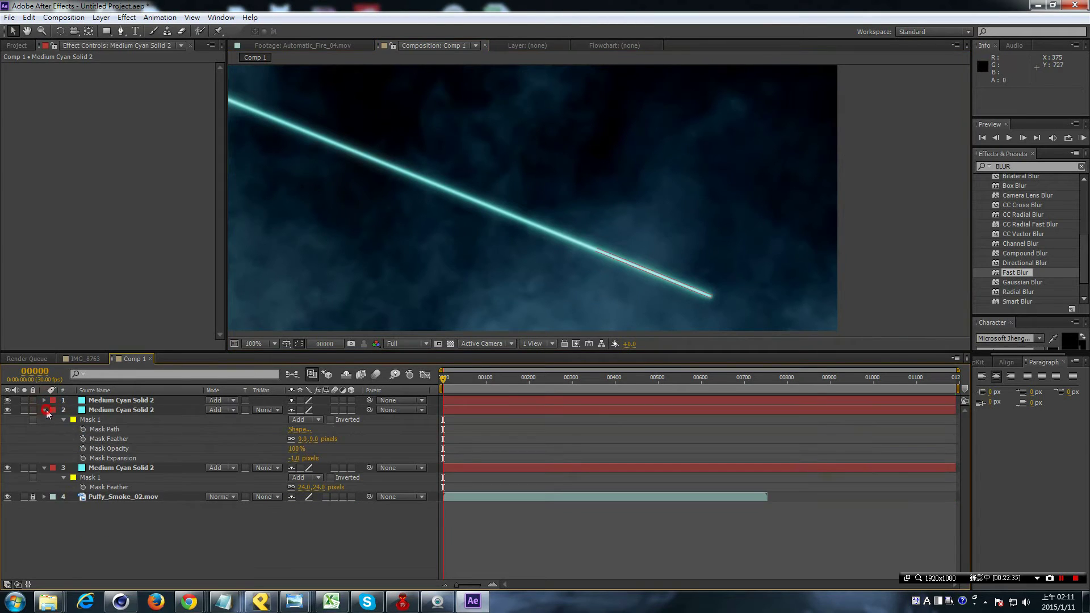
left_click(45, 410)
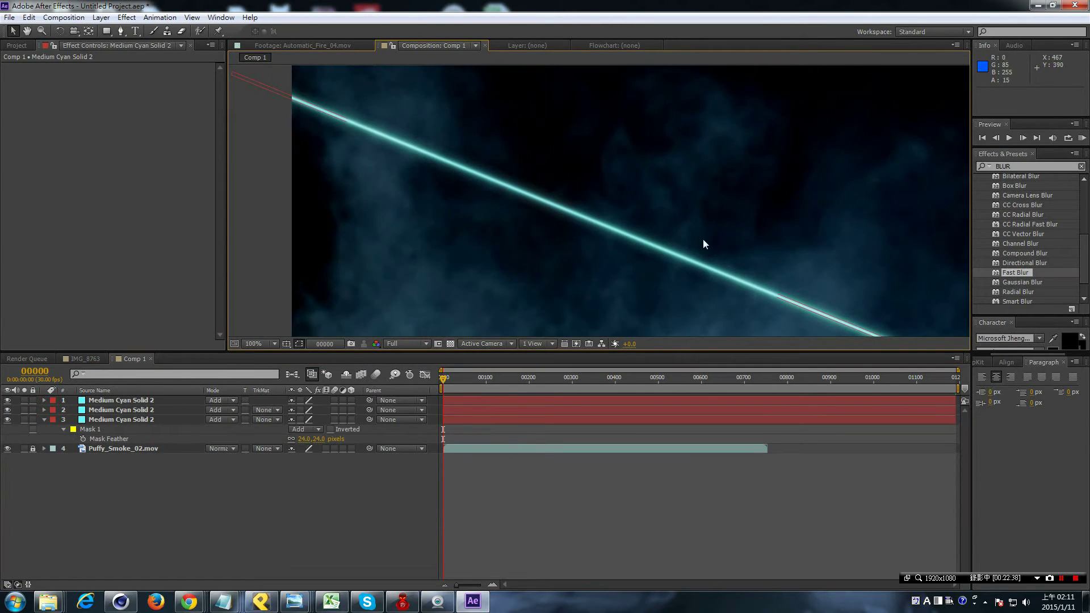
scroll(433, 182, "down", 1)
scroll(476, 202, "down", 1)
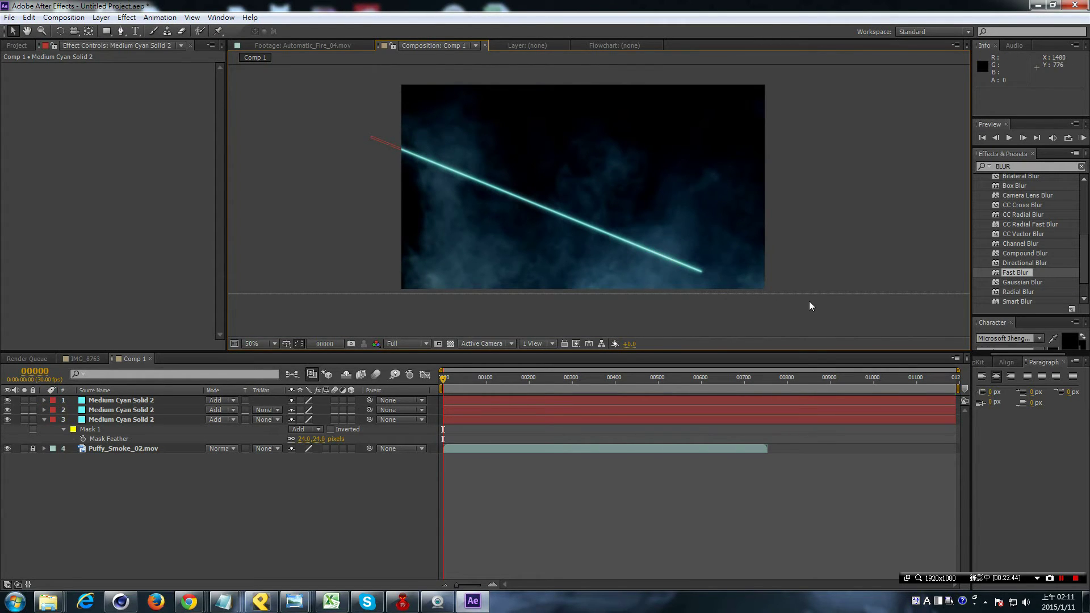
scroll(807, 301, "up", 2)
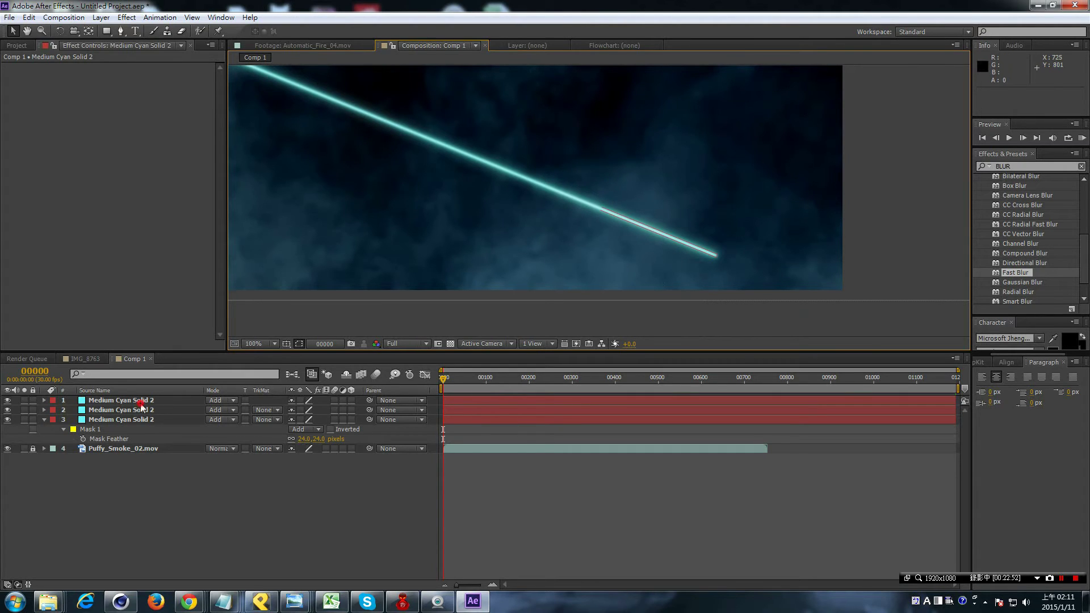
left_click(543, 254)
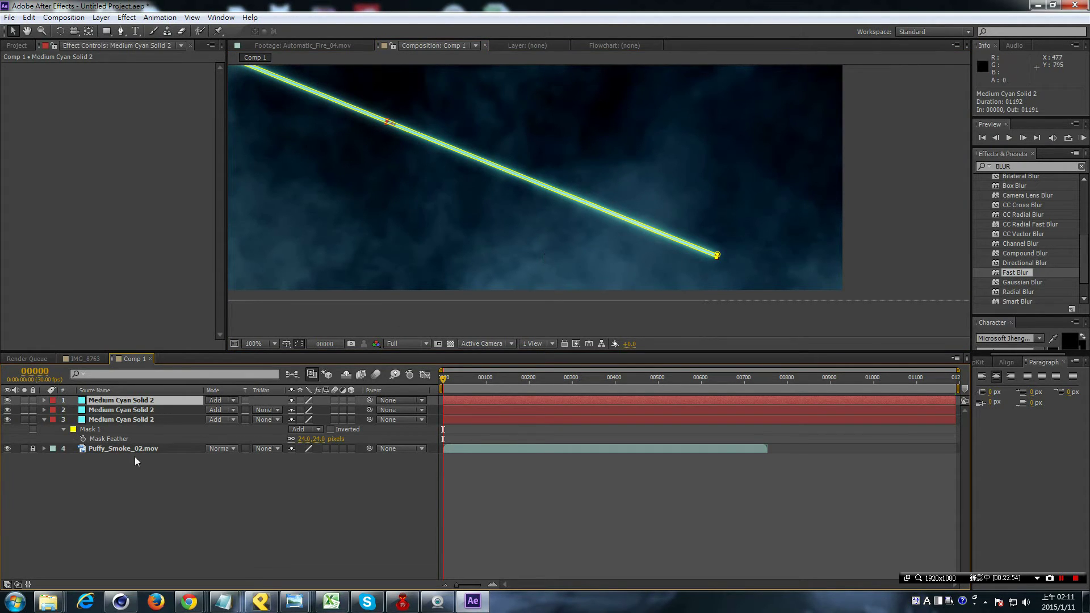
left_click(507, 243)
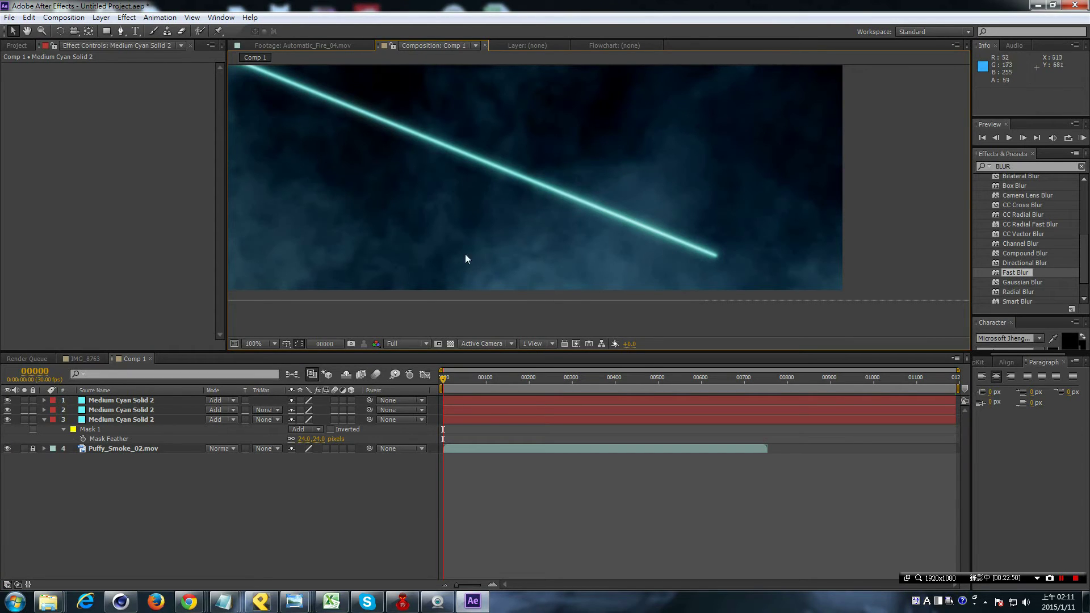
left_click(142, 400)
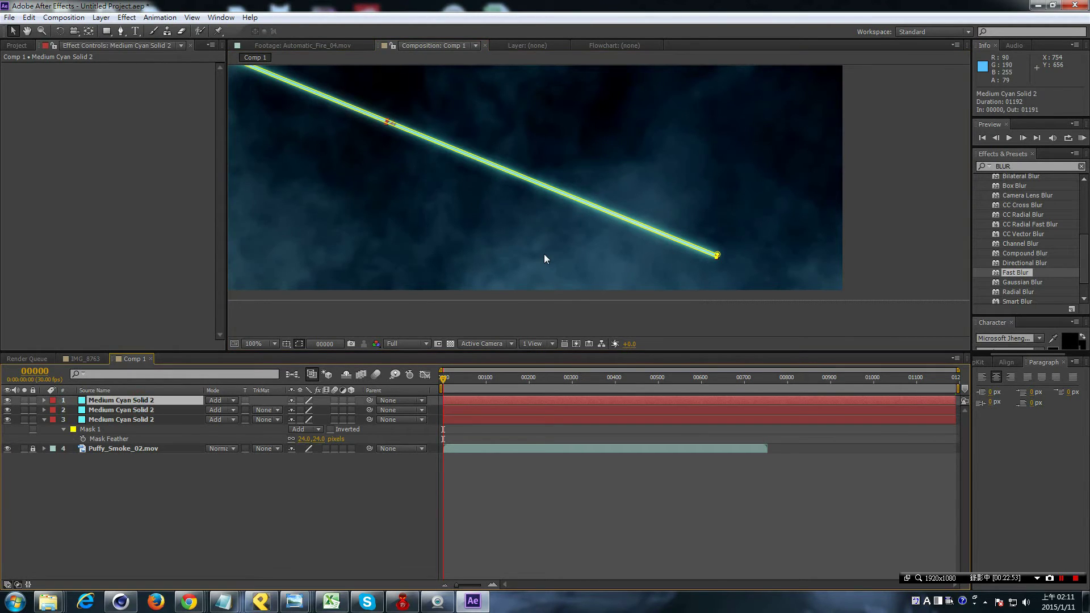
left_click(152, 420)
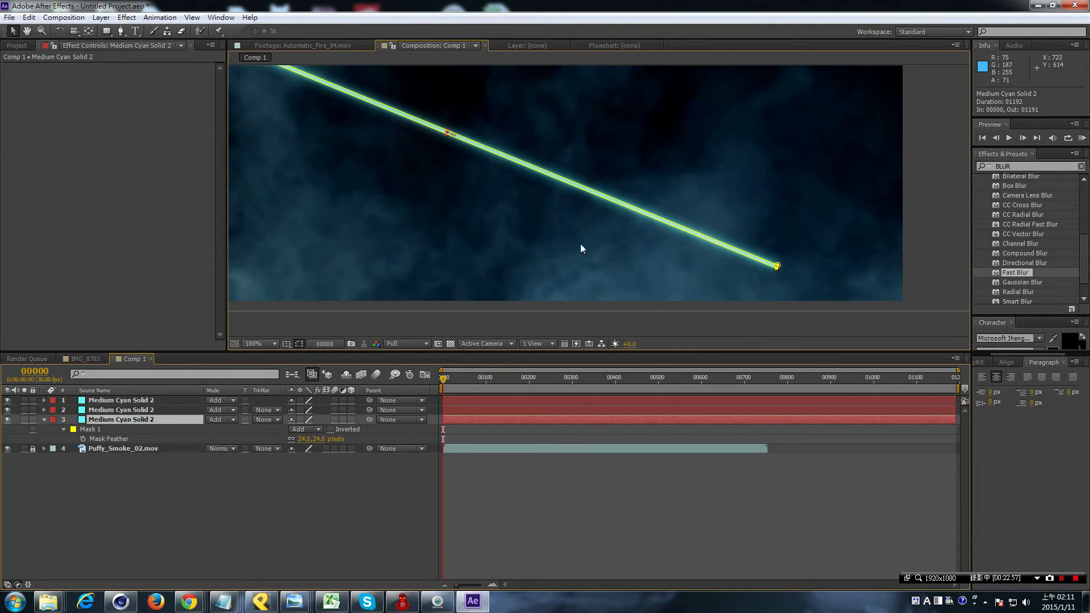
key("ctrl+d")
left_click(777, 269)
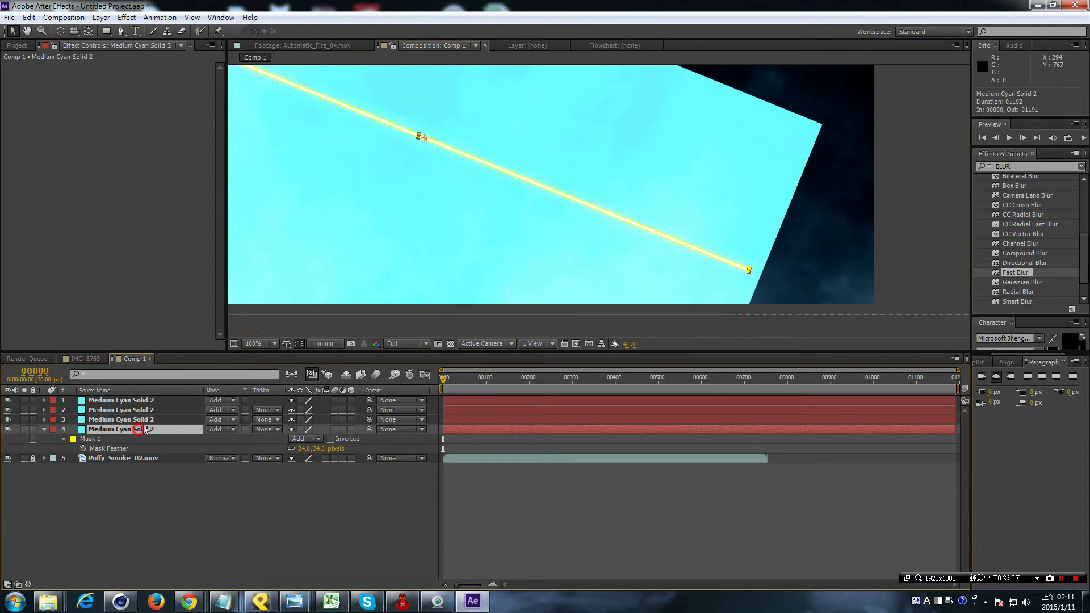
Step: Select the duplicated cyan solid layer with the Pen tool active
left_click(120, 31)
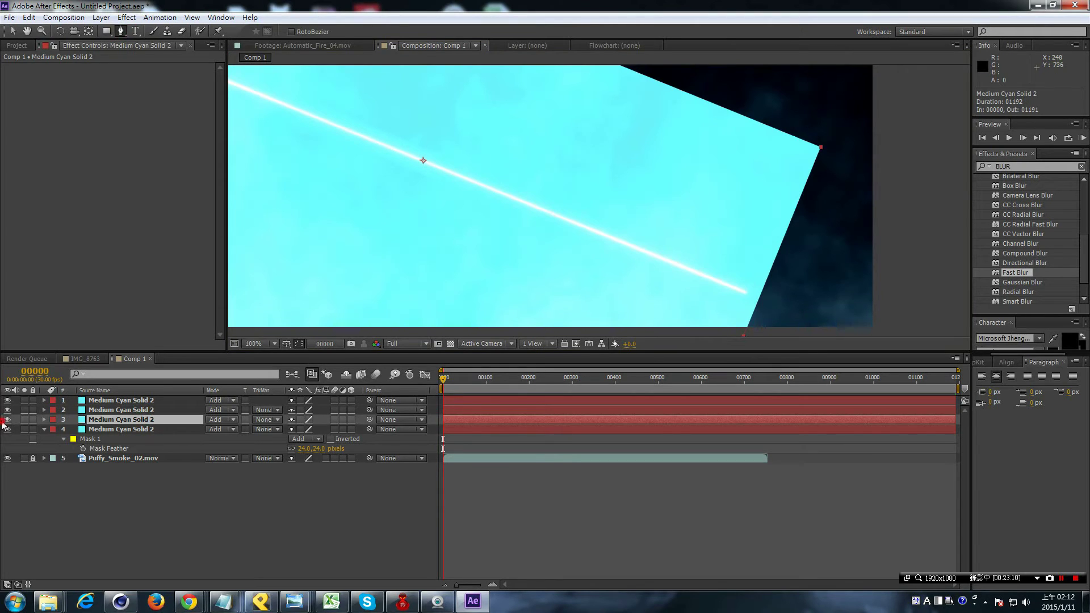
left_click(8, 419)
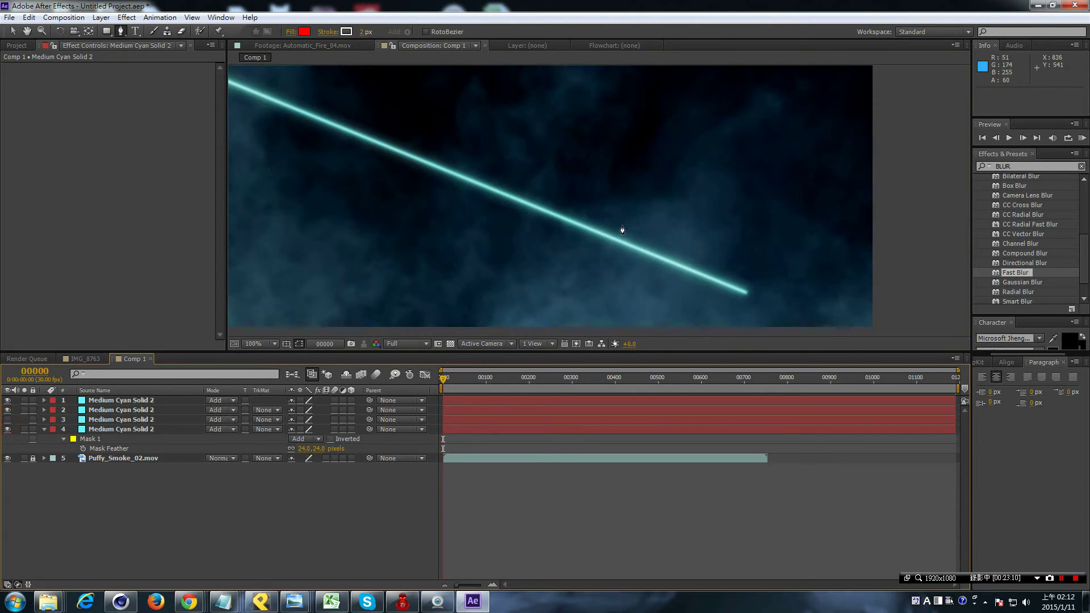
left_click(120, 419)
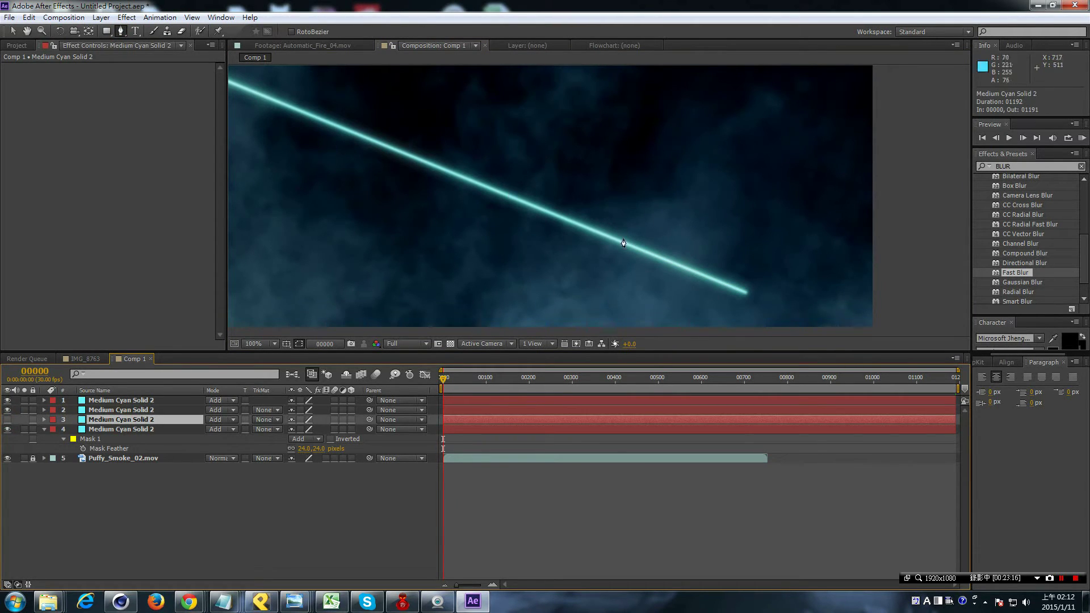
left_click(135, 410)
left_click(134, 420)
Step: Draw a first closed Pen mask around the beam's lower end
left_click(8, 420)
left_click(552, 307)
left_click(548, 261)
left_click(651, 194)
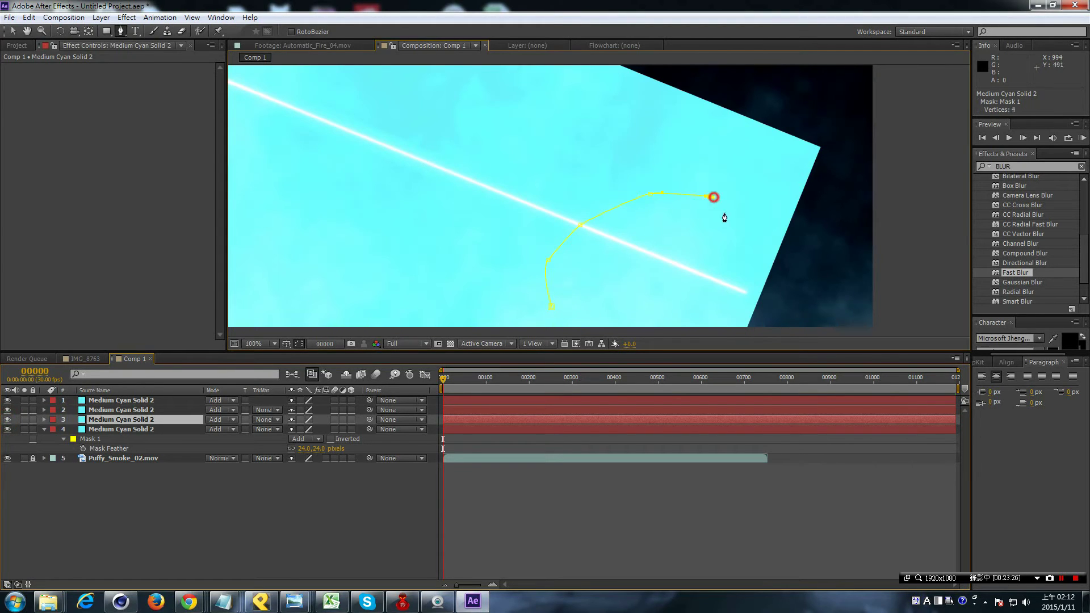
left_click(730, 224)
left_click(713, 312)
left_click(685, 319)
left_click(635, 325)
left_click(586, 320)
left_click(551, 307)
left_click(13, 31)
left_click(7, 419)
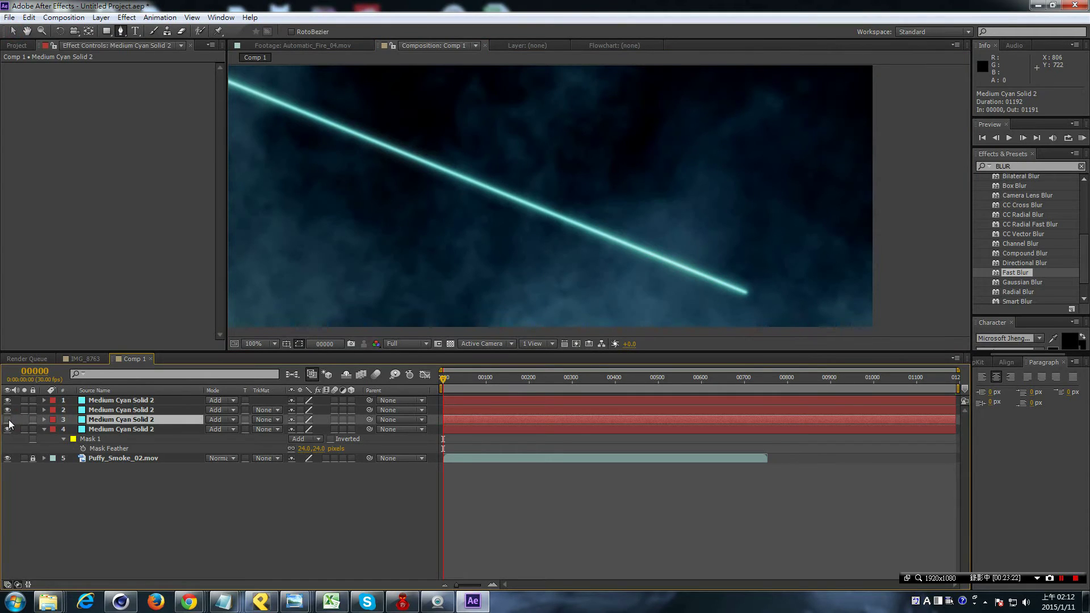
Step: Redraw the closed blob mask around the beam end with an extra right-side point
left_click(8, 420)
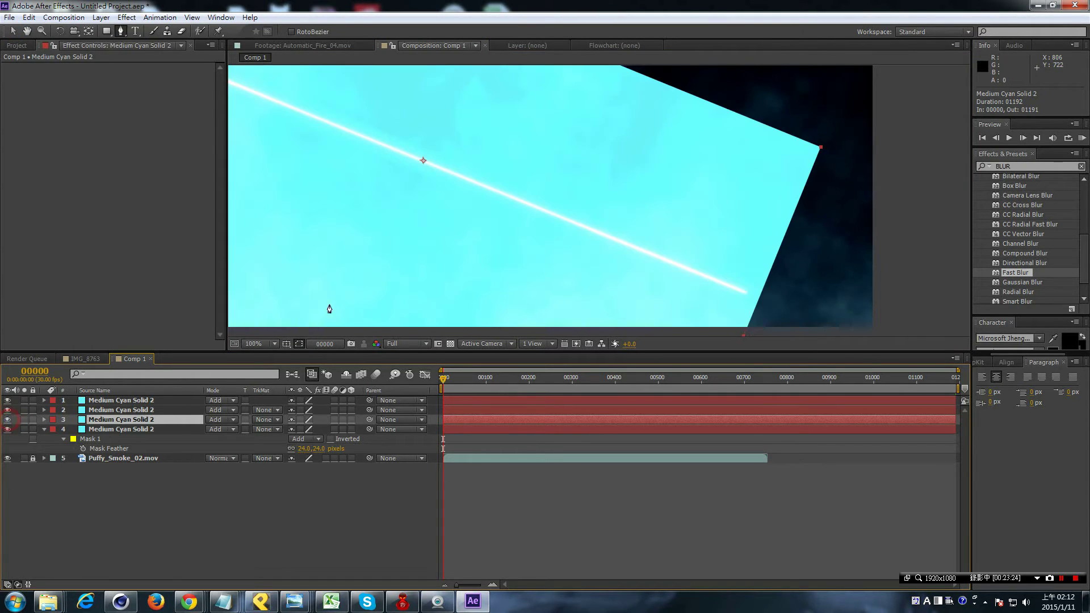
left_click(551, 306)
left_click(547, 262)
left_click(652, 194)
left_click(730, 223)
left_click(719, 279)
left_click(711, 310)
left_click(685, 319)
left_click(635, 325)
left_click(586, 320)
left_click(551, 306)
left_click(9, 31)
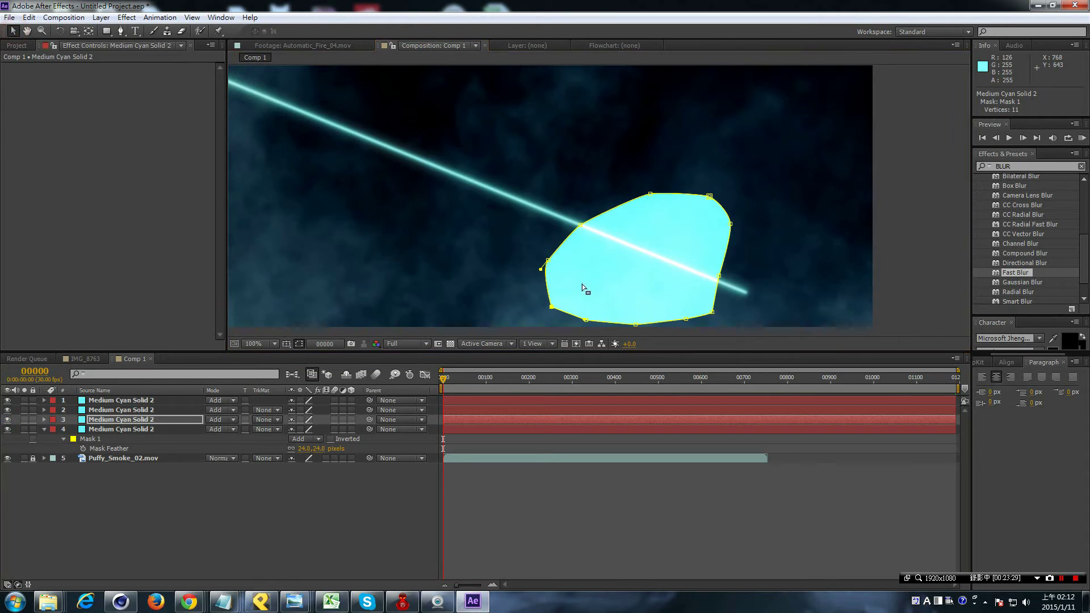
Step: Adjust the blob mask's points to flatten its top edge, then show its 0 px feather
left_click_drag(712, 312, 705, 302)
left_click_drag(550, 305, 552, 300)
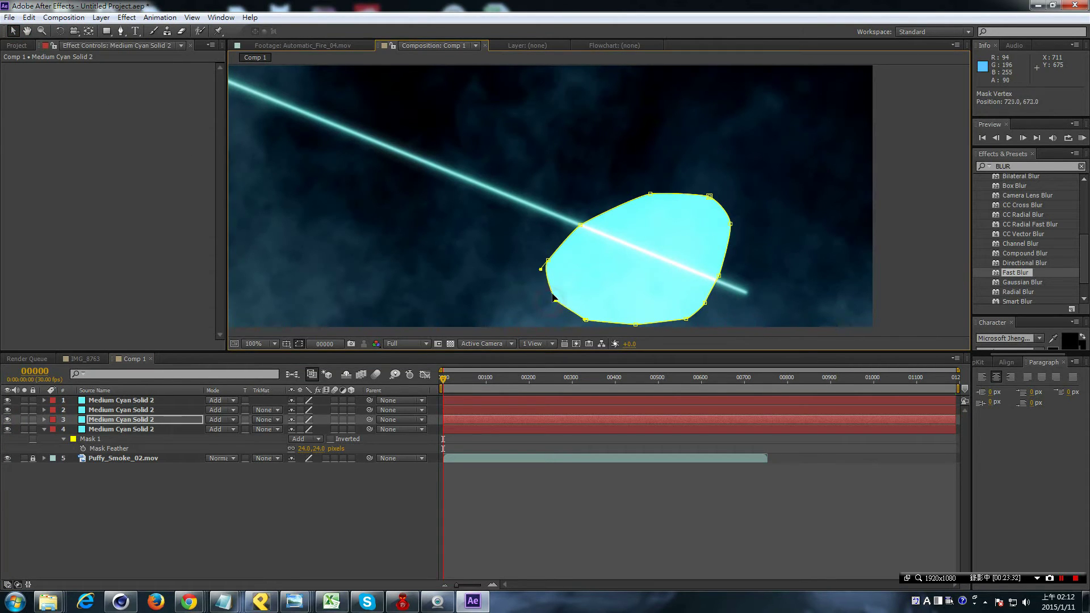
left_click(581, 225)
mouse_move(651, 195)
left_mouse_down()
mouse_move(653, 212)
mouse_move(696, 211)
mouse_move(726, 235)
left_mouse_up()
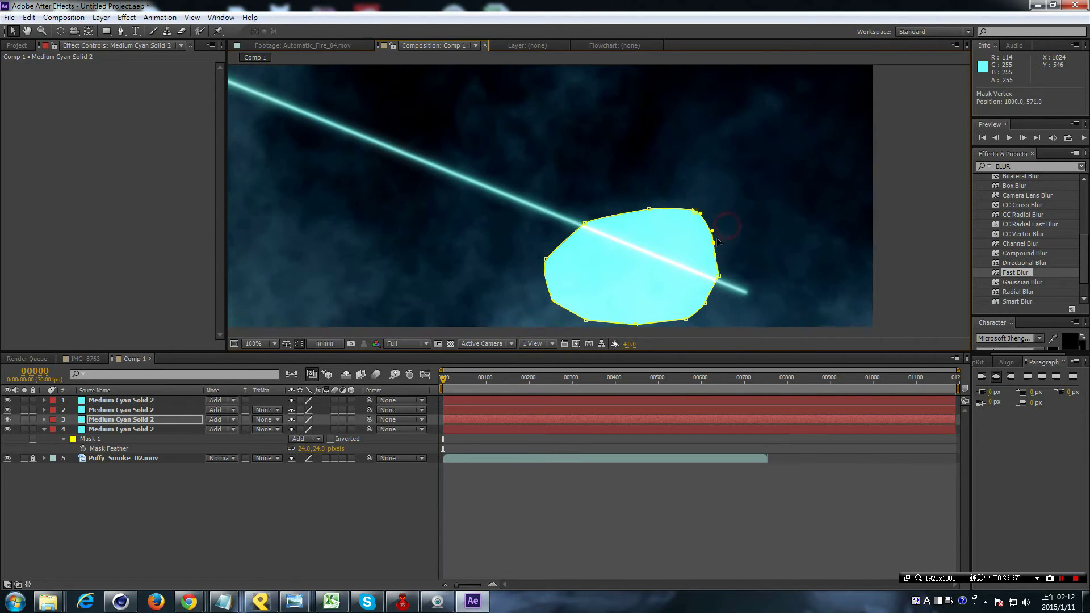
left_click_drag(719, 276, 713, 277)
left_click(191, 419)
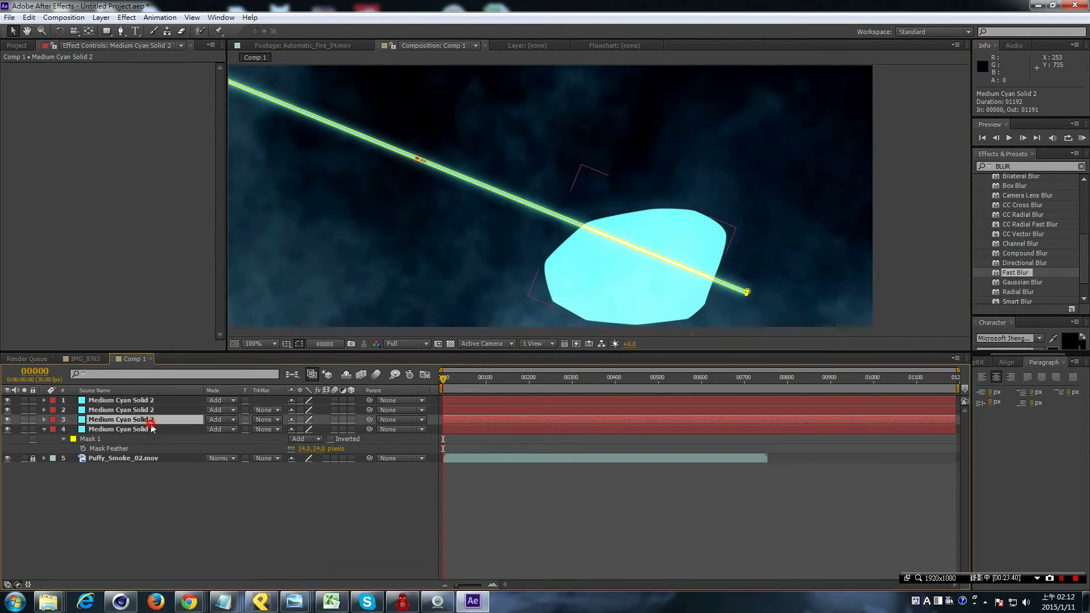
key("f")
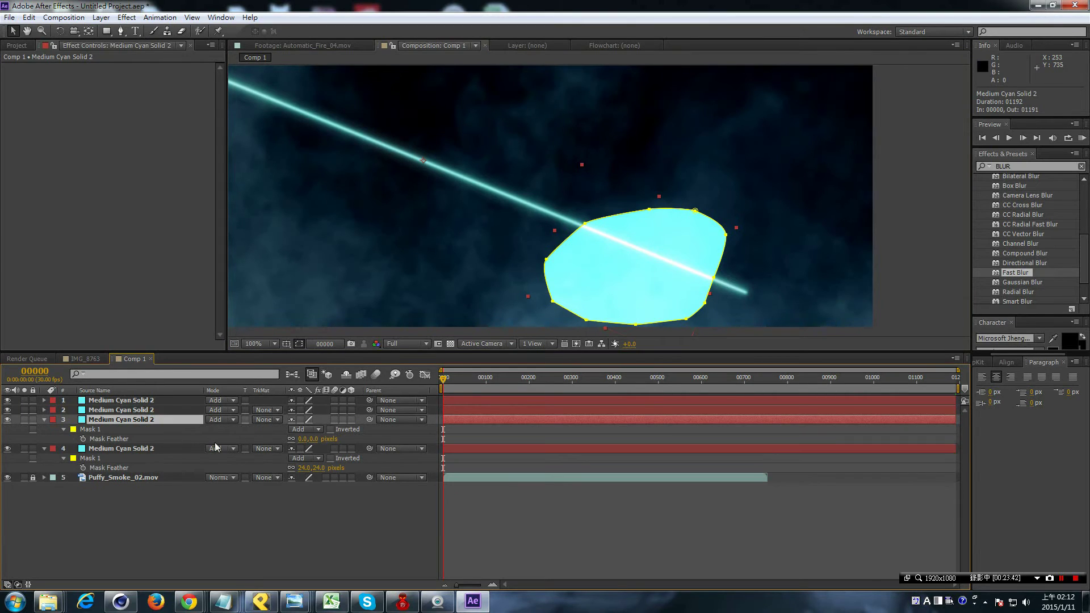
Step: Set the blob mask's feather to 91 pixels
left_click(313, 439)
left_click_drag(312, 438, 345, 432)
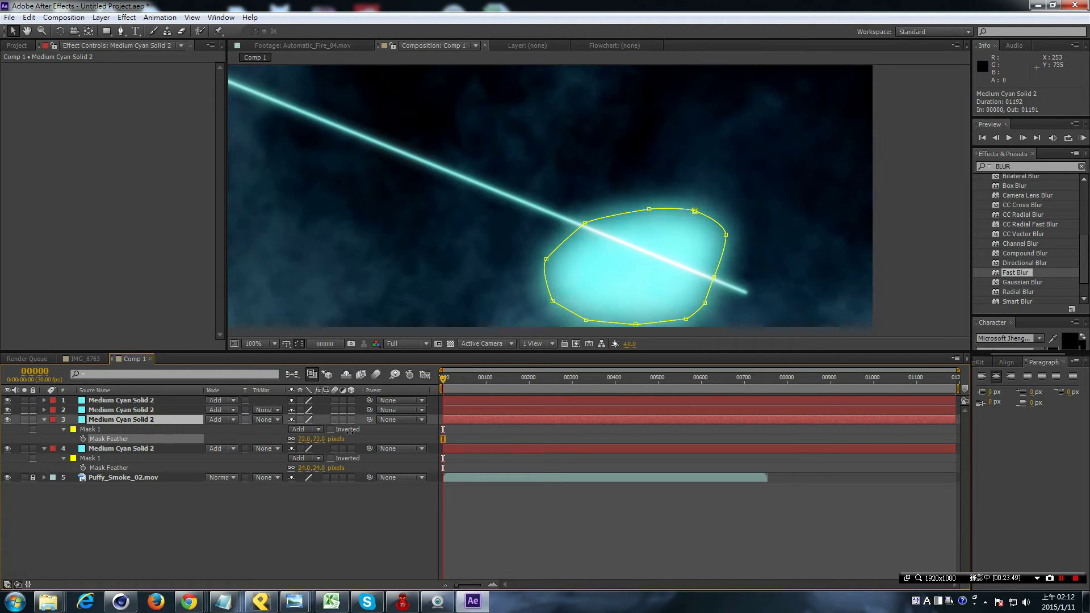
left_click_drag(352, 431, 357, 429)
left_click(138, 421)
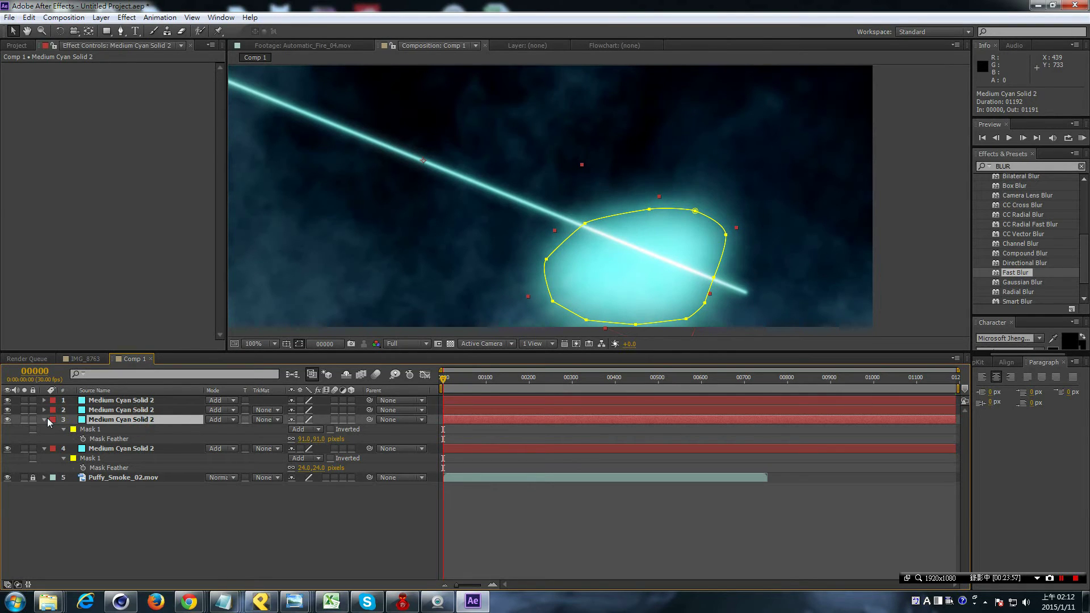
left_click(44, 419)
left_click(45, 420)
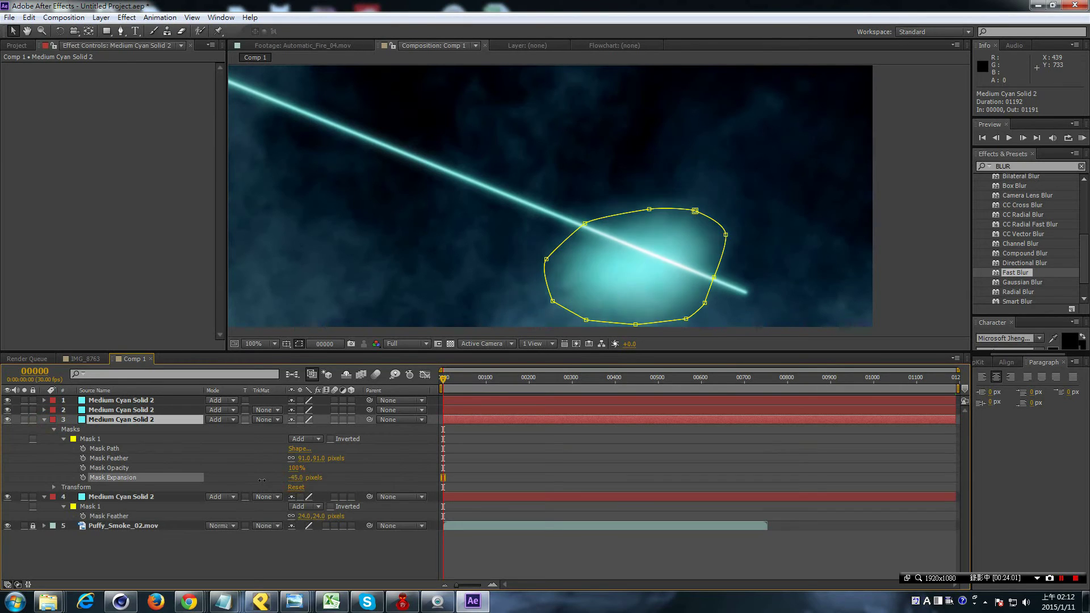
Step: Set the blob mask expansion to -48 px, shift the glow up-right, and widen the mask leftward
key("f")
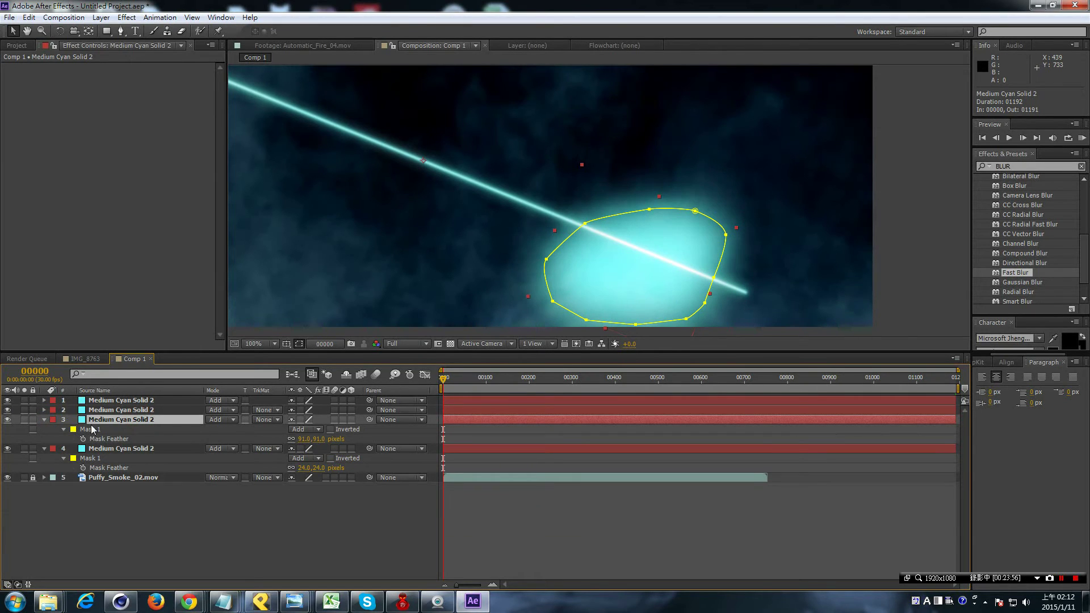
left_click(45, 419)
left_click(44, 419)
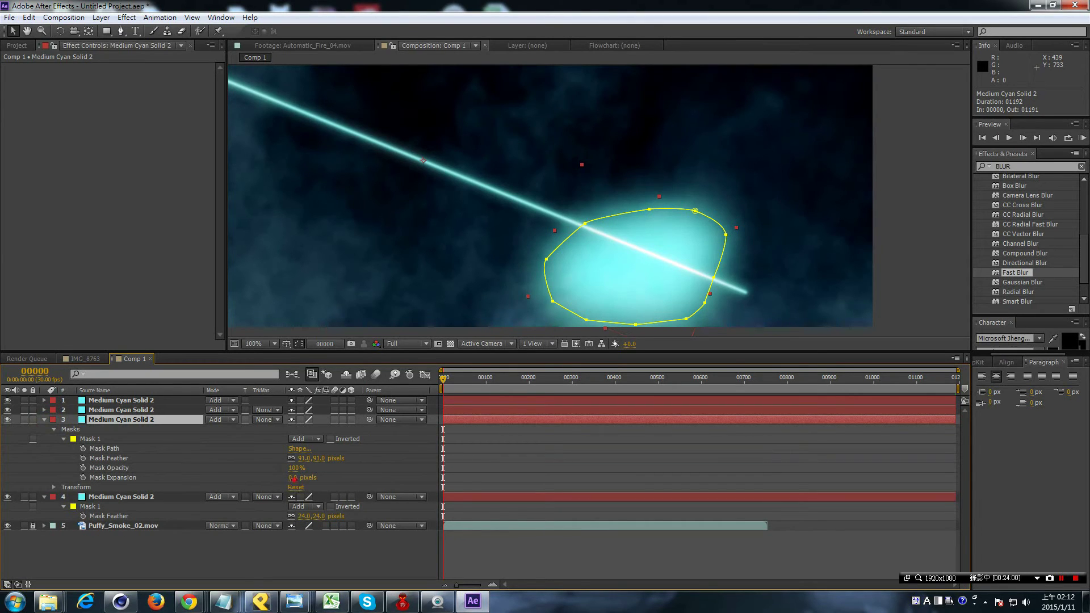
left_click_drag(293, 479, 266, 479)
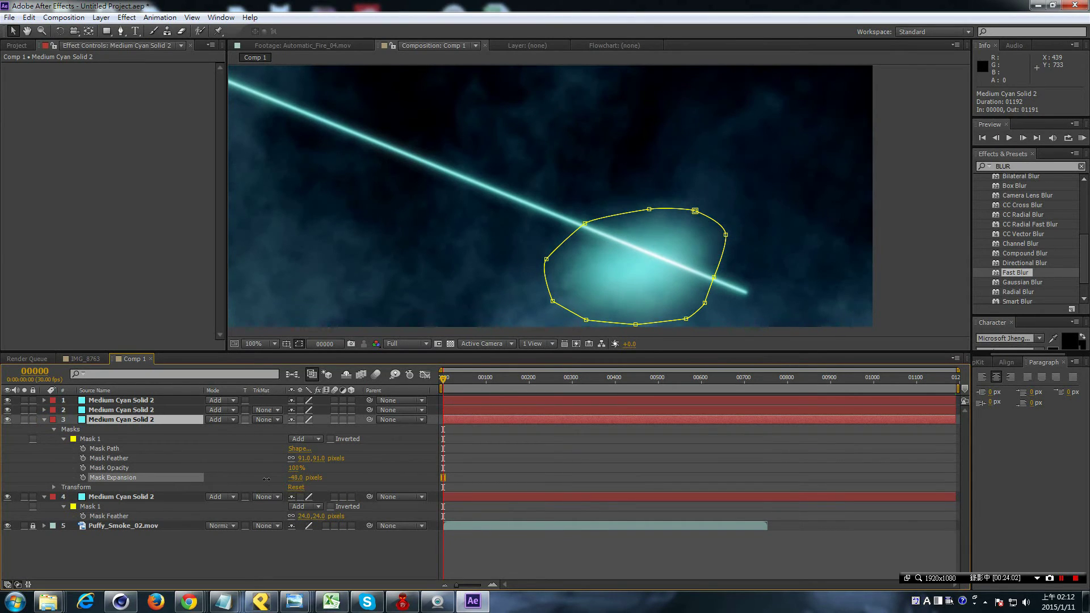
left_click_drag(647, 275, 651, 267)
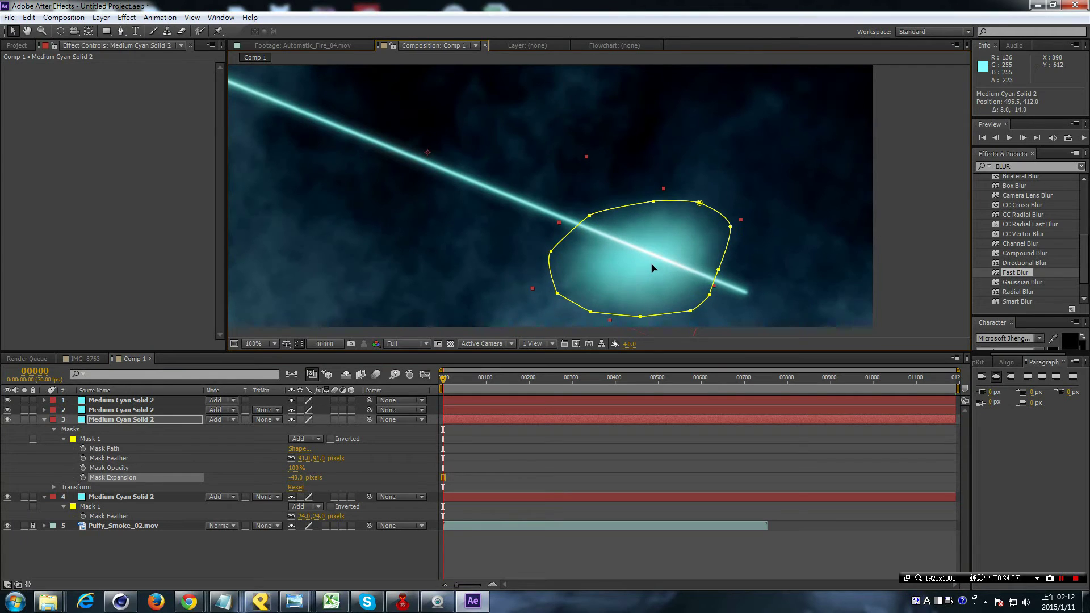
left_click_drag(551, 251, 524, 247)
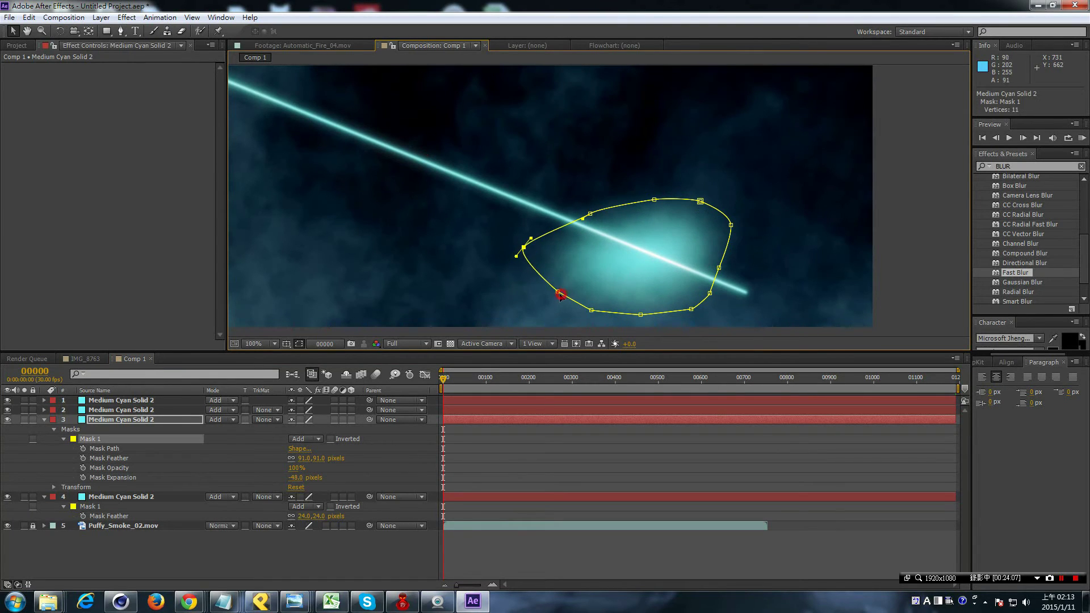
Step: Preview the glow, then switch the glow layer's blend mode to Lighten
scroll(724, 315, "down", 2)
left_click(777, 304)
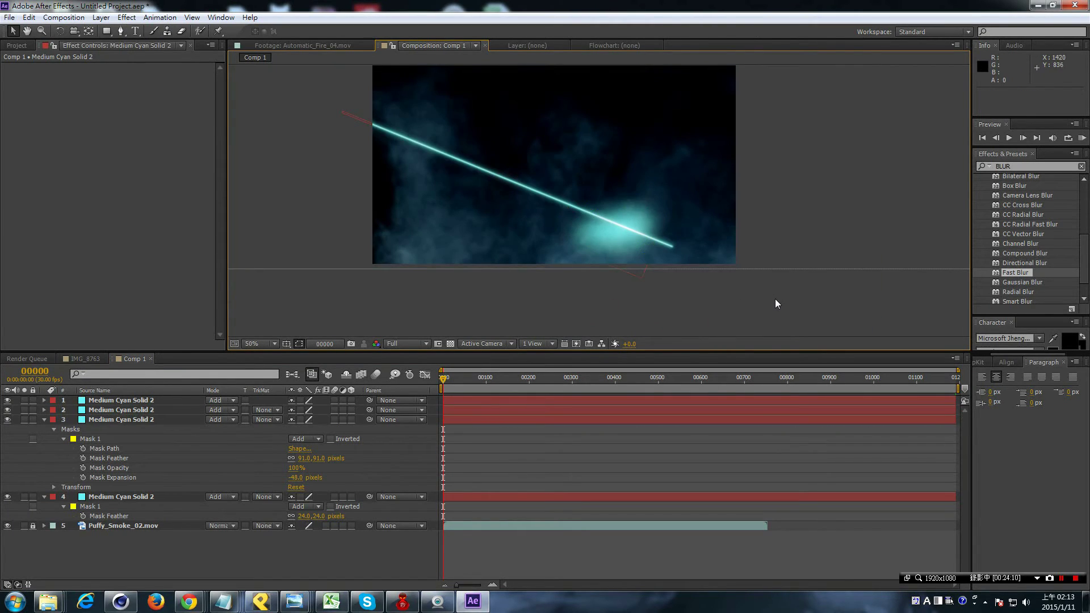
scroll(776, 301, "up", 2)
left_click(152, 420)
left_click(230, 420)
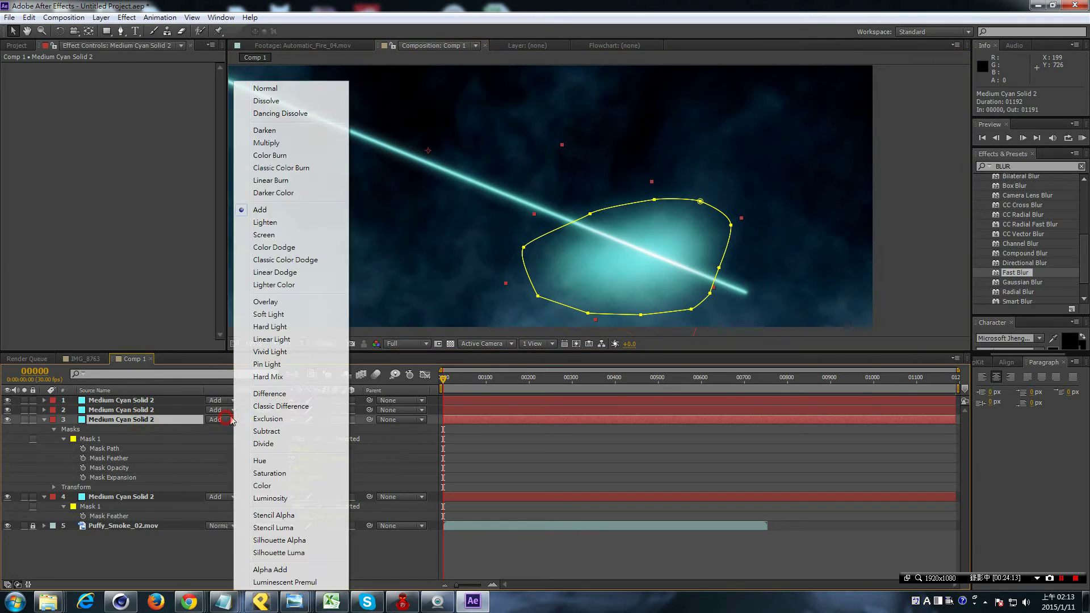
left_click(287, 222)
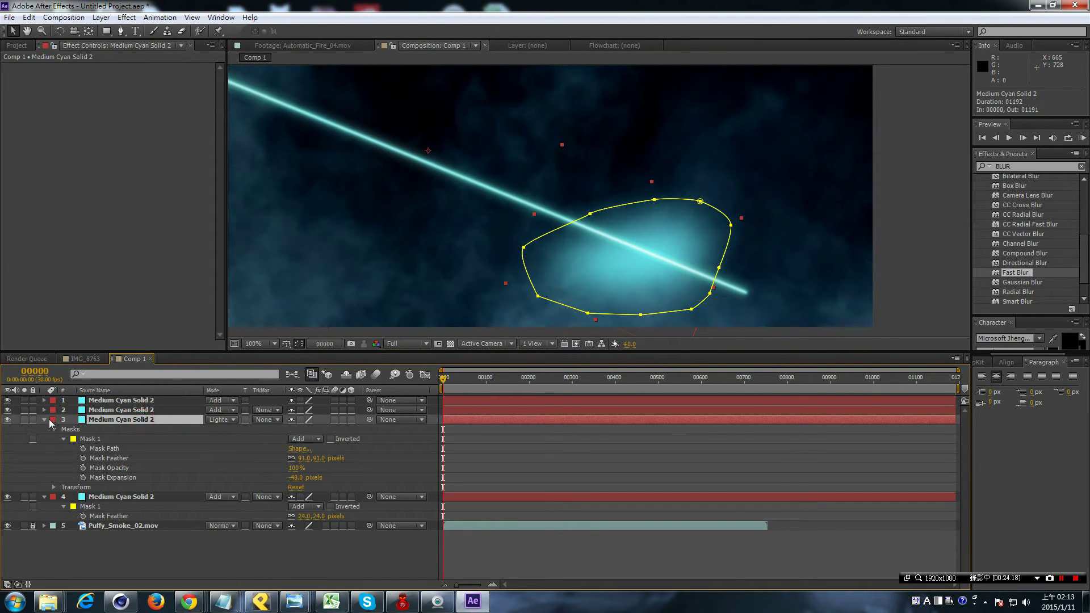
Step: Nudge the glow slightly up-right and set its blend mode back to Add
left_click_drag(630, 293, 638, 288)
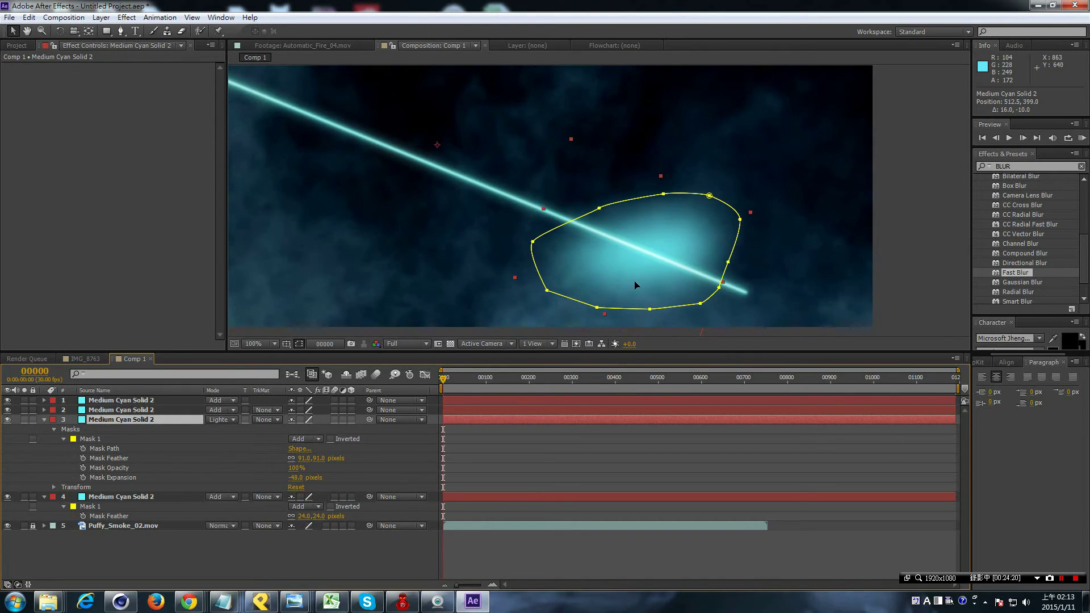
left_click(230, 421)
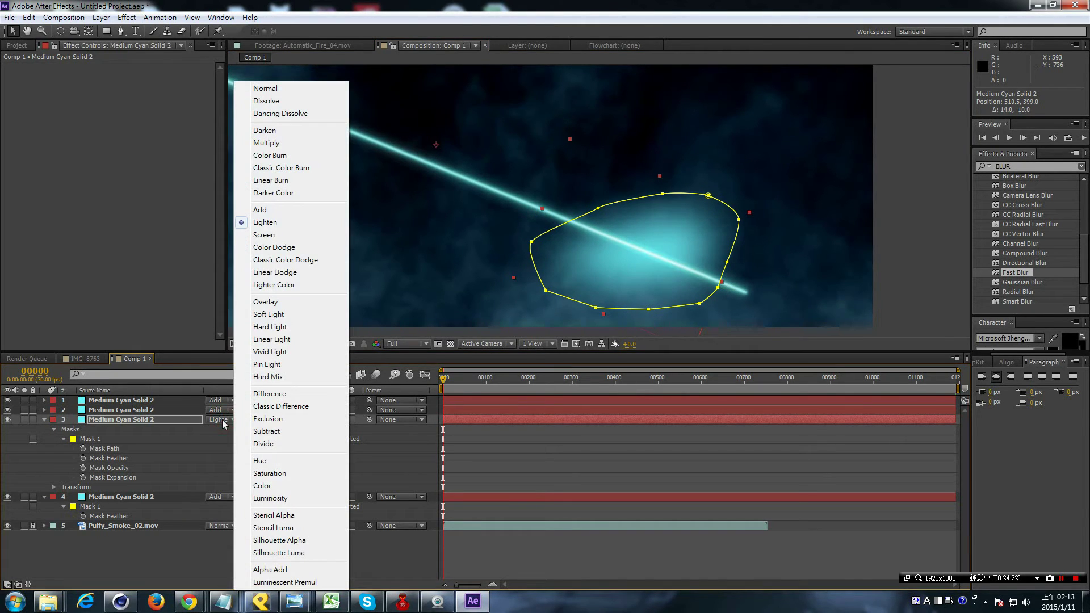
left_click(280, 210)
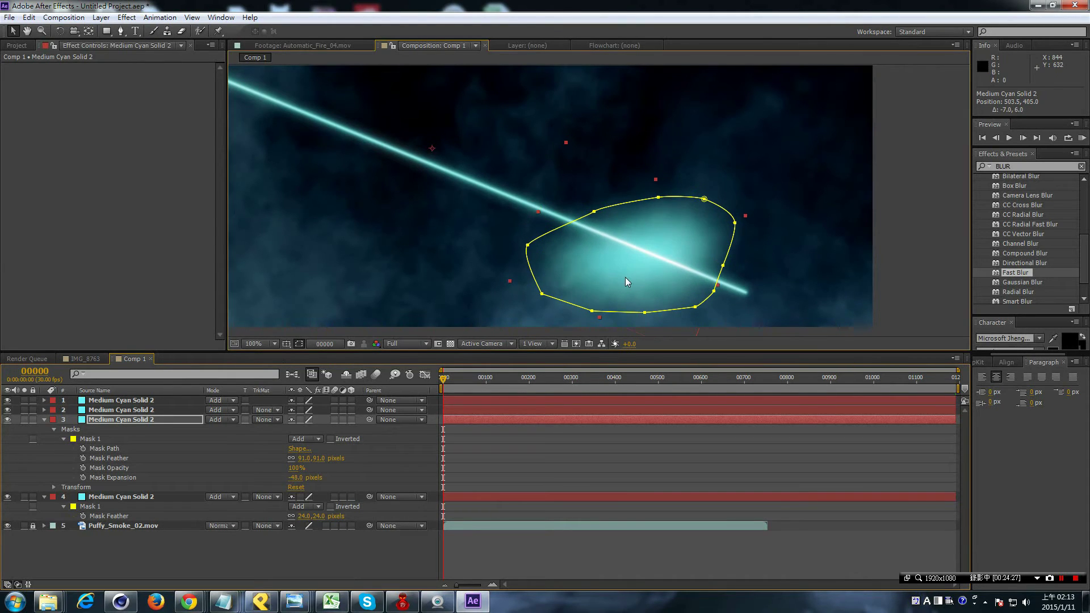
Step: Pan the composition and slightly reposition the glow around the beam end
scroll(626, 277, "down", 1)
scroll(627, 284, "up", 1)
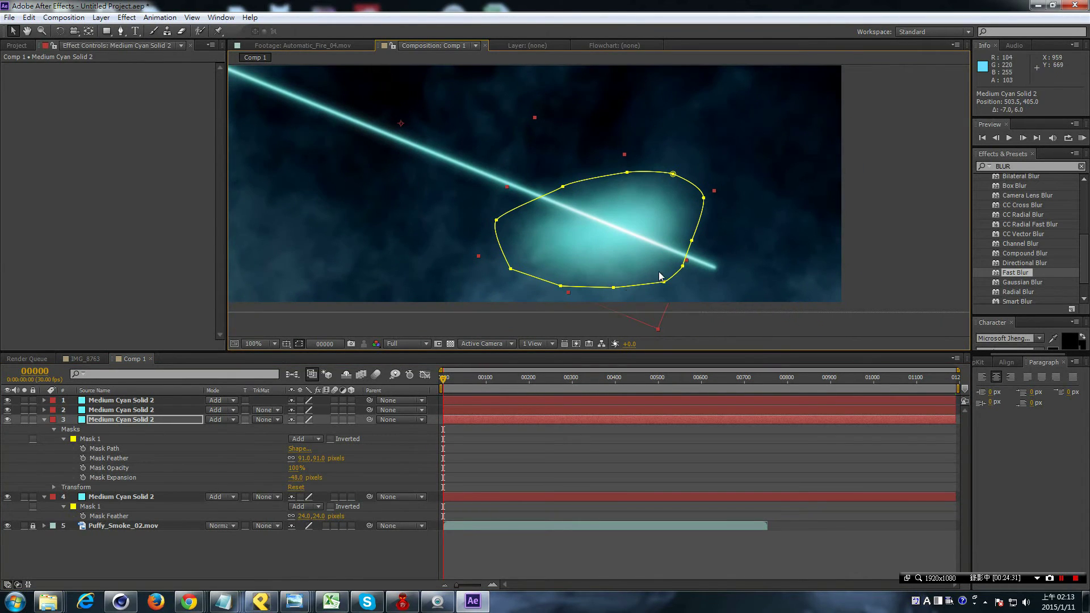
scroll(580, 238, "up", 1)
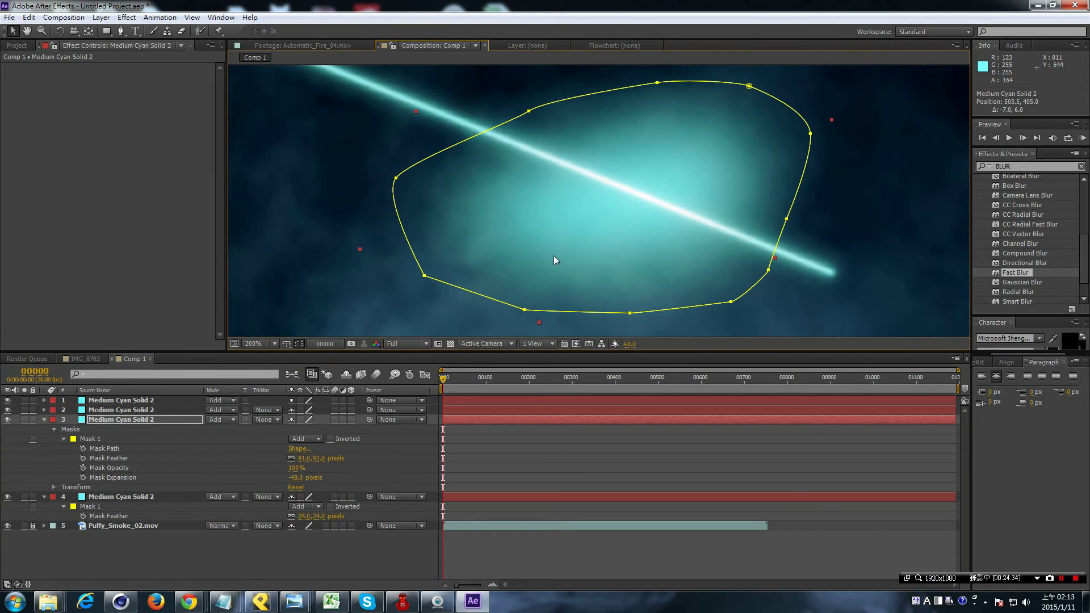
mouse_move(579, 236)
left_mouse_down()
mouse_move(755, 261)
mouse_move(767, 275)
left_mouse_up()
scroll(626, 278, "down", 1)
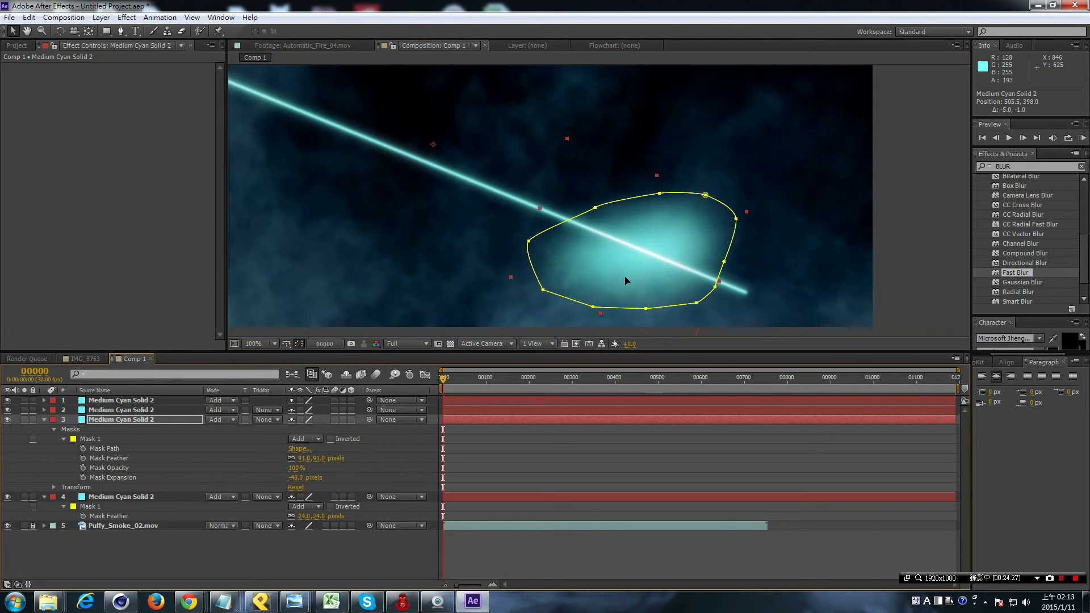
scroll(628, 279, "down", 1)
scroll(627, 289, "up", 1)
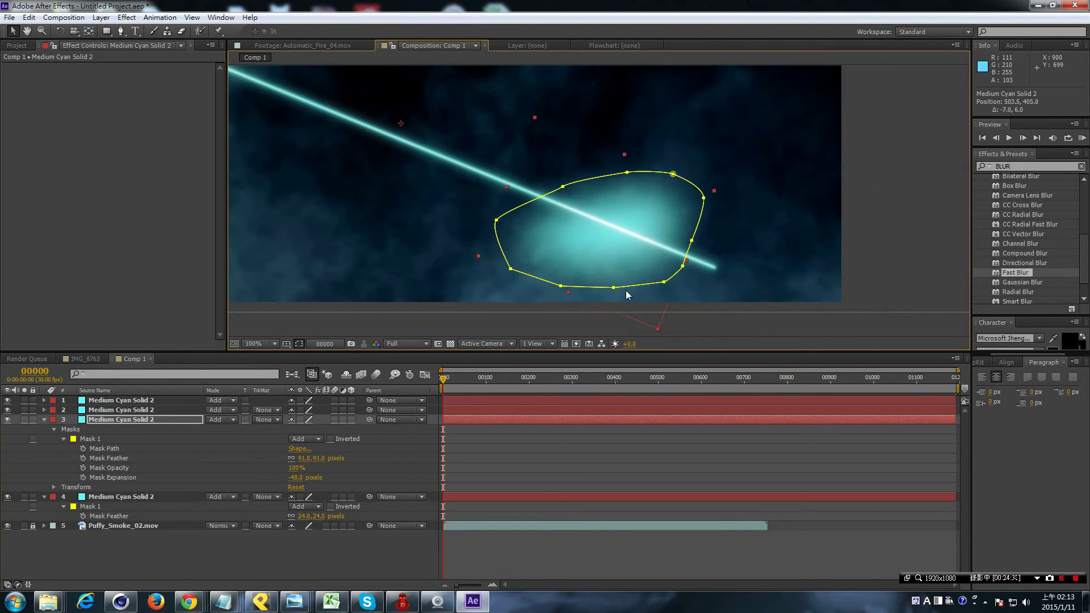
scroll(630, 267, "up", 1)
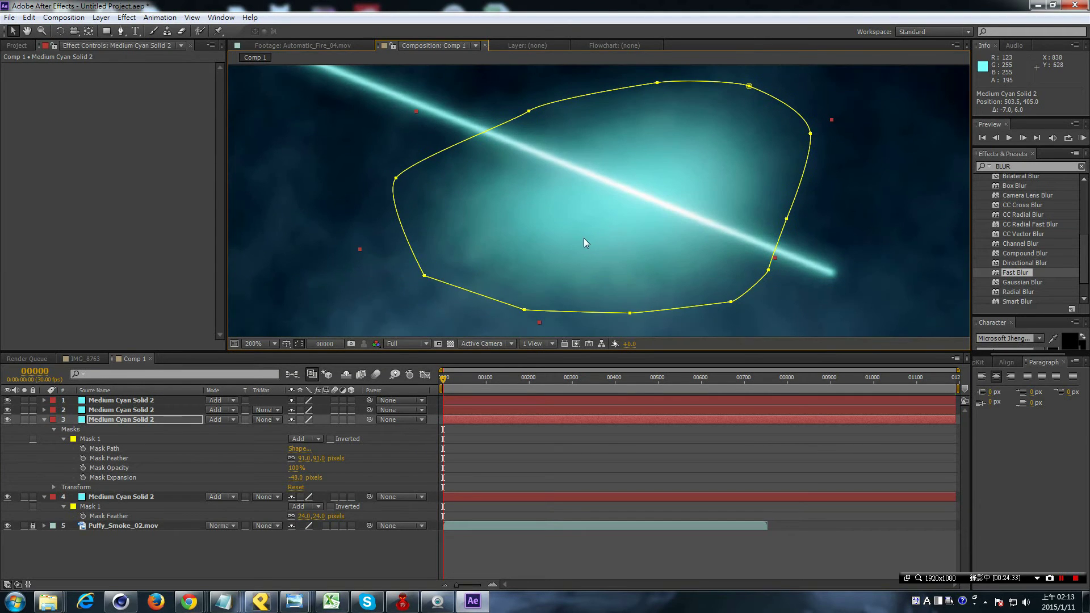
left_click_drag(577, 233, 574, 228)
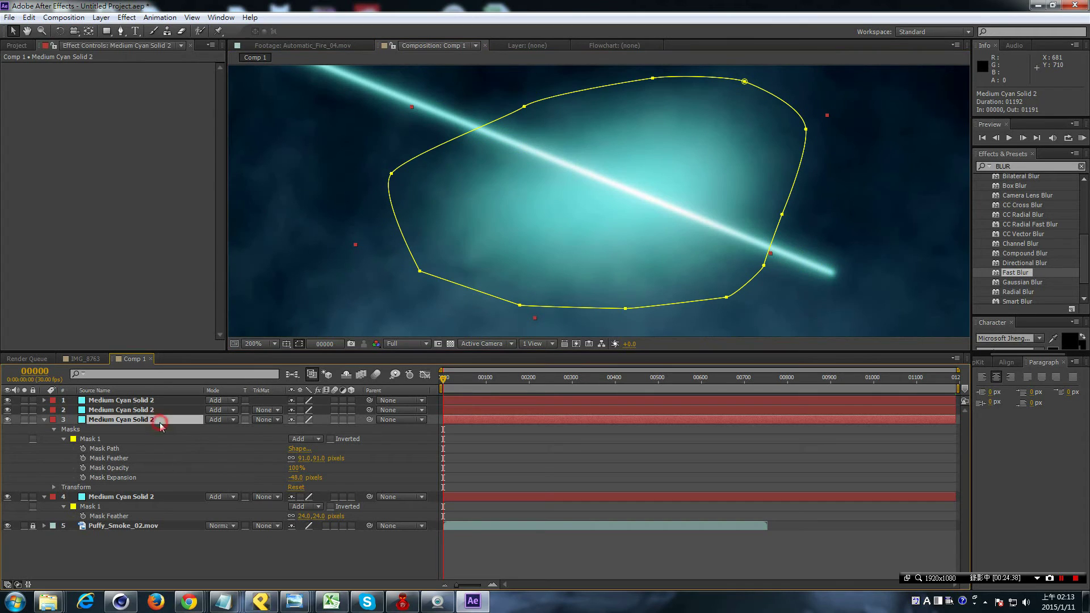
Step: Lower the wide glow layer's opacity to 50%
left_click(137, 421)
key("t")
left_click_drag(294, 429, 266, 429)
scroll(646, 216, "down", 4)
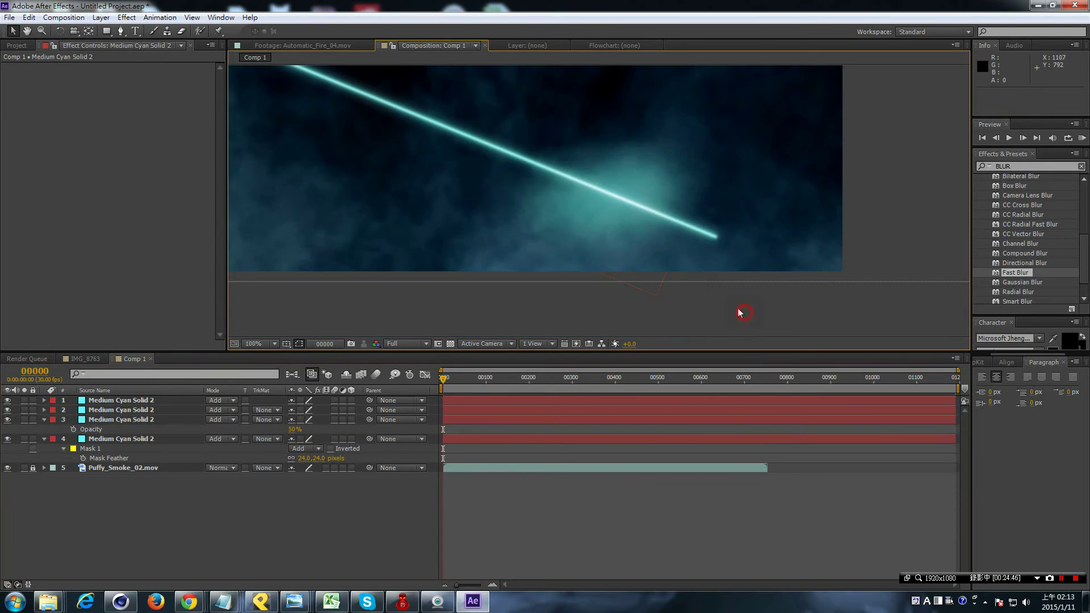
scroll(710, 328, "up", 2)
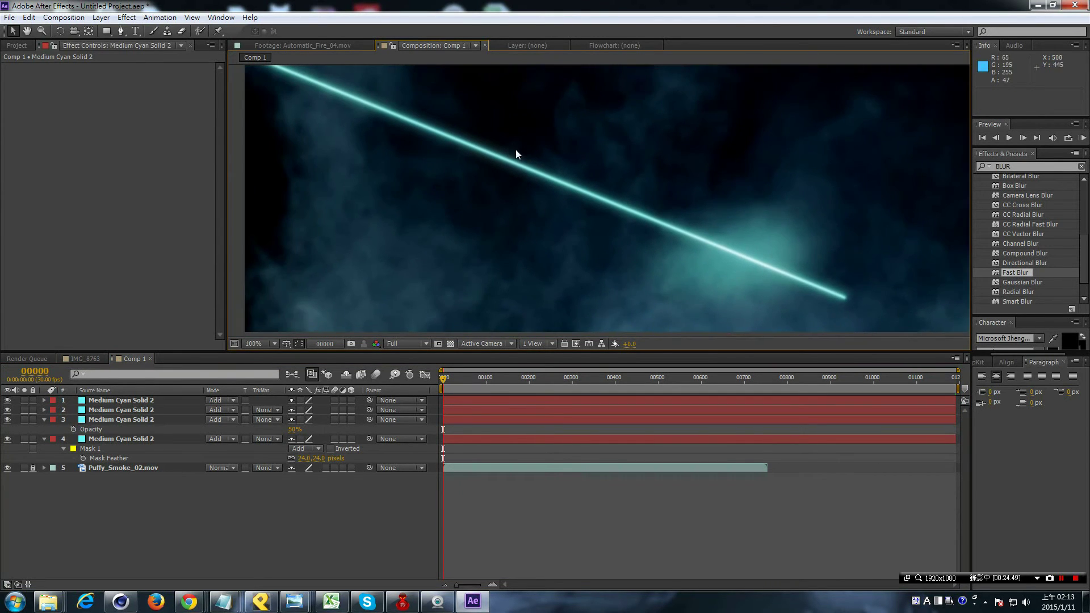
scroll(695, 271, "down", 3)
Step: Toggle the glow layer's visibility to compare, then duplicate the glow layer
left_click(7, 420)
left_click(7, 420)
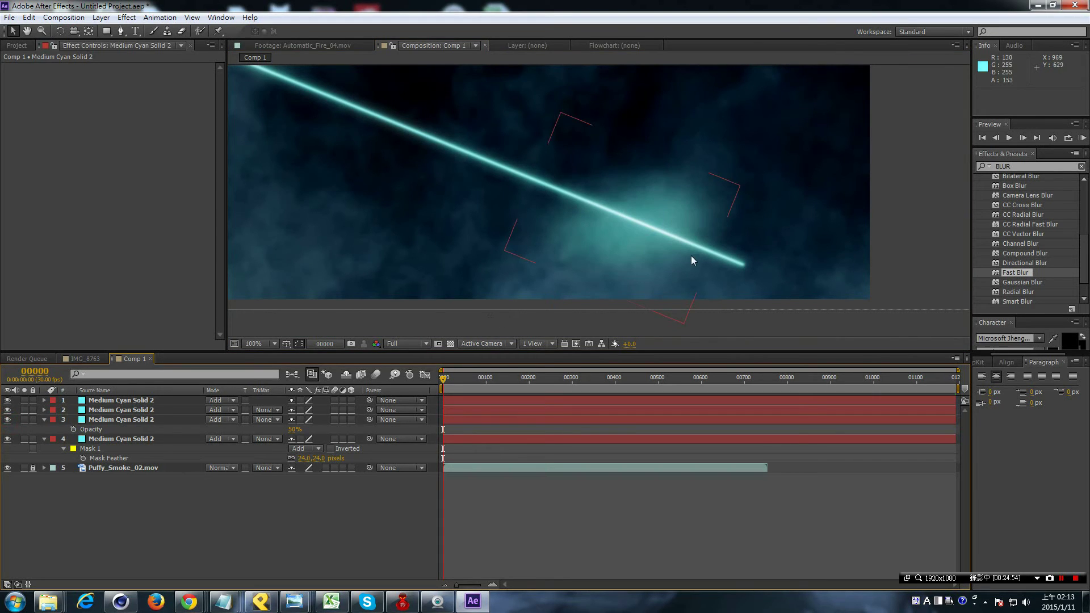
left_click(677, 267)
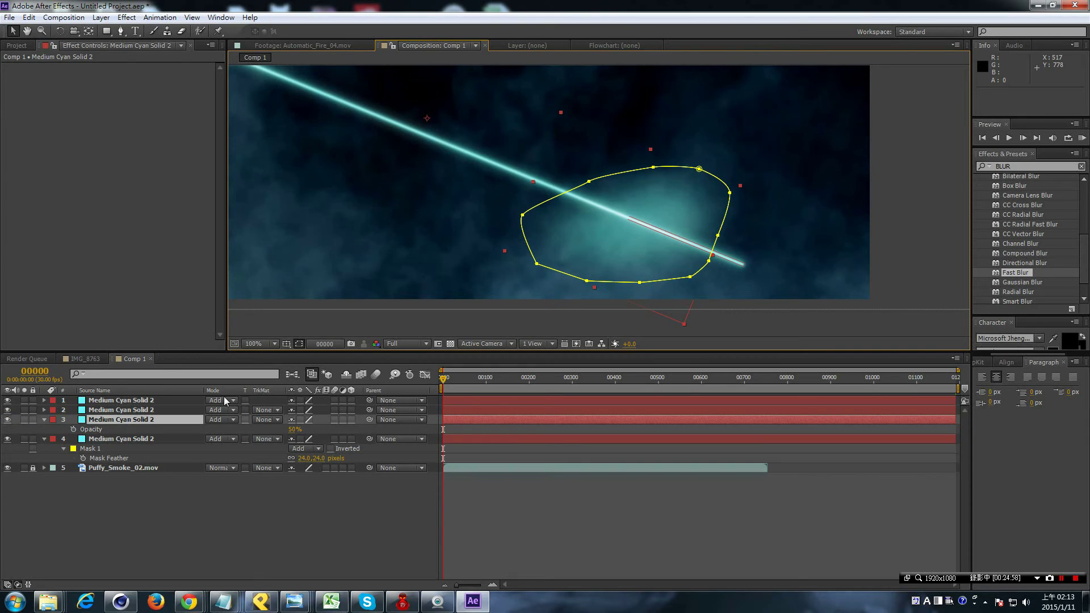
key("ctrl+d")
Step: Zoom in and pull the copy's upper mask points down onto the beam's end
key("period")
left_click(571, 156)
left_click_drag(572, 156, 543, 159)
left_click_drag(693, 115, 633, 175)
mouse_move(785, 119)
left_mouse_down()
mouse_move(711, 194)
mouse_move(714, 211)
left_mouse_up()
left_click_drag(657, 172, 664, 186)
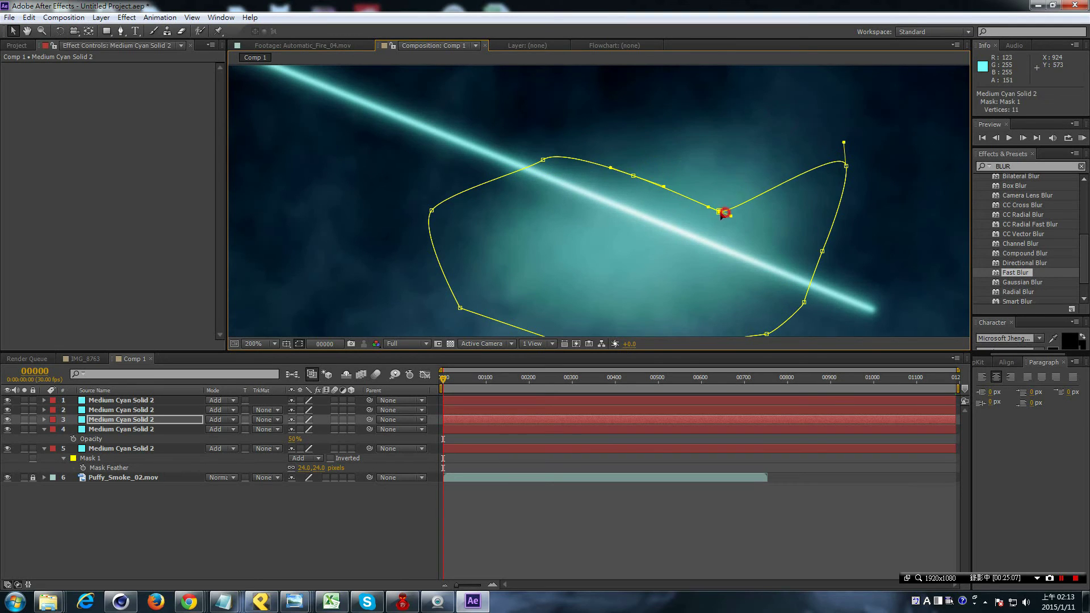
left_click_drag(847, 166, 816, 252)
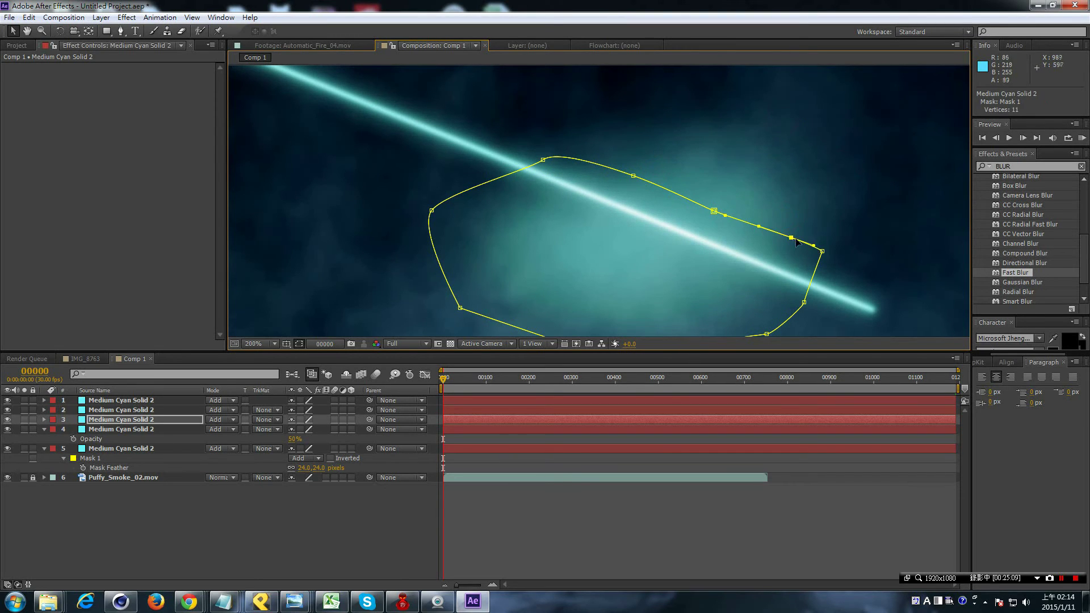
key("ctrl+z")
key("ctrl+z")
key("ctrl+z")
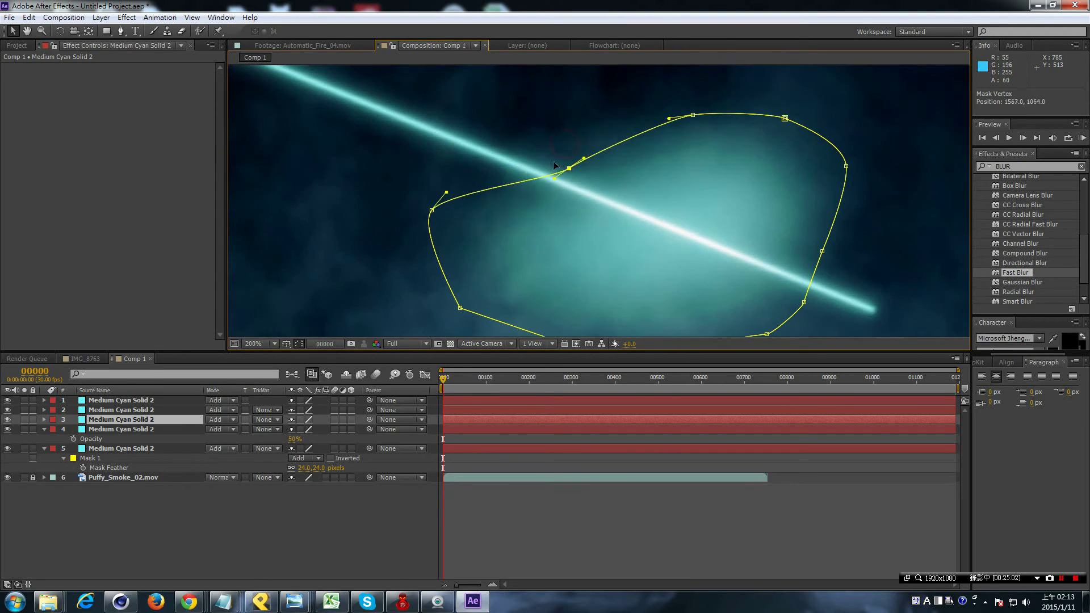
key("ctrl+z")
key("ctrl+z")
left_click_drag(693, 115, 633, 176)
left_click_drag(785, 118, 719, 211)
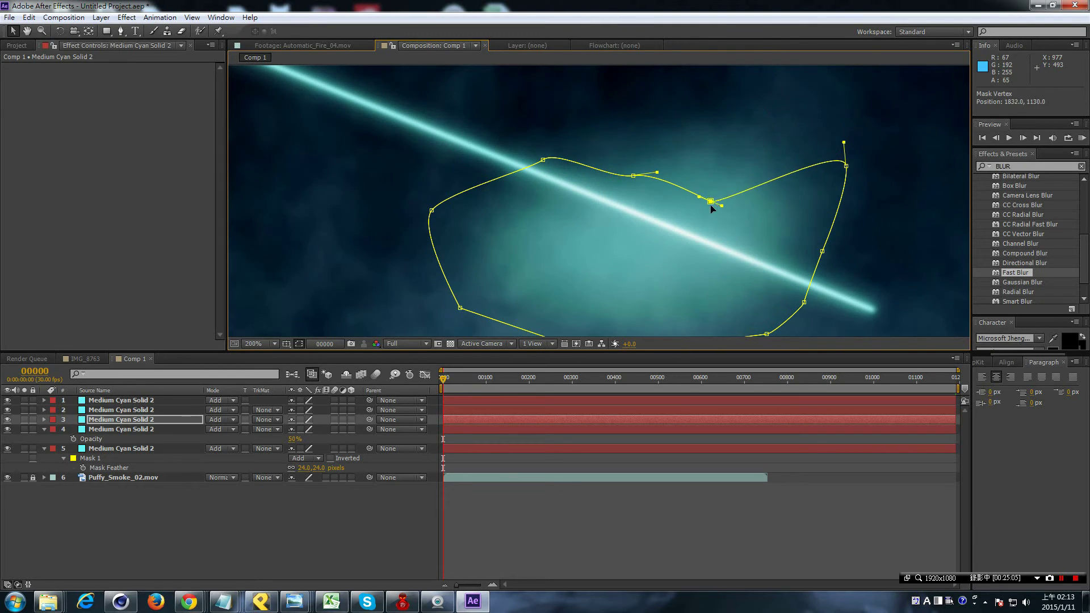
left_click_drag(656, 170, 664, 185)
mouse_move(847, 166)
left_mouse_down()
mouse_move(790, 237)
mouse_move(777, 235)
mouse_move(806, 268)
left_mouse_up()
Step: Pull the lower and left mask points up into a narrow oval along the beam
left_click(803, 300)
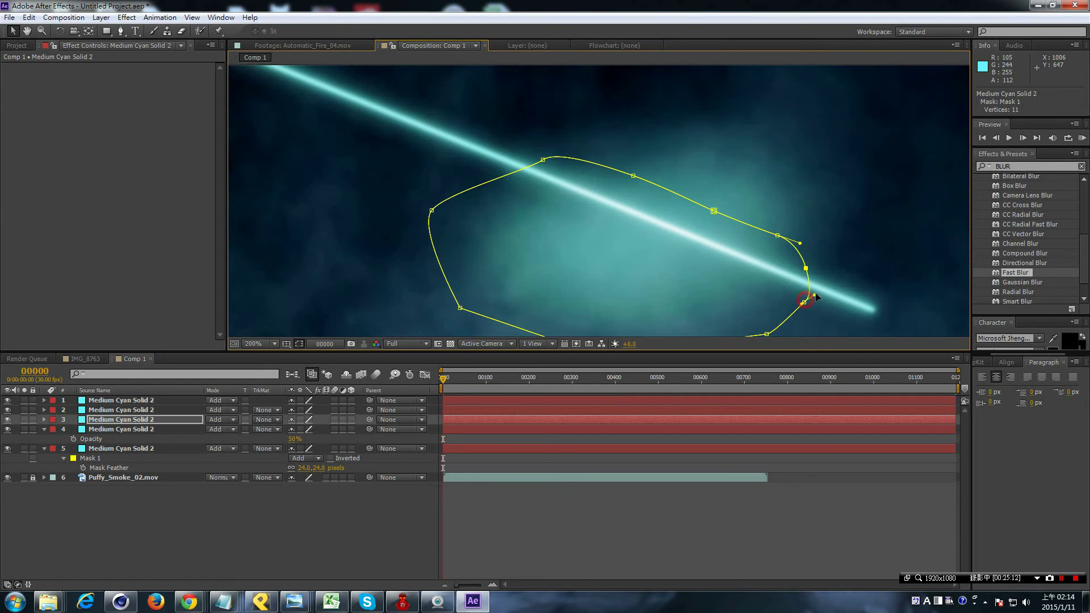
left_click_drag(742, 295, 714, 254)
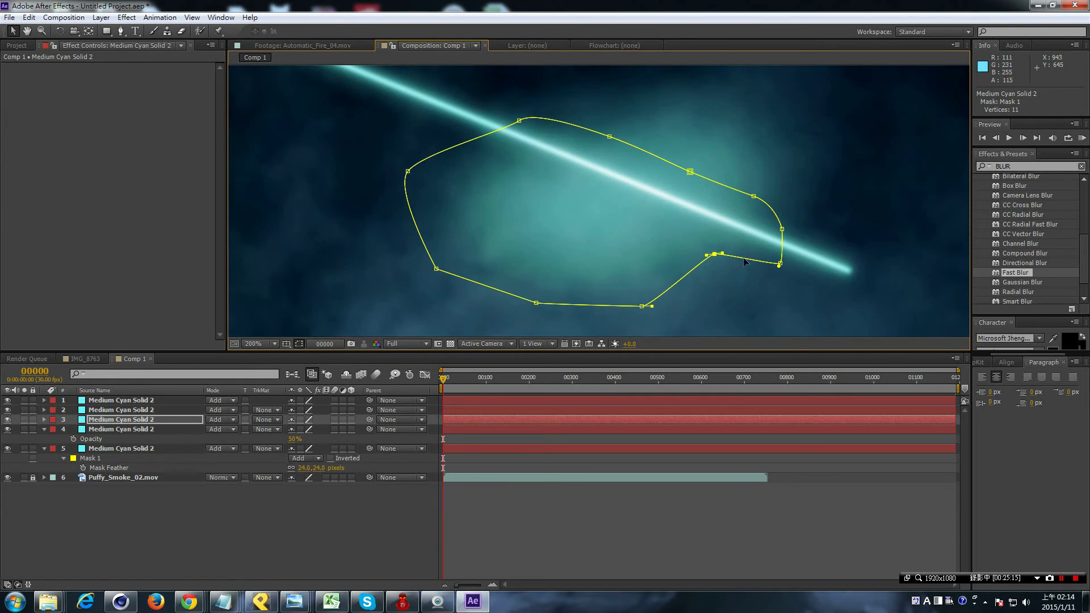
left_click_drag(642, 306, 614, 234)
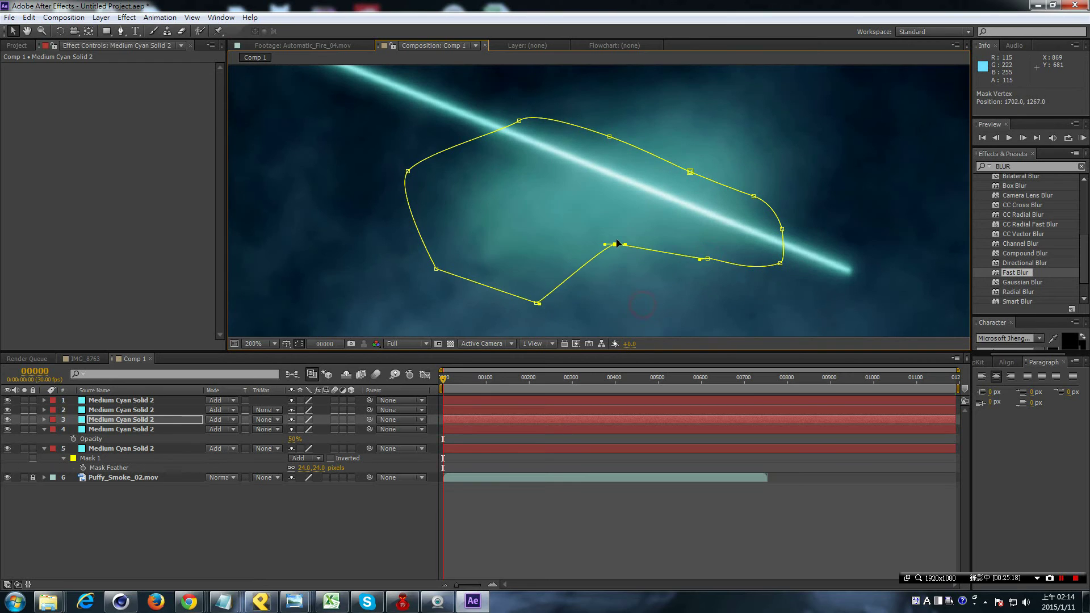
left_click_drag(536, 303, 537, 211)
left_click_drag(536, 302, 538, 208)
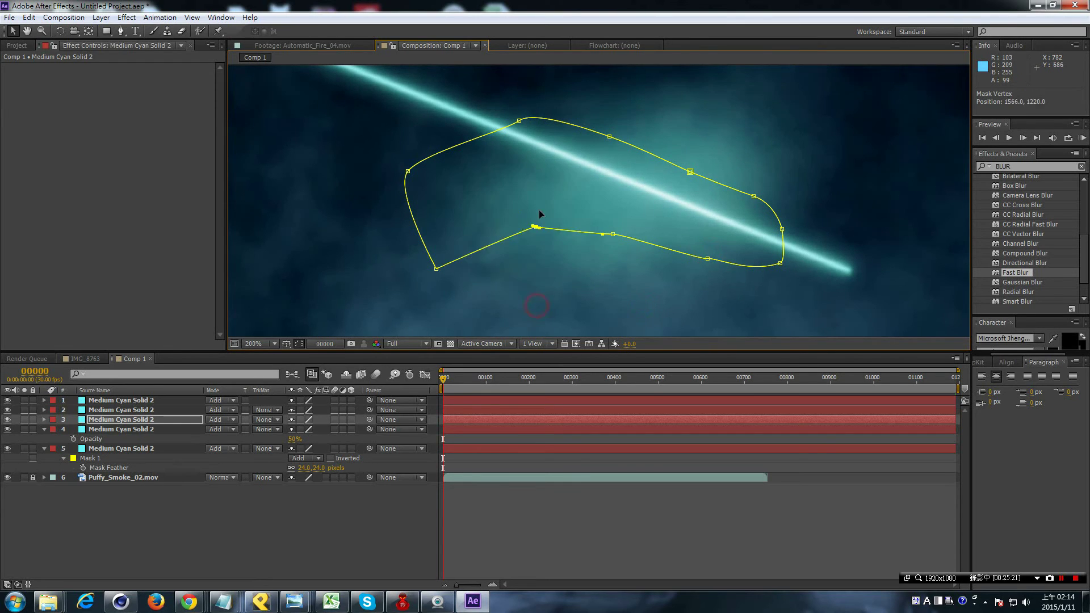
left_click_drag(436, 268, 497, 190)
mouse_move(407, 177)
left_mouse_down()
mouse_move(459, 142)
mouse_move(476, 174)
left_mouse_up()
left_click_drag(521, 121, 489, 111)
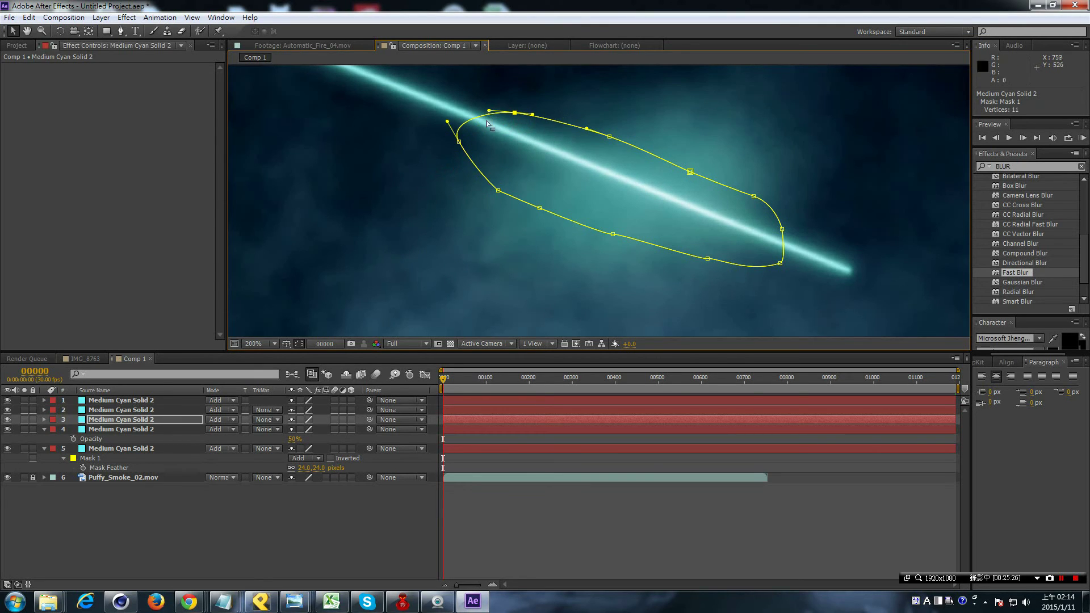
scroll(609, 139, "down", 2)
left_click(869, 308)
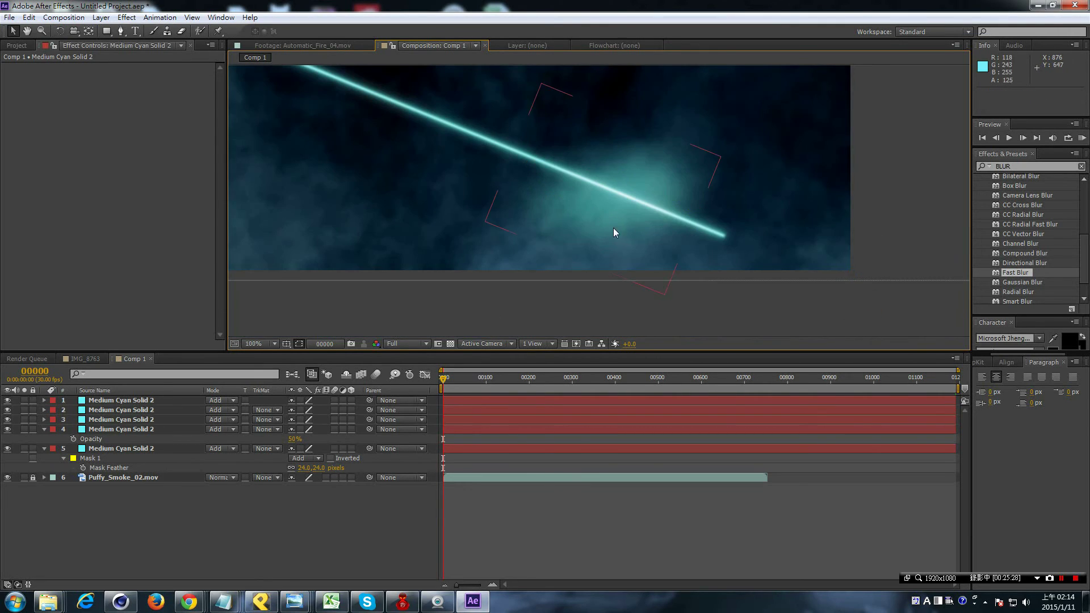
Step: Raise layer 3's opacity to 100%
left_click(157, 431)
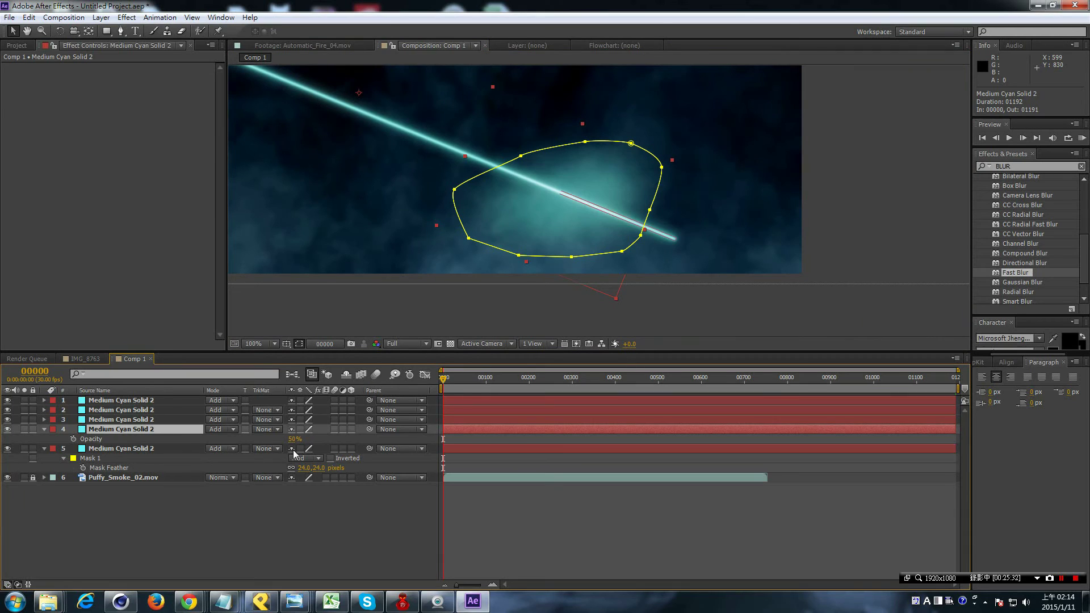
left_click(156, 448)
left_click(137, 420)
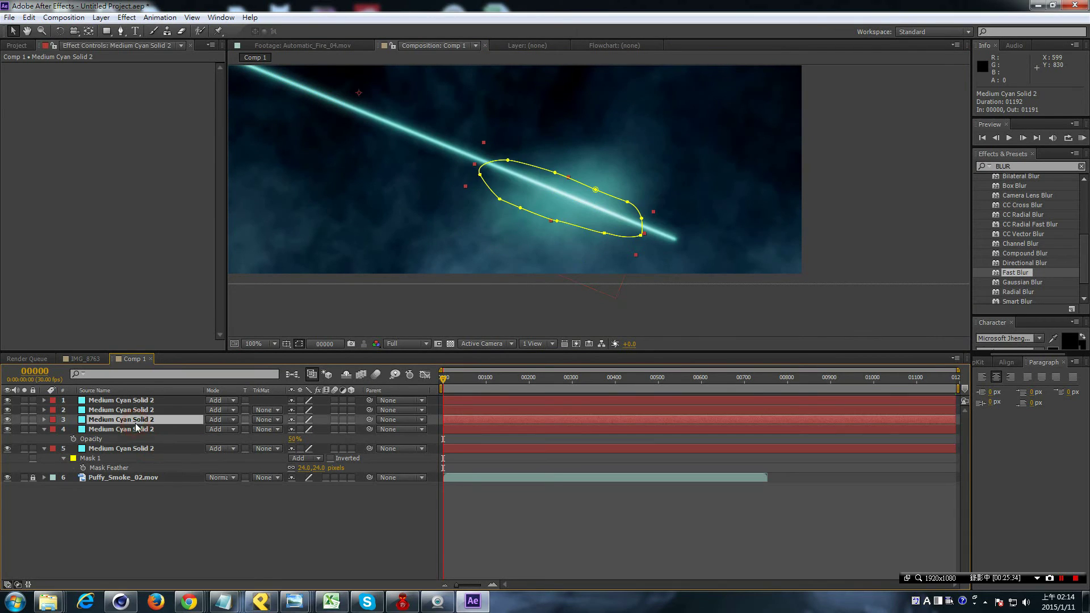
key("t")
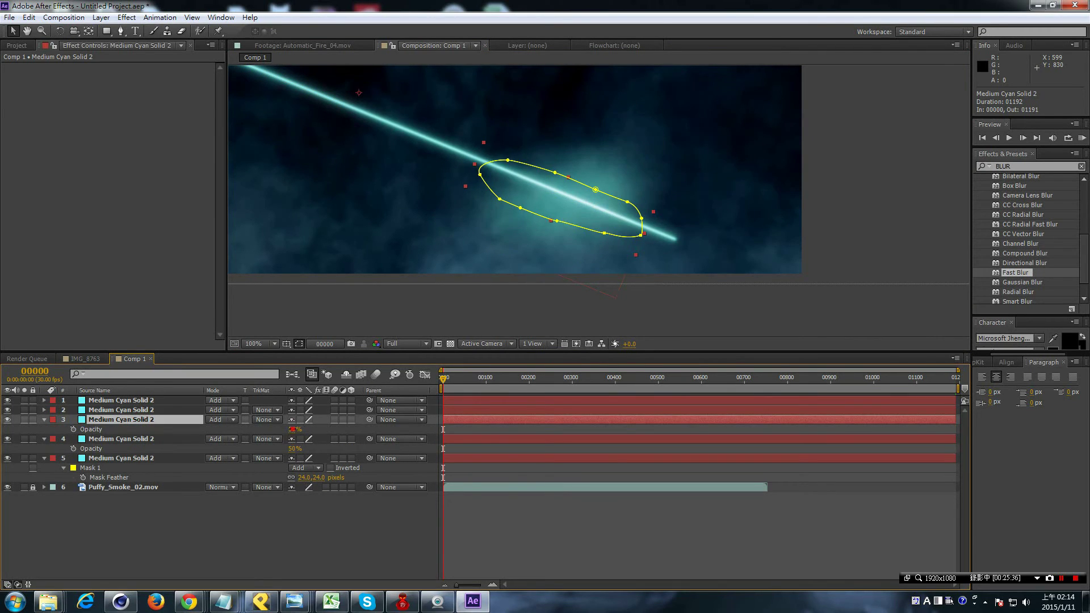
left_click_drag(292, 430, 318, 430)
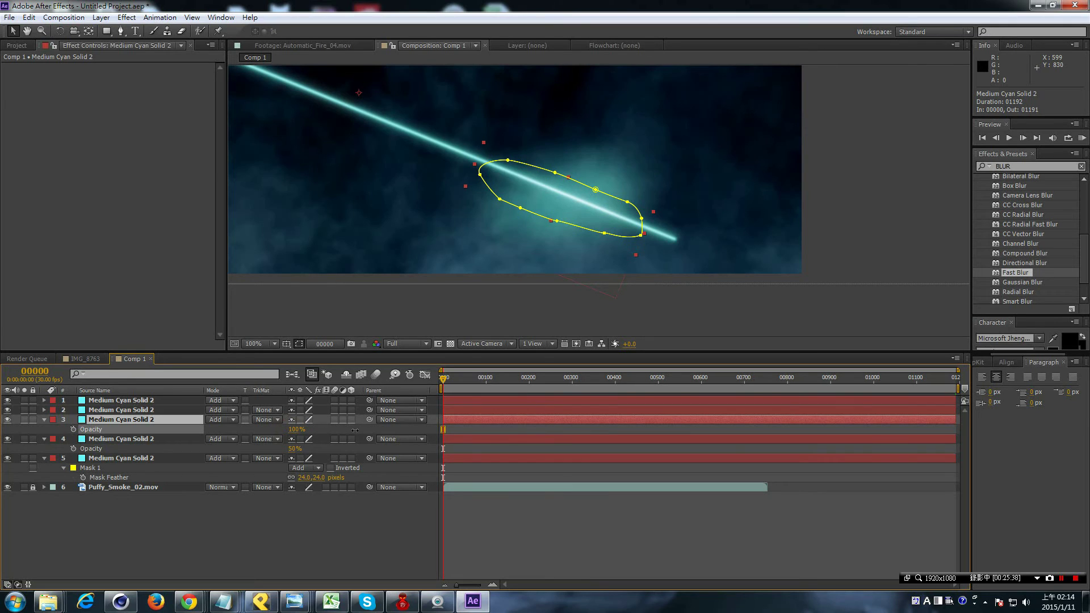
key("Return")
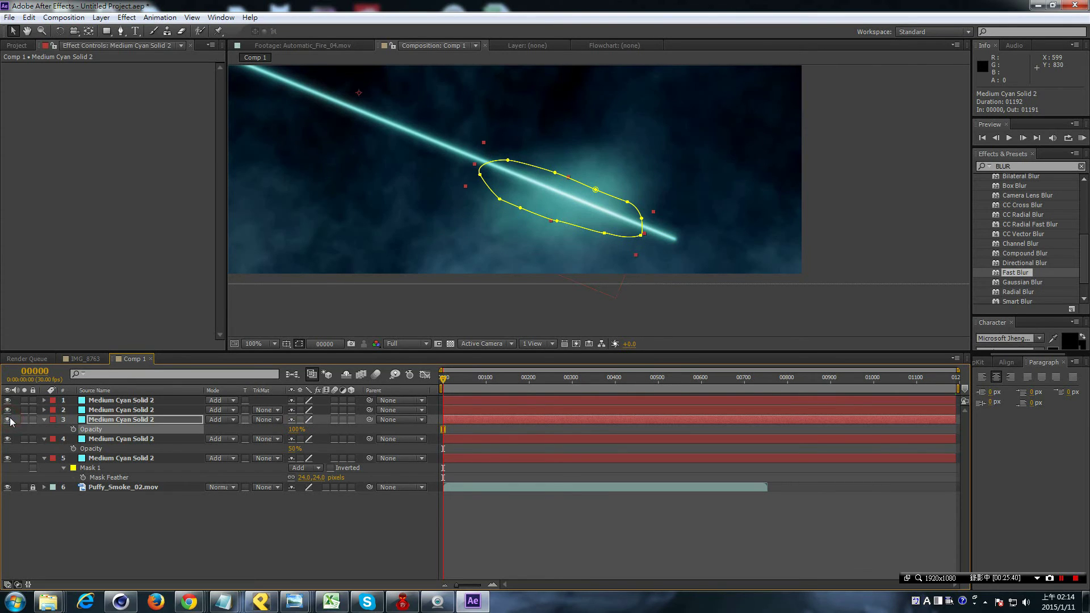
left_click(44, 419)
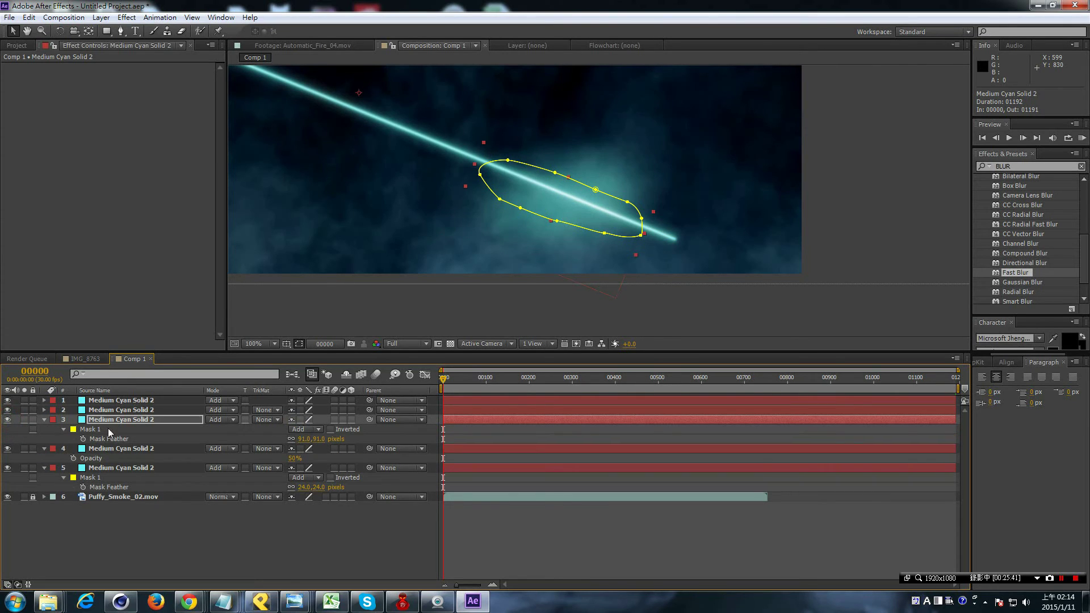
key("t")
left_click(293, 429)
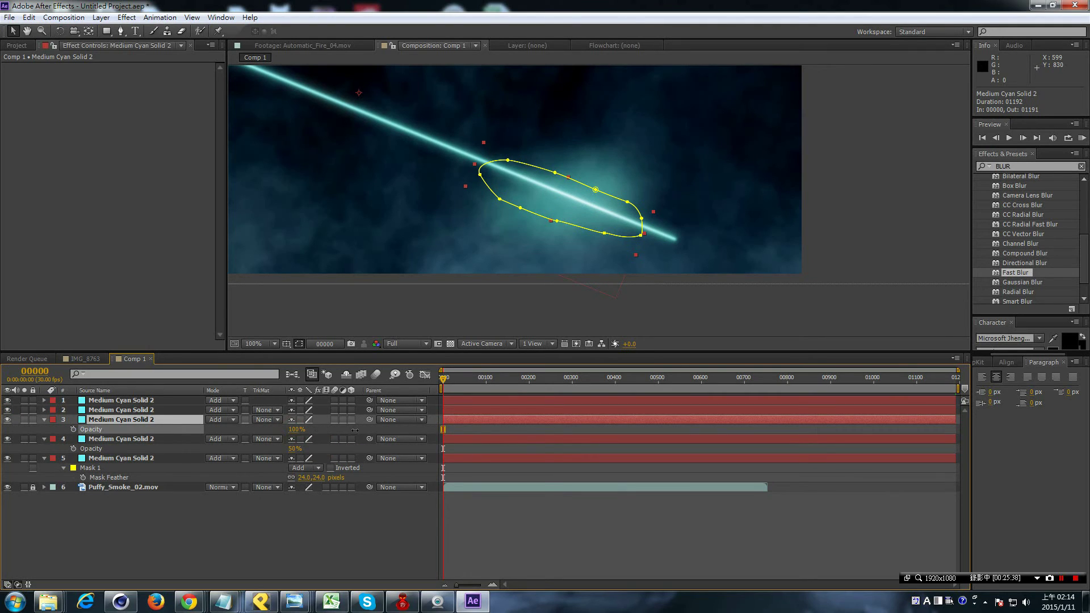
key("Return")
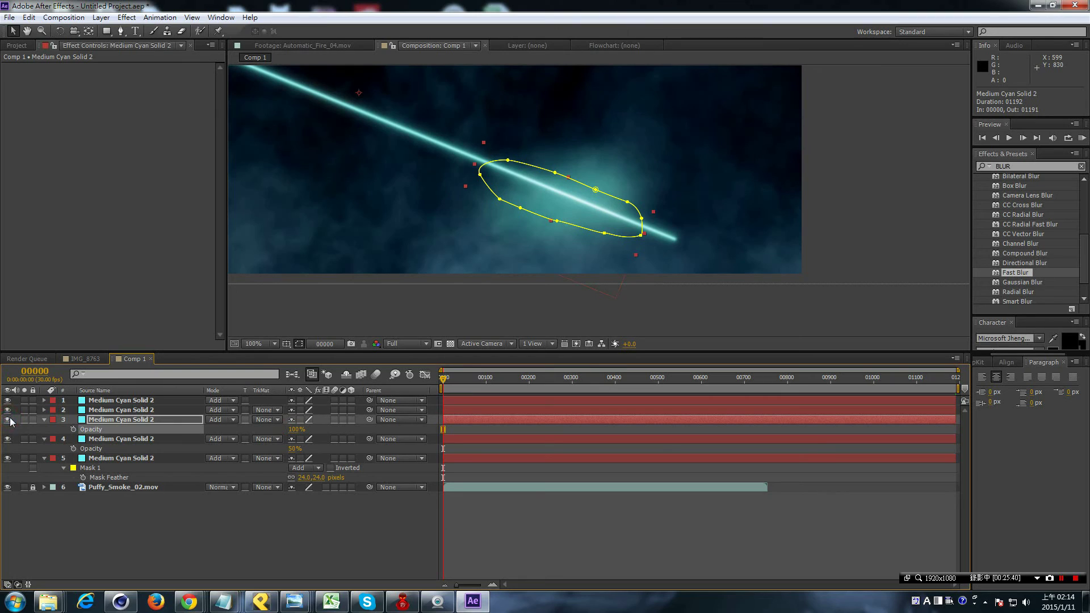
Step: Set layer 3's mask feather to 0 and expansion to -136 pixels
key("f")
left_click_drag(319, 439, 254, 442)
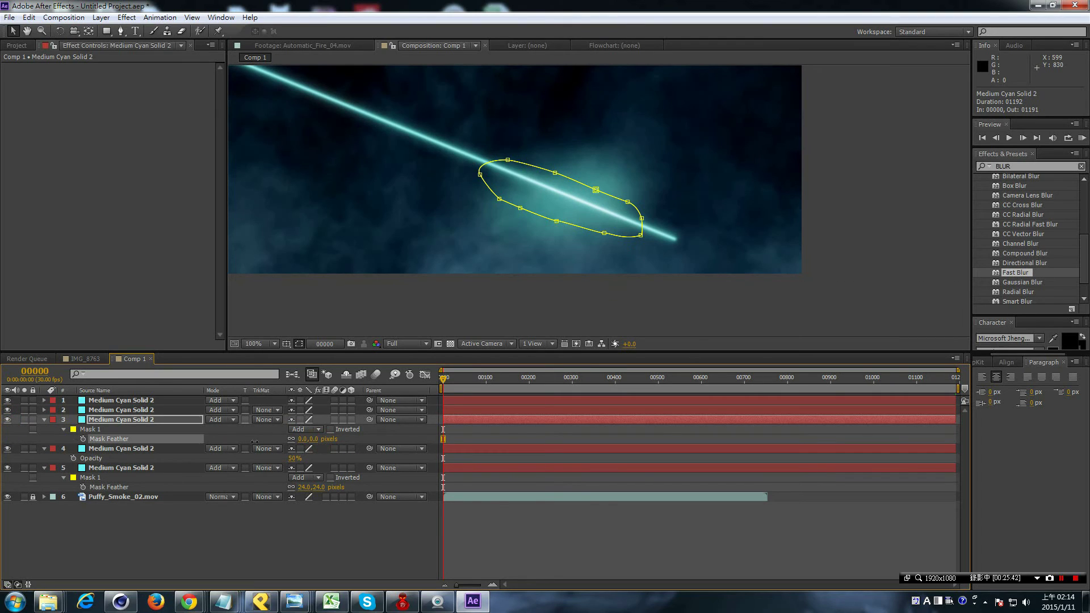
left_click(65, 430)
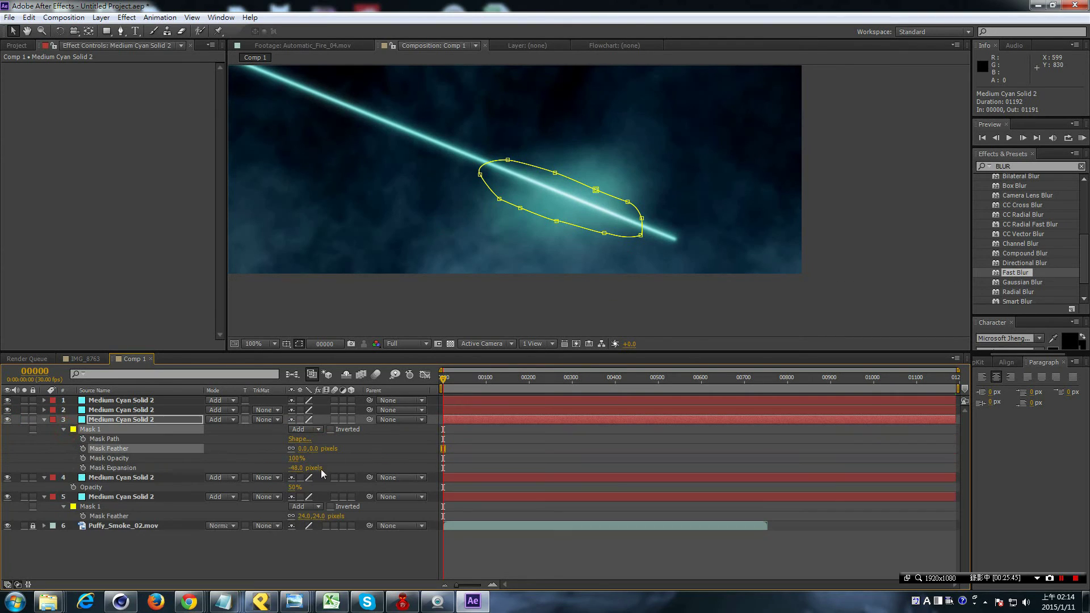
left_click_drag(300, 469, 265, 468)
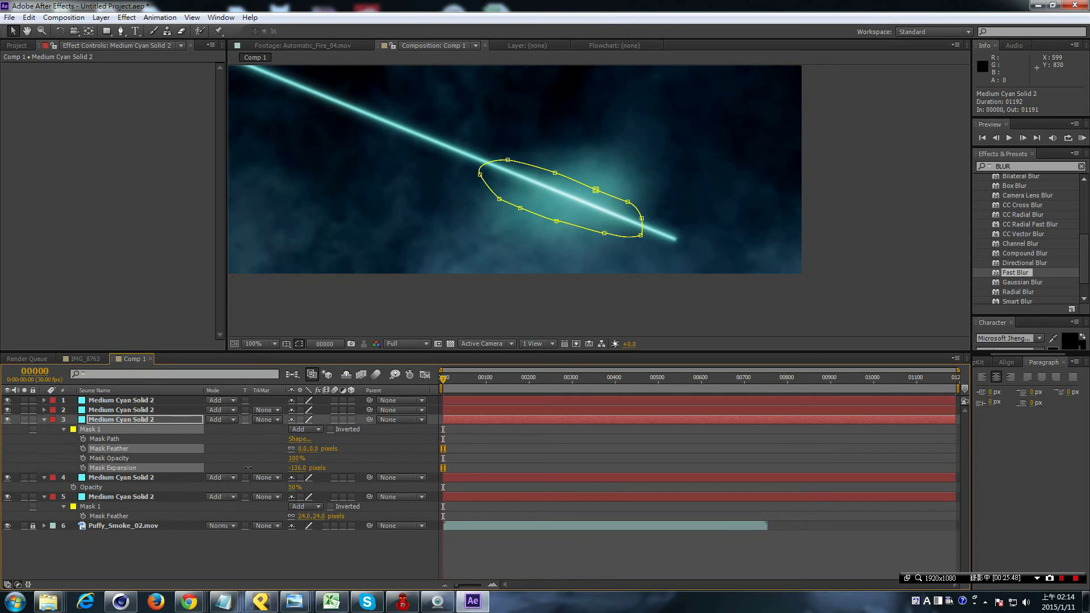
Step: Set layer 3's mask expansion to -16 px, raise two top vertices, and feather 28 px
left_click_drag(228, 469, 322, 473)
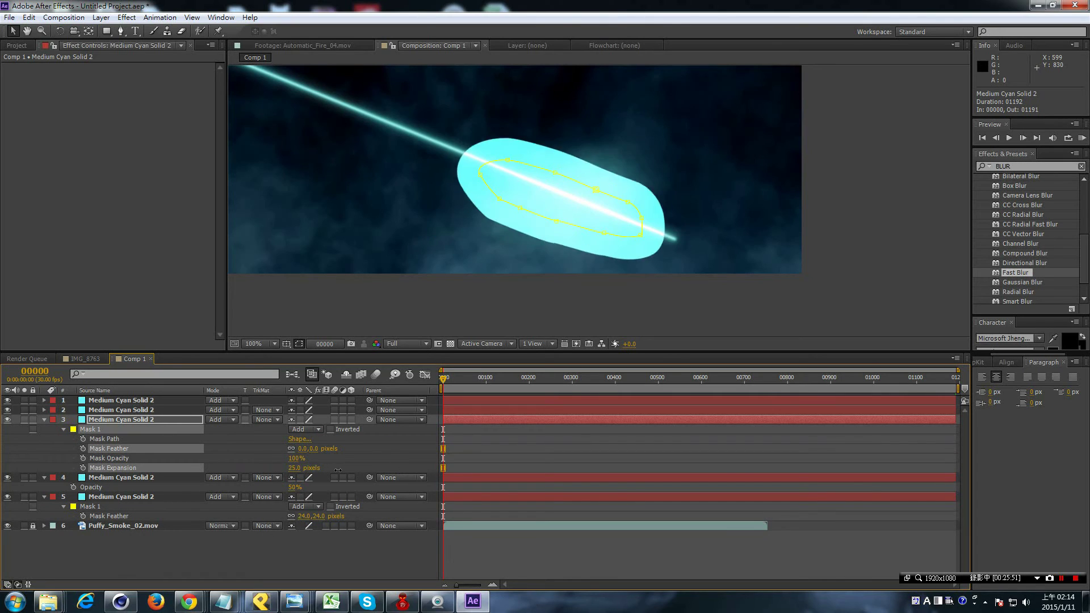
key("period")
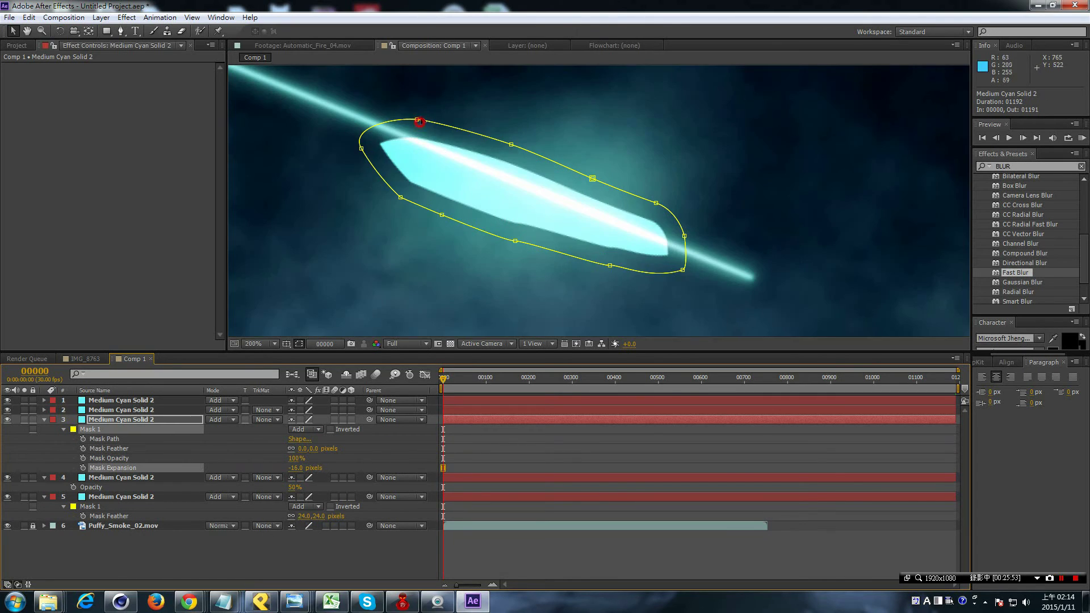
left_click_drag(420, 115, 421, 108)
left_click_drag(518, 147, 518, 142)
key("f")
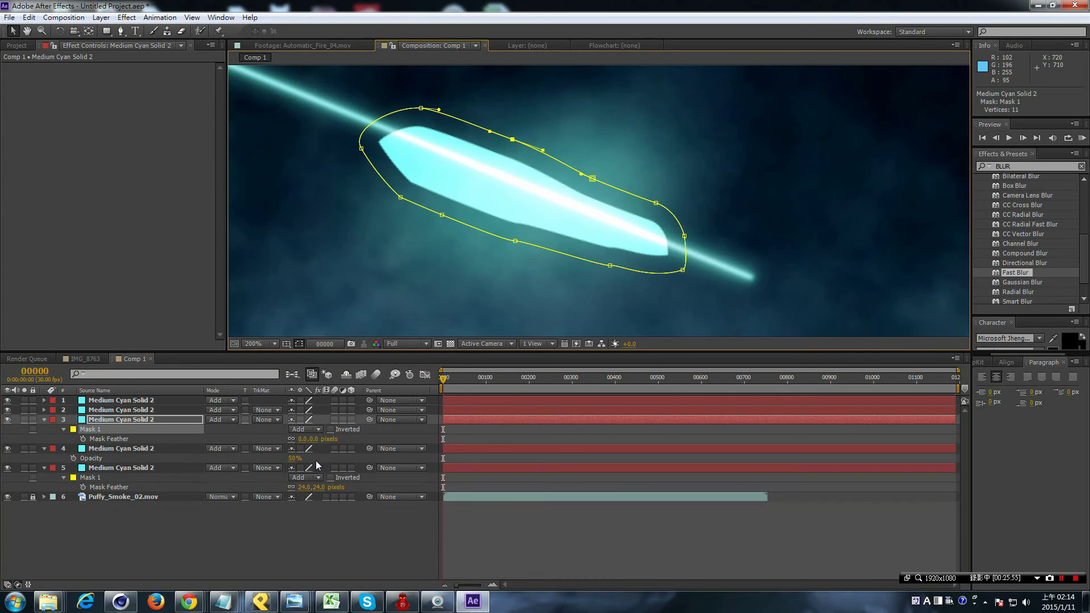
left_click_drag(314, 439, 343, 439)
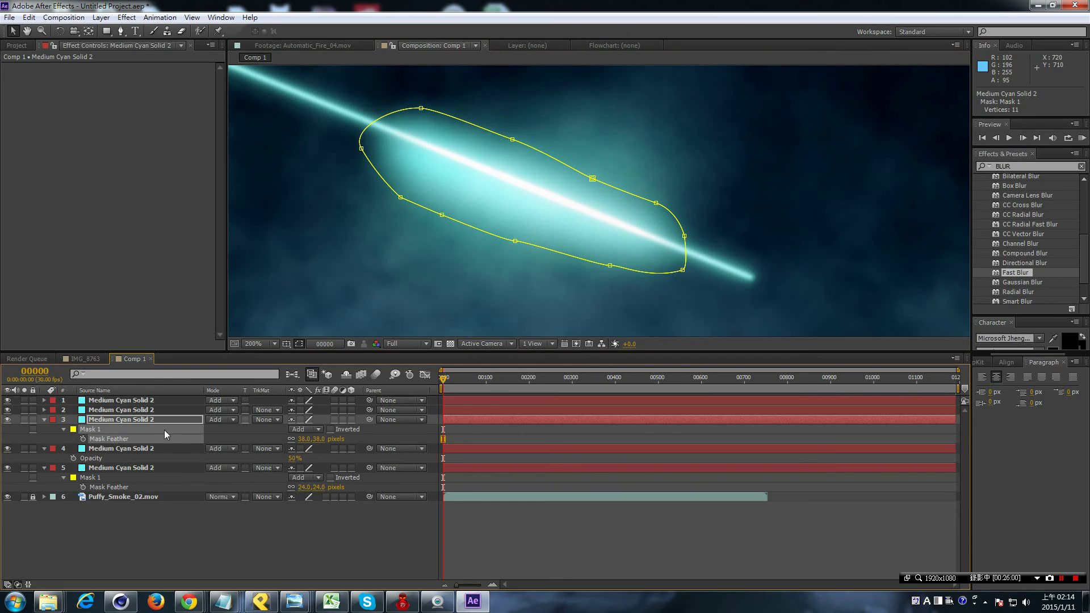
Step: Lower layer 3's opacity to about 76% and flatten the mask's lower edge
left_click(142, 420)
key("t")
left_click_drag(298, 429, 282, 429)
left_click_drag(402, 198, 410, 188)
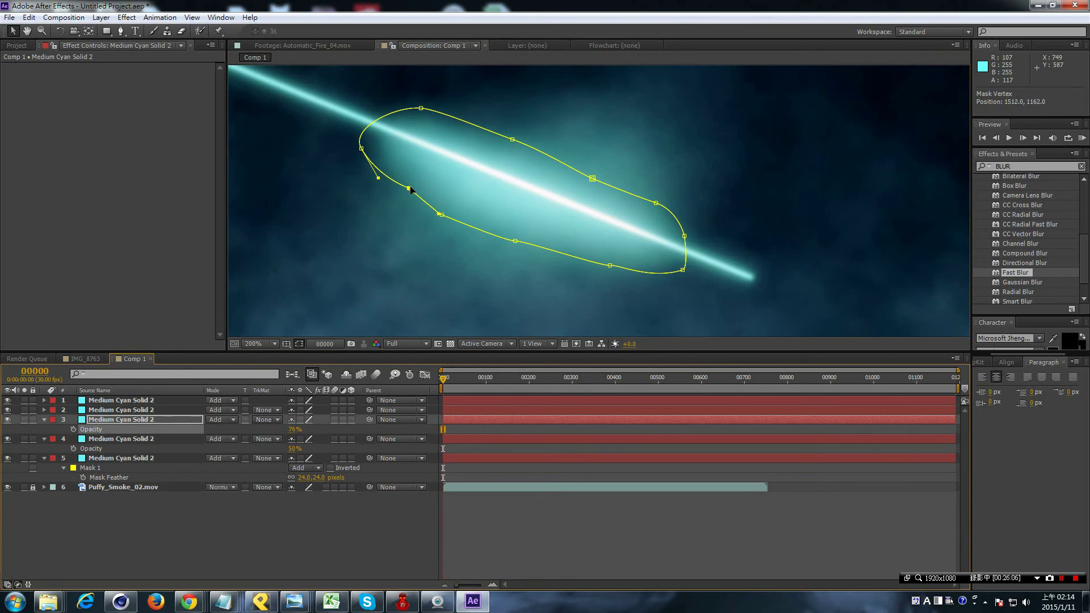
left_click_drag(515, 241, 518, 235)
left_click_drag(443, 214, 448, 205)
scroll(798, 296, "down", 1)
scroll(757, 282, "down", 1)
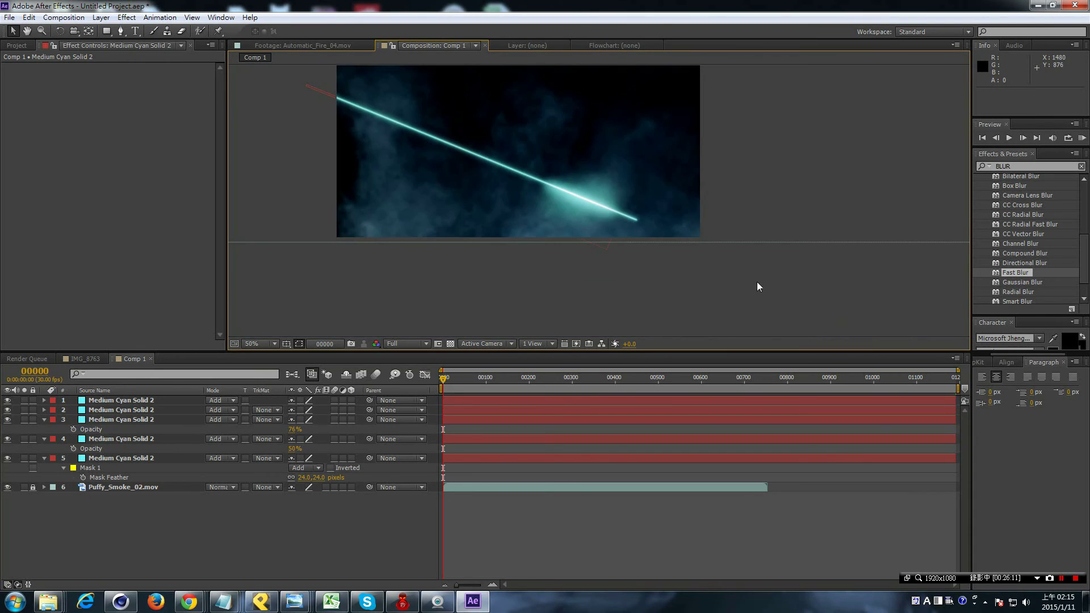
scroll(690, 278, "up", 2)
left_click(642, 259)
Step: Round off the mask's tip end, adjust a curve, and preview the glow
left_click(684, 269)
mouse_move(685, 269)
left_mouse_down()
mouse_move(707, 272)
mouse_move(657, 268)
left_mouse_up()
scroll(633, 264, "up", 1)
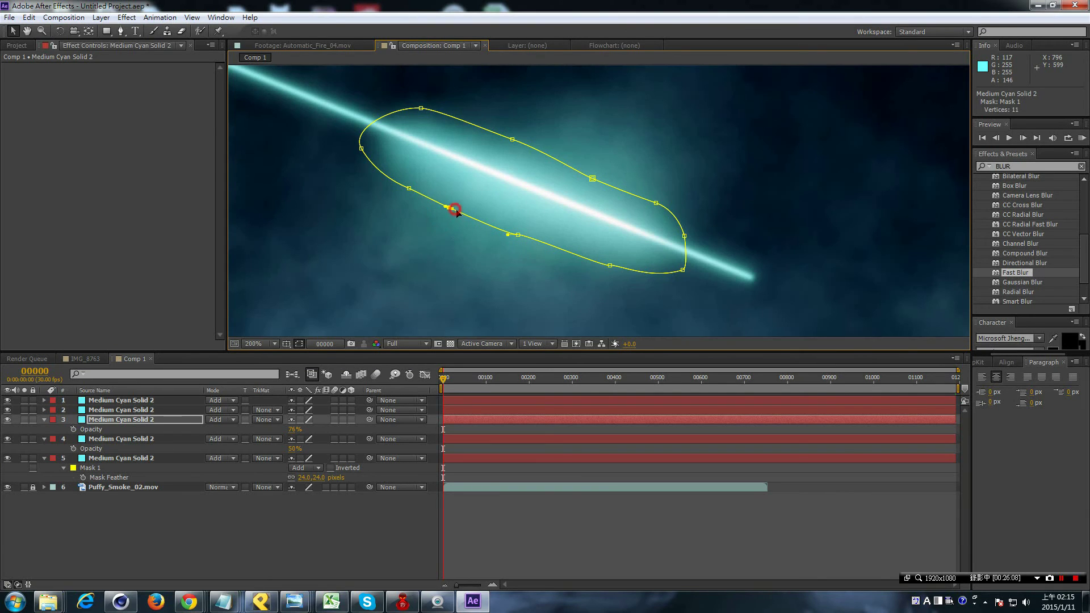
left_click_drag(472, 217, 455, 202)
scroll(832, 312, "down", 2)
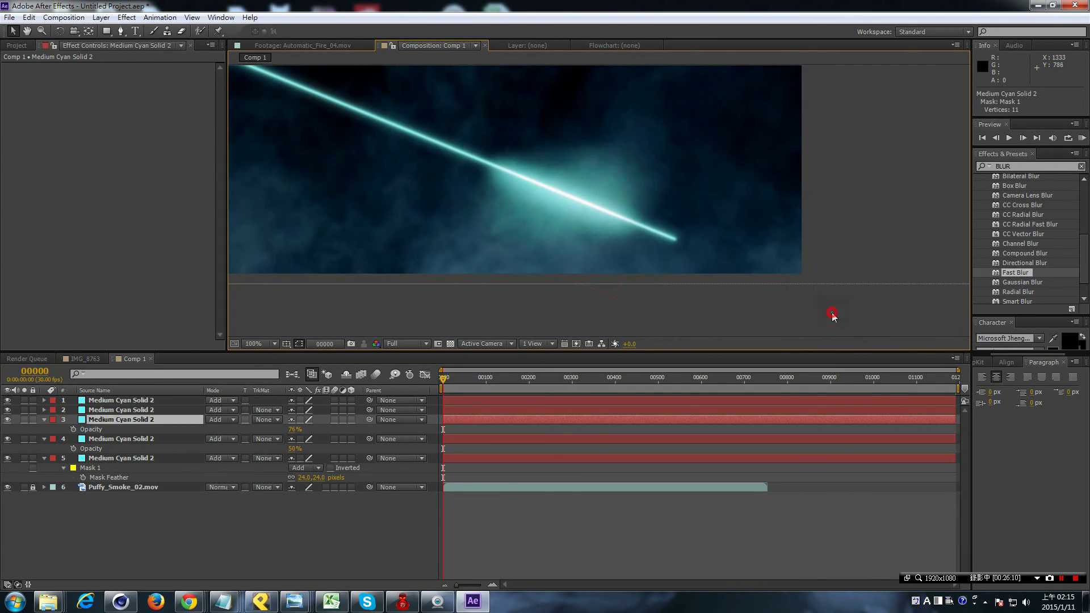
left_click(757, 284)
scroll(690, 278, "up", 2)
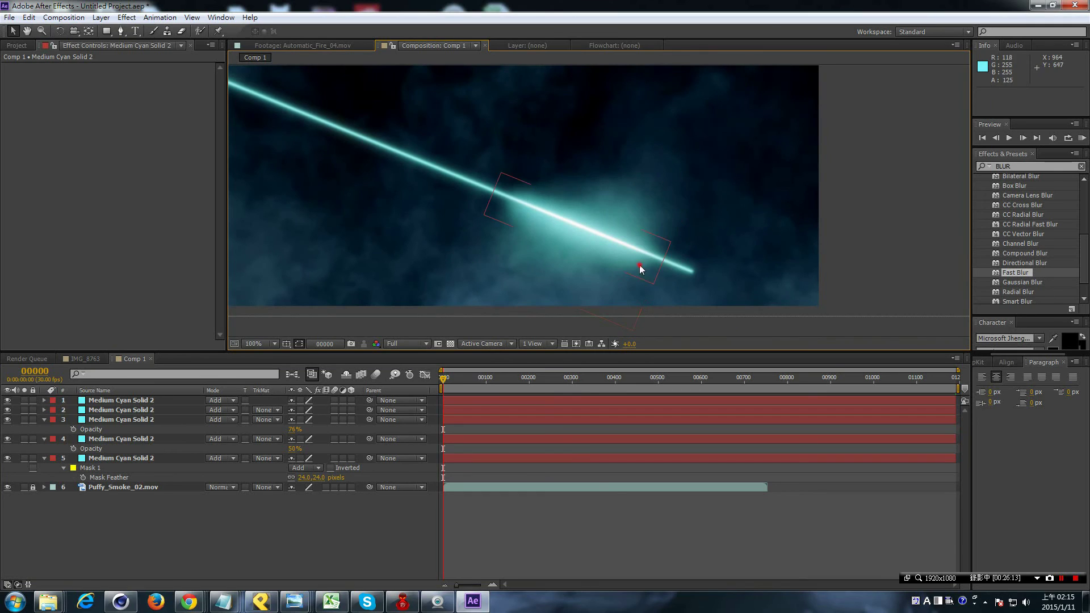
Step: Pull the mask tip out into a pointed tail at the beam's tip
left_click(639, 265)
left_click_drag(657, 271, 707, 274)
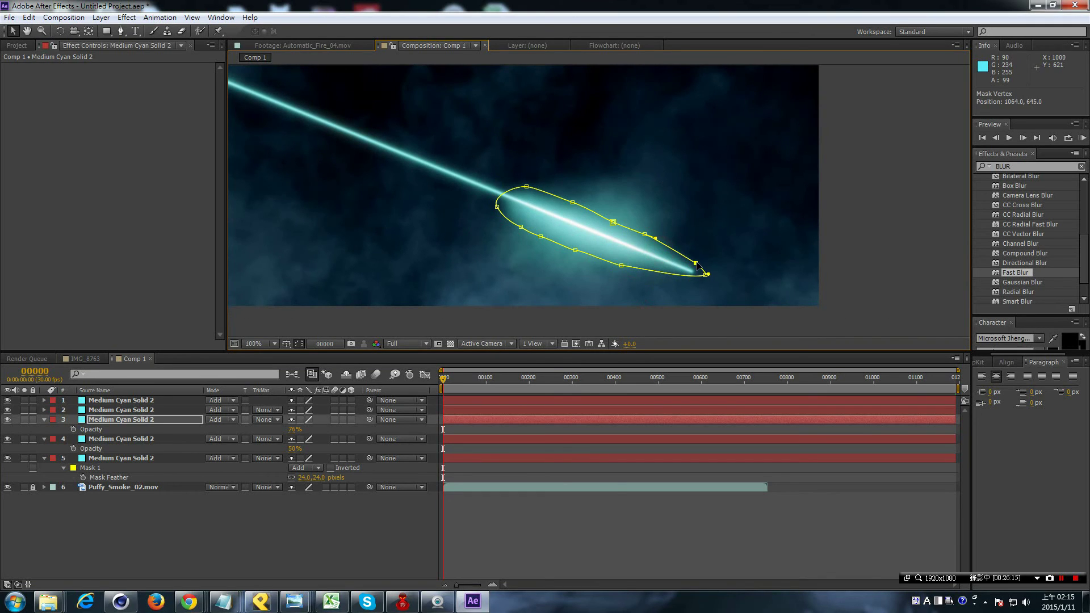
mouse_move(498, 206)
left_mouse_down()
mouse_move(545, 232)
mouse_move(522, 219)
left_mouse_up()
Step: Reshape the lower edge and add an upper vertex to slim the tapered glow
left_click(539, 234)
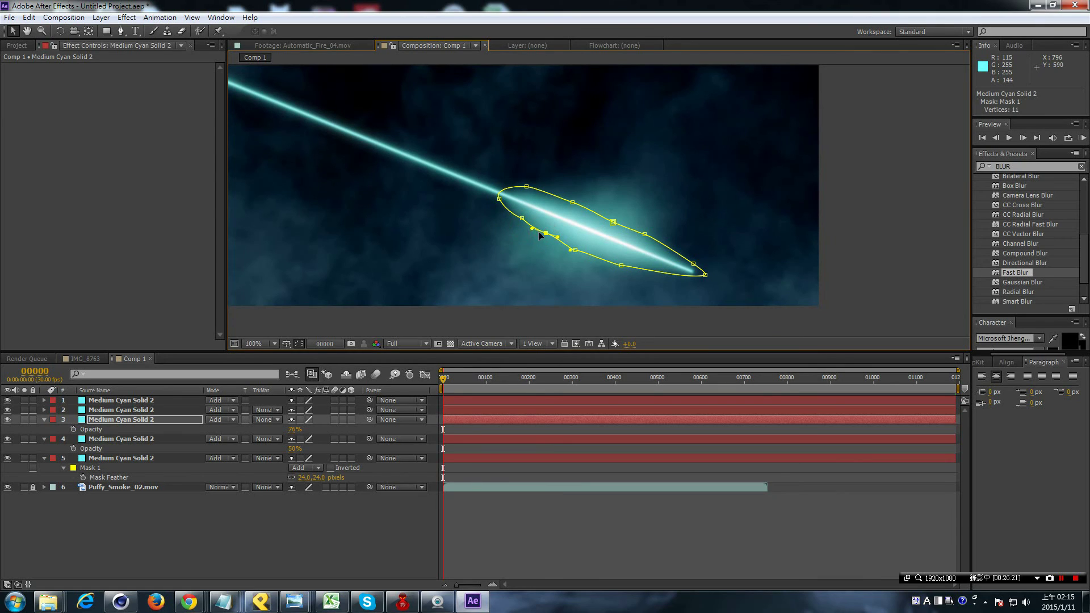
left_click_drag(575, 249, 622, 260)
left_click(622, 265)
left_click(706, 274)
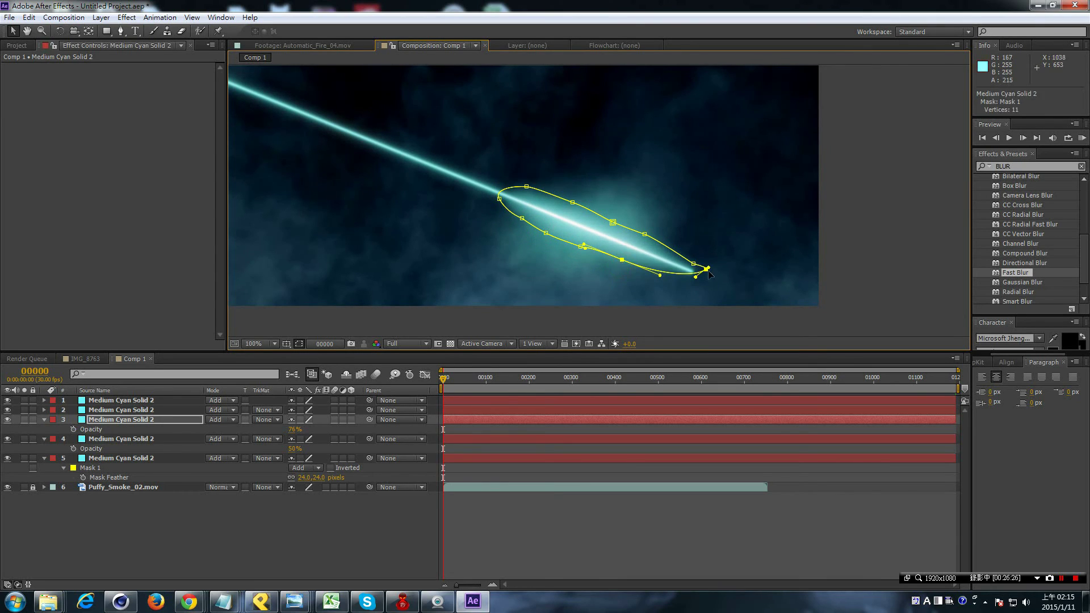
left_click_drag(706, 276, 703, 277)
left_click(651, 238)
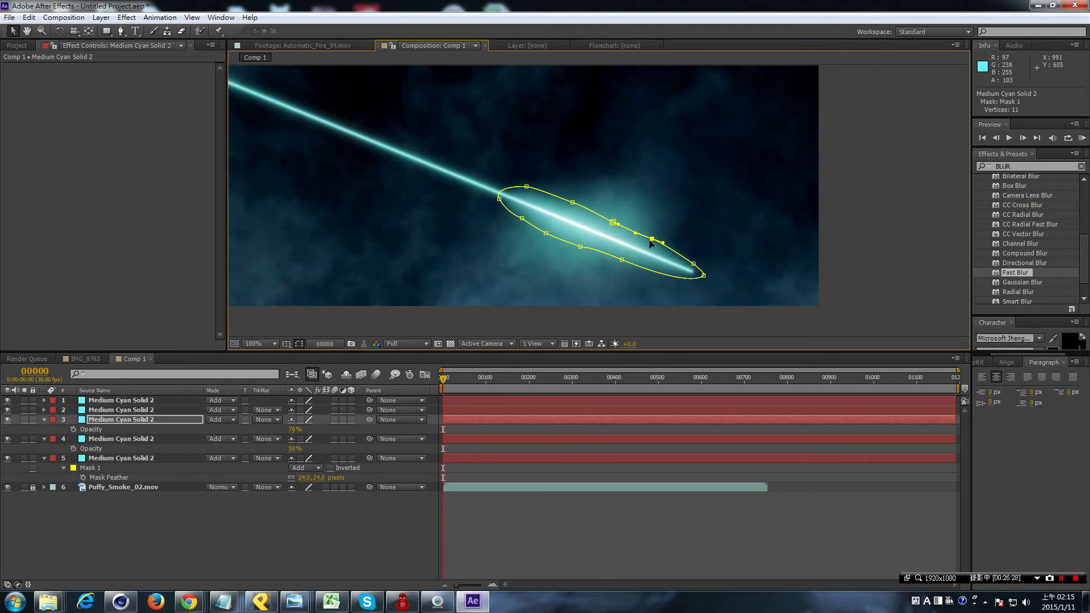
left_click_drag(573, 202, 528, 189)
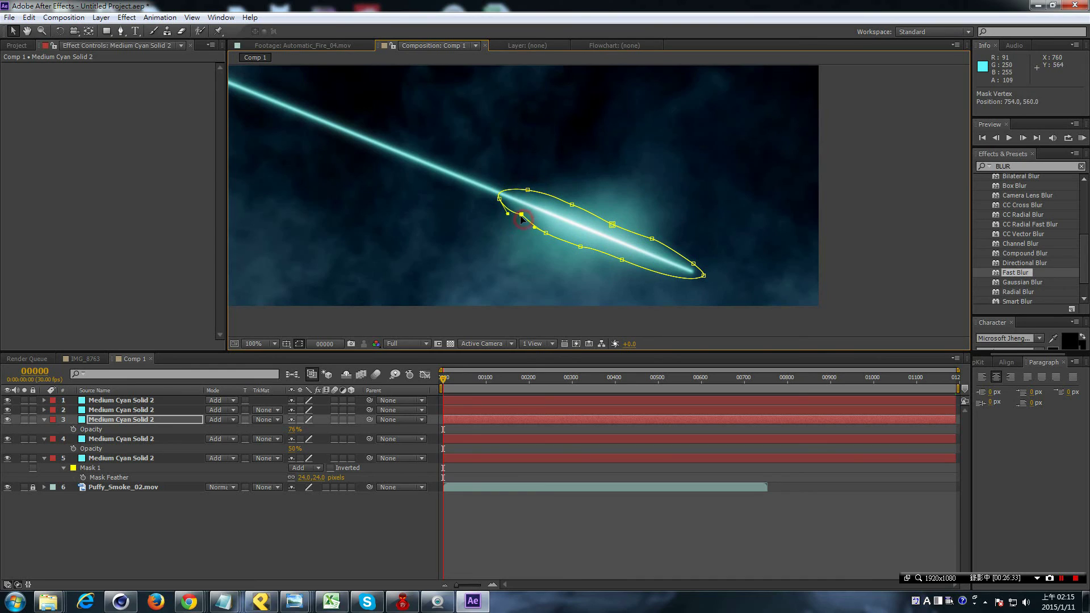
left_click(836, 339)
scroll(684, 212, "down", 2)
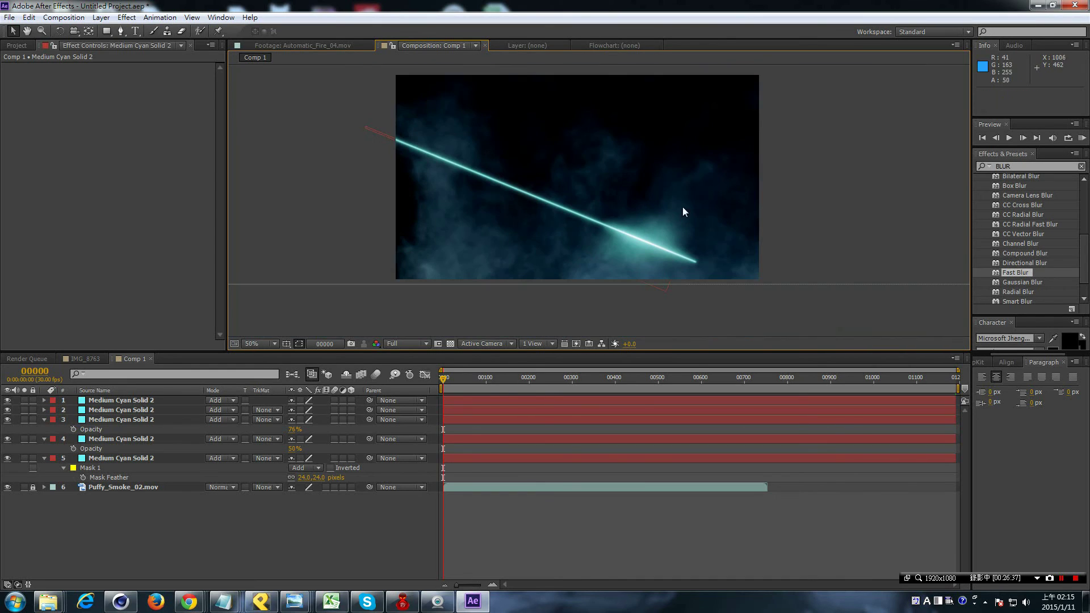
Step: Duplicate the core glow, try moving it up-left, then delete the extra copy
scroll(440, 88, "up", 1)
scroll(513, 193, "down", 1)
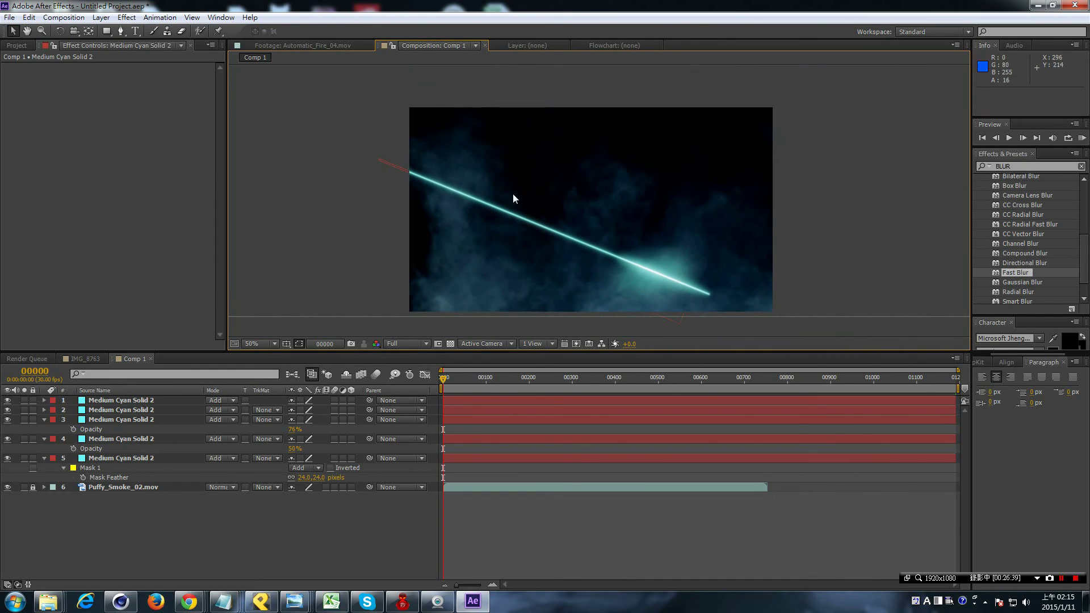
left_click(114, 439)
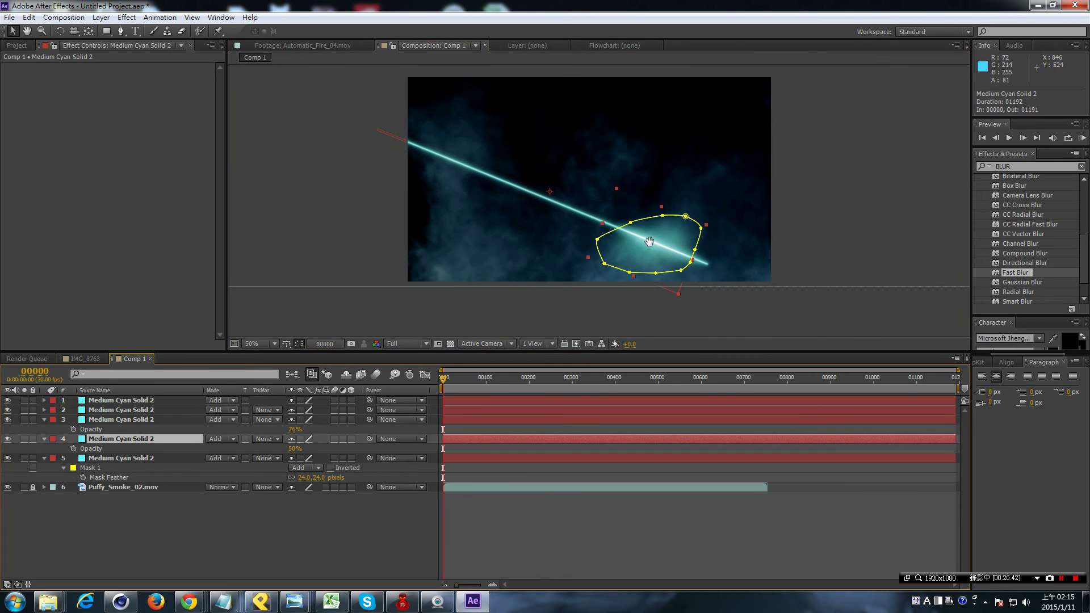
left_click(131, 421)
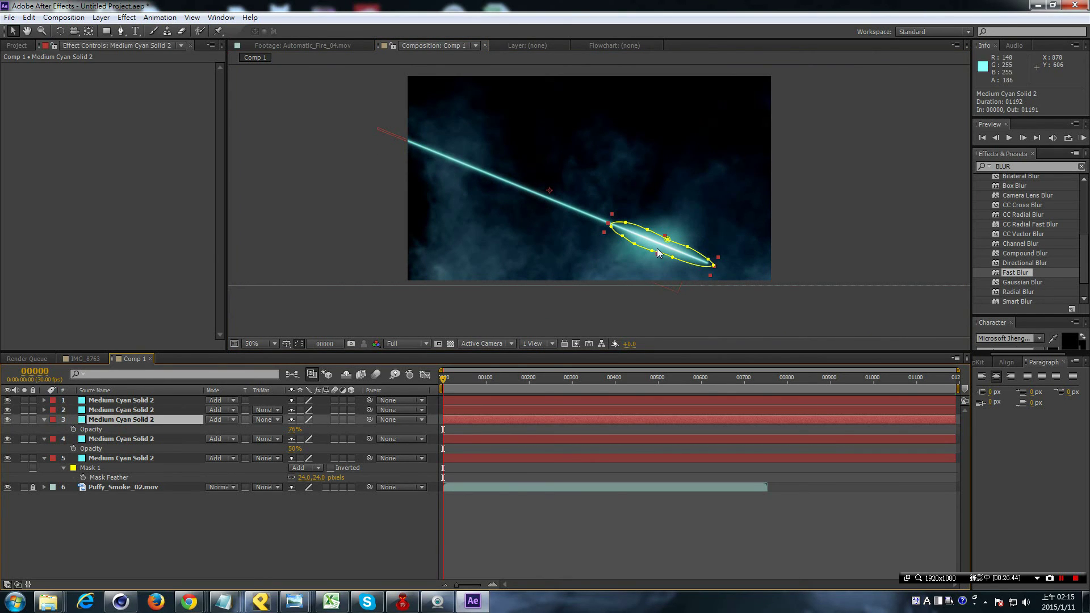
key("ctrl+d")
left_click_drag(658, 248, 452, 162)
scroll(449, 148, "up", 2)
left_click_drag(559, 216, 494, 195)
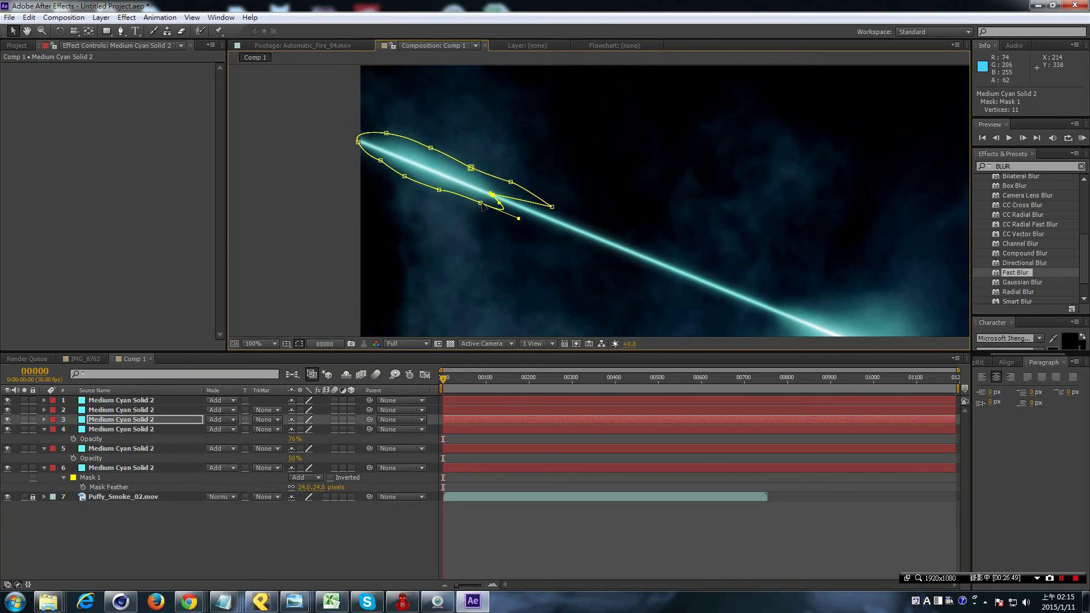
key("Delete")
Step: Duplicate the tight elongated core glow and move its mask to the beam's origin
scroll(482, 208, "down", 2)
left_click(131, 438)
left_click_drag(649, 269, 649, 241)
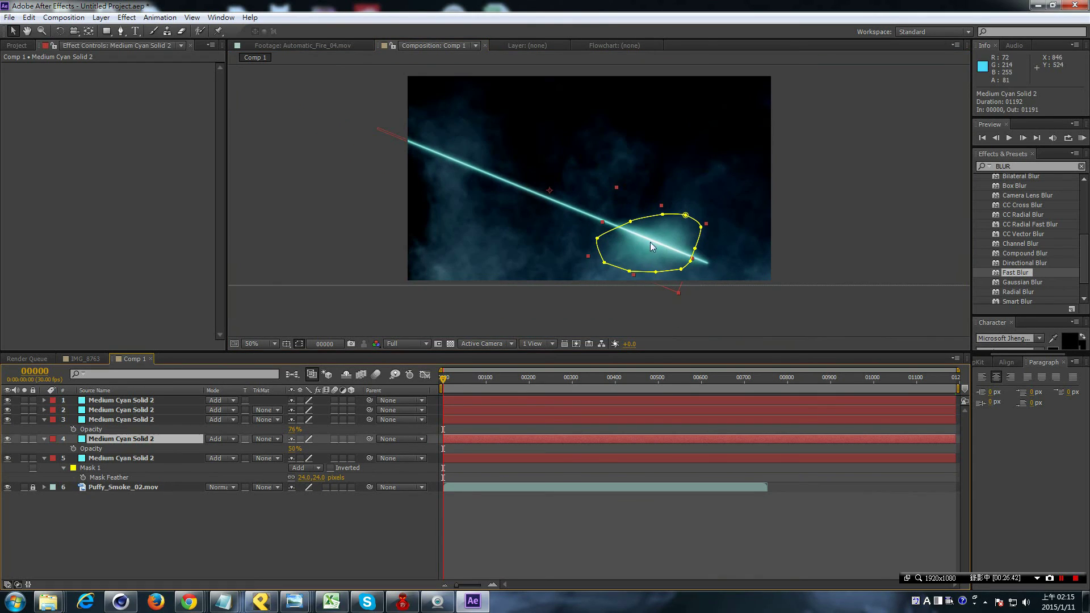
left_click(131, 420)
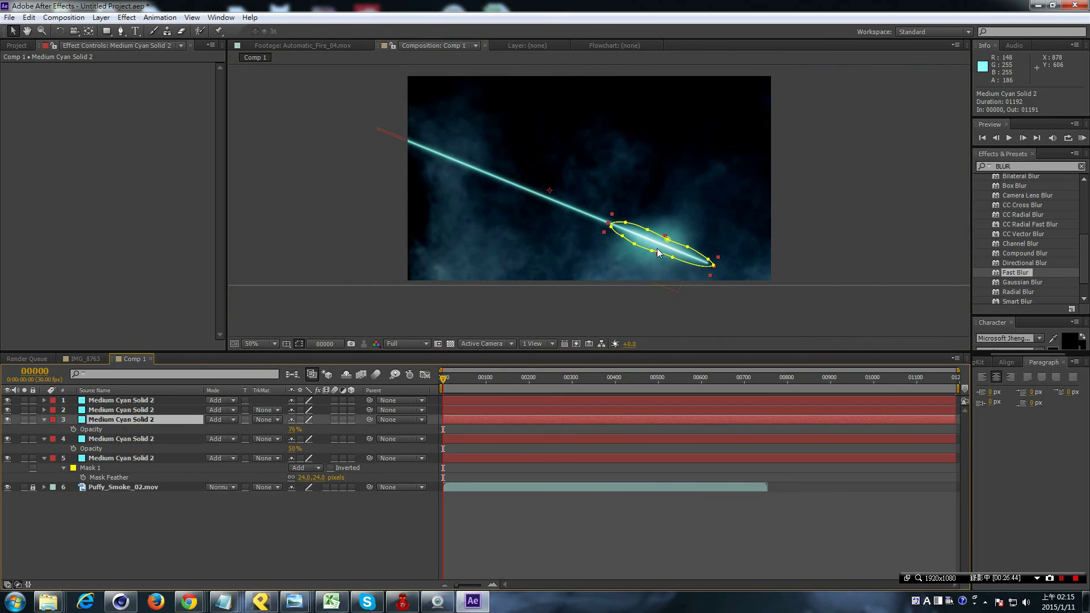
key("ctrl+d")
left_click_drag(657, 252, 452, 166)
scroll(452, 166, "up", 2)
mouse_move(563, 220)
left_mouse_down()
mouse_move(492, 209)
mouse_move(483, 221)
mouse_move(474, 202)
left_mouse_up()
Step: Reshape the copied mask into a small, narrow ellipse around the beam's origin
mouse_move(552, 206)
left_mouse_down()
mouse_move(511, 182)
mouse_move(438, 188)
mouse_move(389, 173)
left_mouse_up()
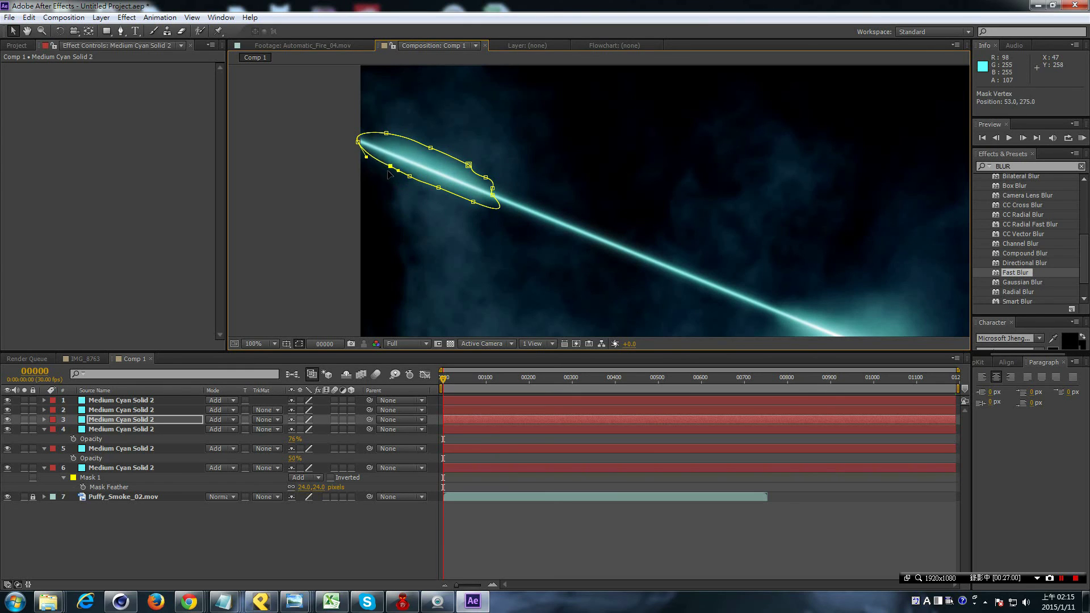
left_click_drag(358, 142, 375, 142)
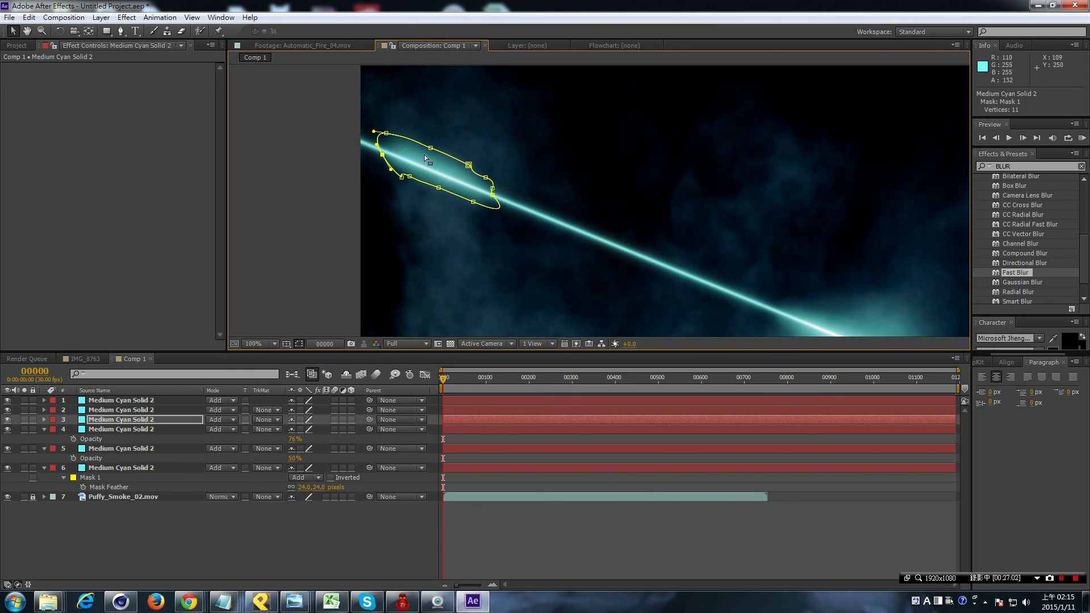
key("comma")
key("comma")
left_click(370, 260)
left_click_drag(551, 264, 494, 252)
Step: Review the glow and beam layers' masks, then select the origin glow layer
left_click(121, 429)
left_click(121, 449)
left_click(142, 468)
scroll(386, 182, "up", 2)
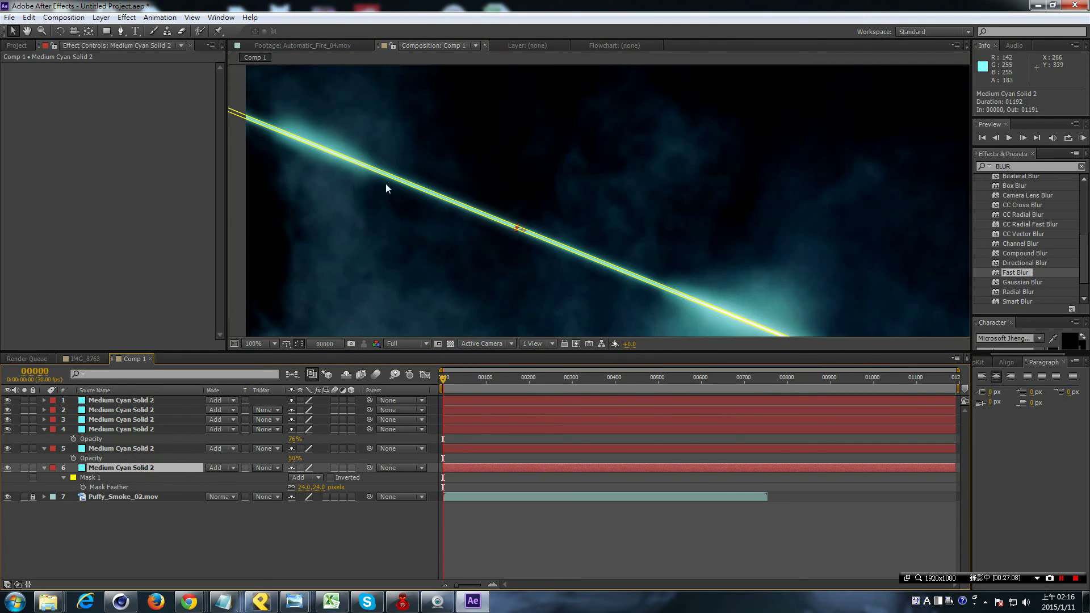
left_click(145, 429)
left_click(142, 421)
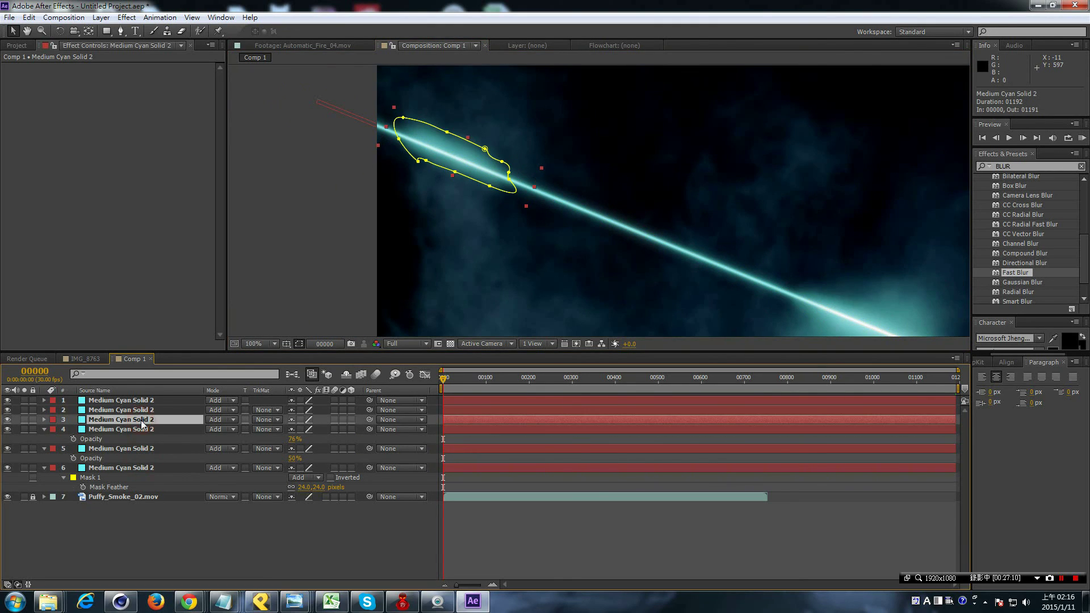
Step: Raise the origin glow mask's feather to 56,56 px to soften its cyan halo
key("f")
left_click_drag(322, 443, 326, 438)
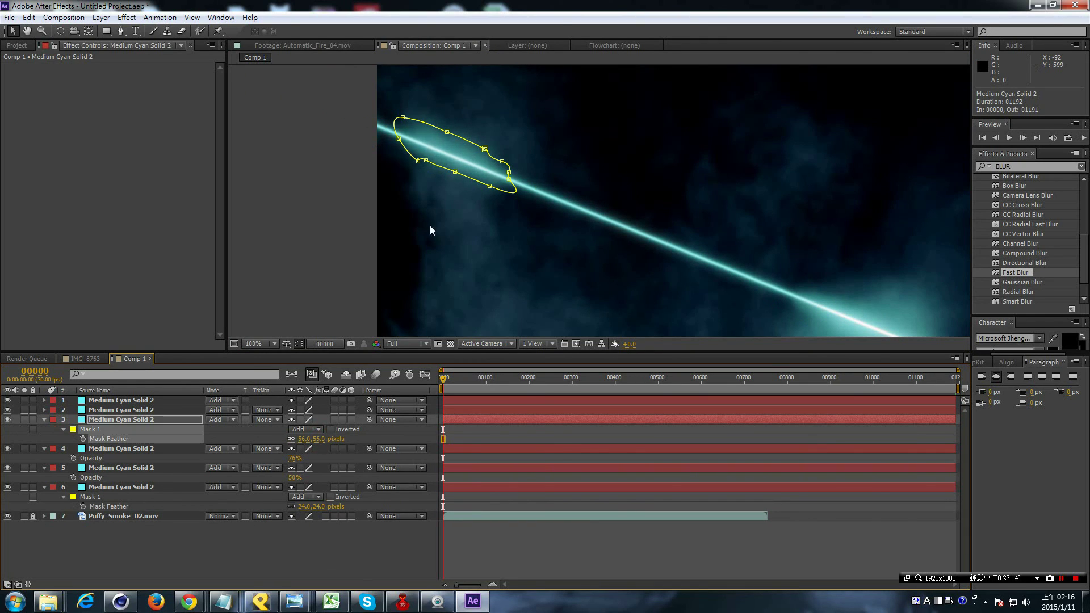
scroll(431, 226, "down", 2)
left_click(618, 307)
scroll(696, 301, "down", 2)
scroll(581, 283, "up", 2)
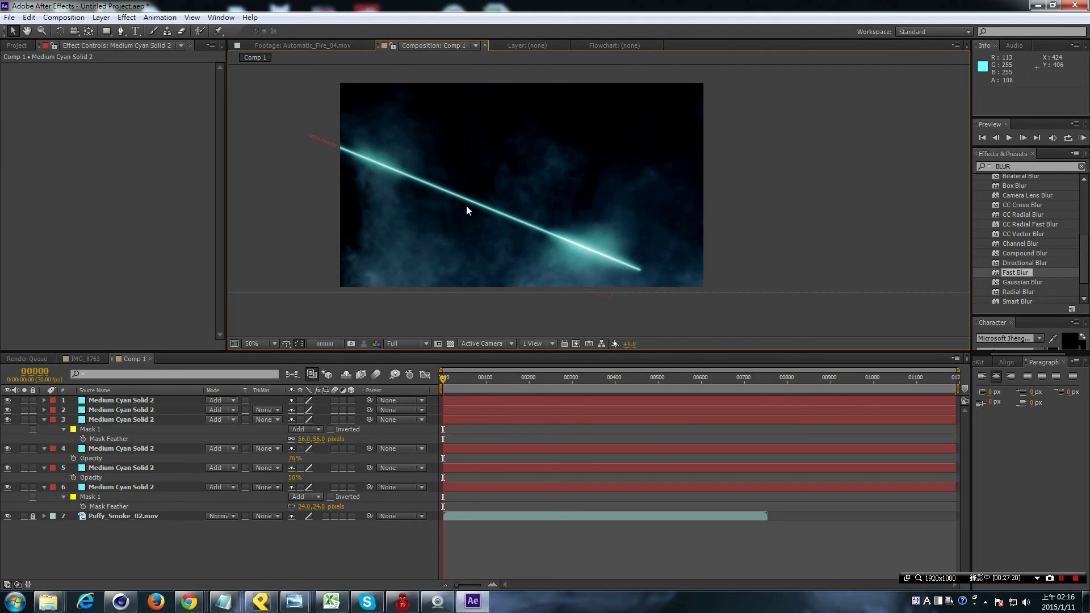
left_click_drag(531, 229, 548, 231)
left_click(589, 266)
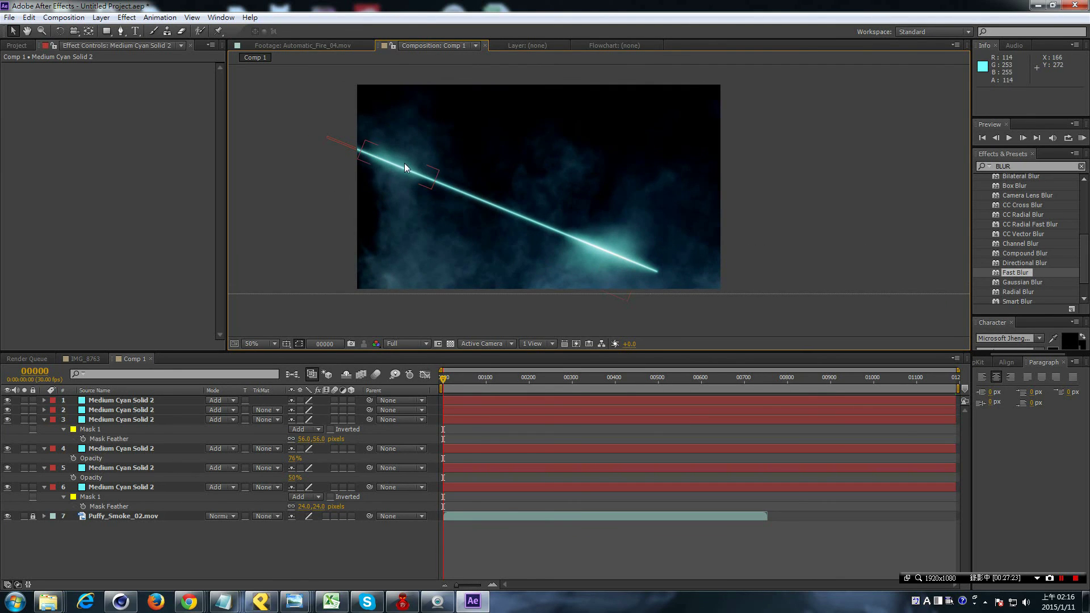
left_click(404, 165)
scroll(404, 165, "up", 1)
scroll(440, 198, "down", 1)
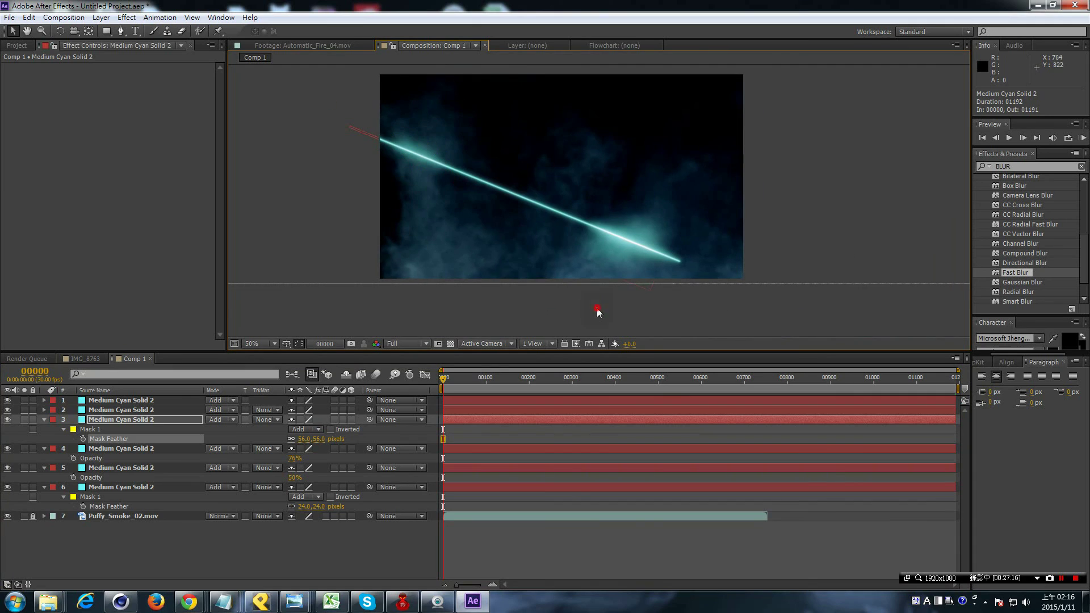
left_click(597, 310)
left_click_drag(618, 304, 577, 312)
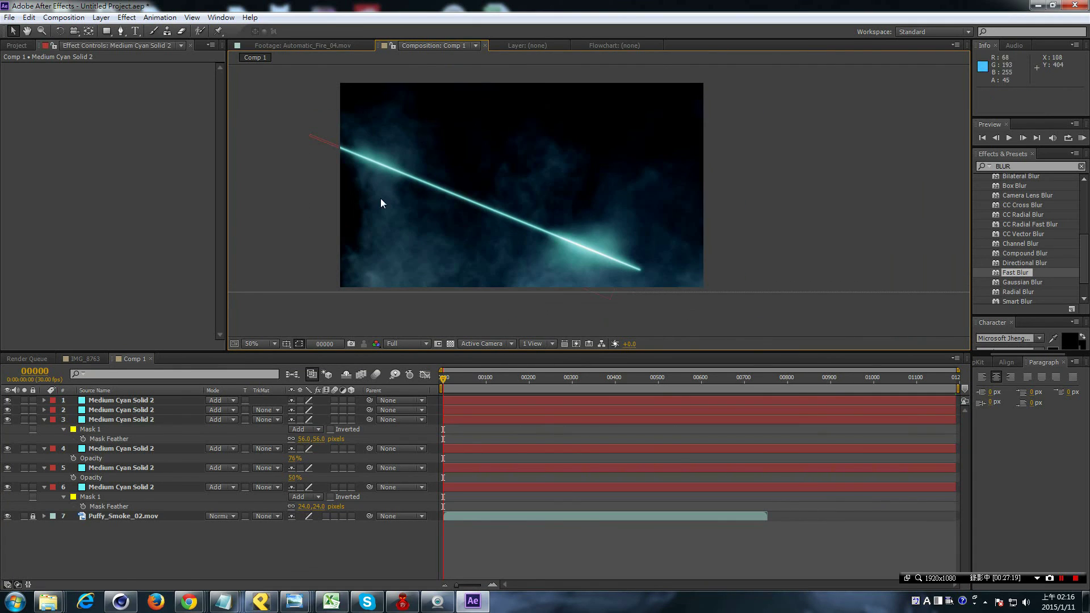
left_click_drag(525, 229, 542, 231)
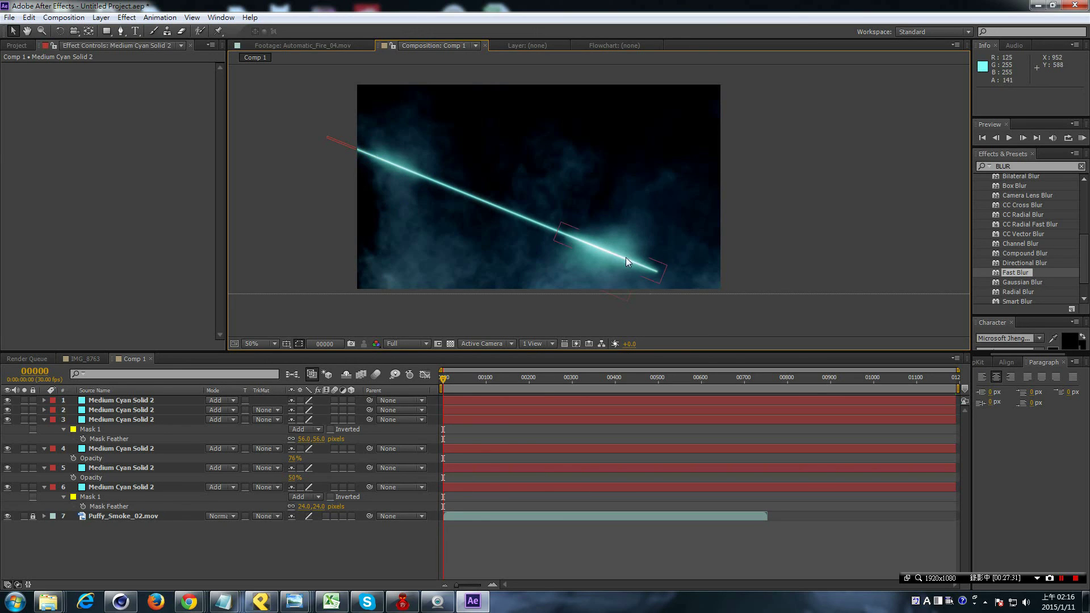
scroll(541, 292, "up", 2)
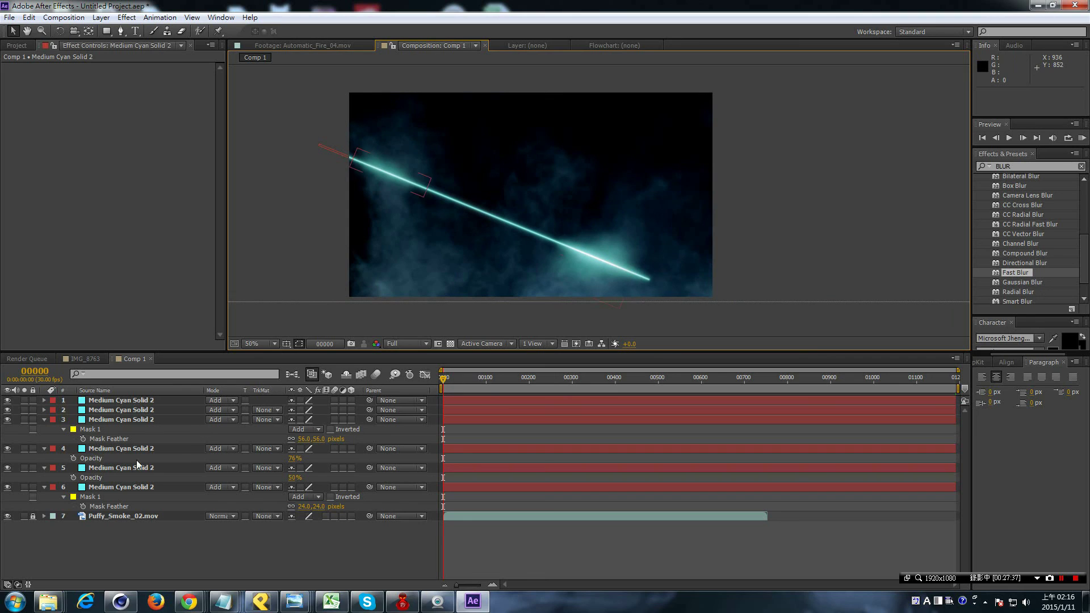
left_click(121, 420)
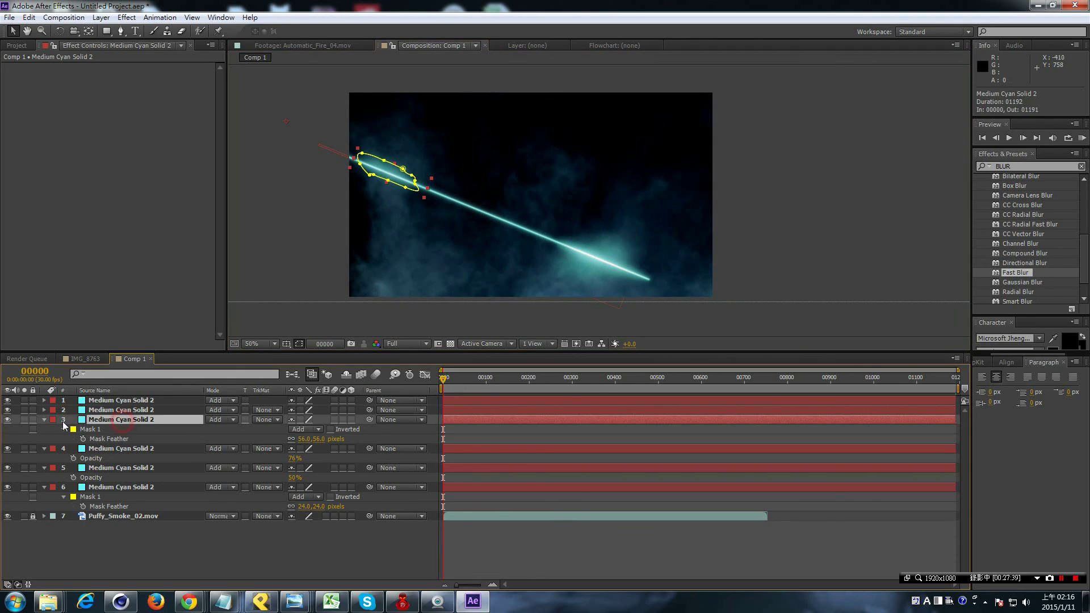
Step: Collapse the expanded properties of the origin and wide glow layers
left_click(44, 419)
left_click(45, 439)
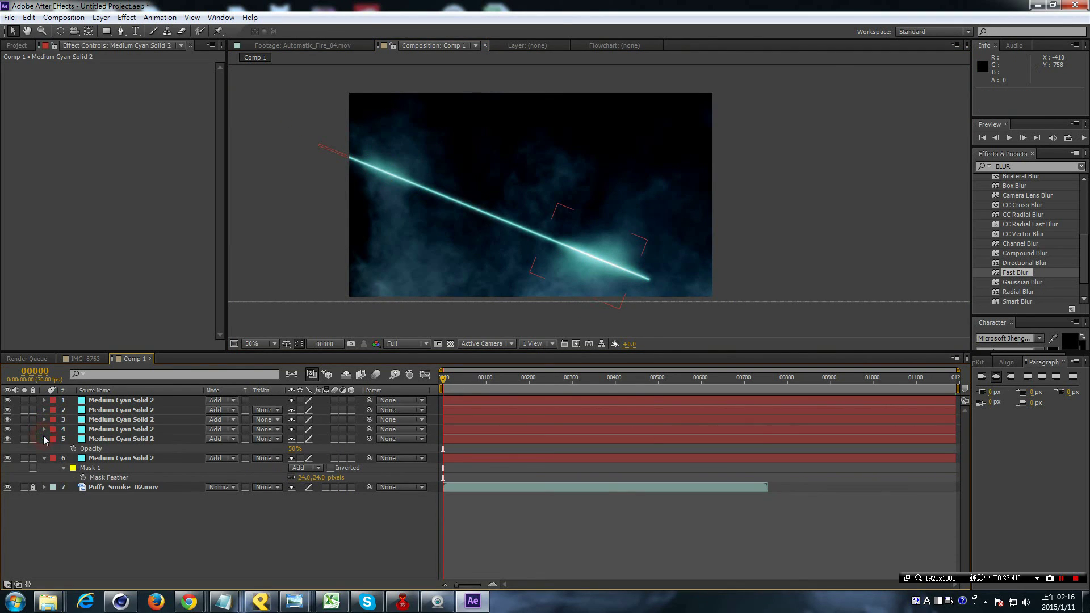
left_click(45, 439)
left_click(119, 429)
left_click(131, 410)
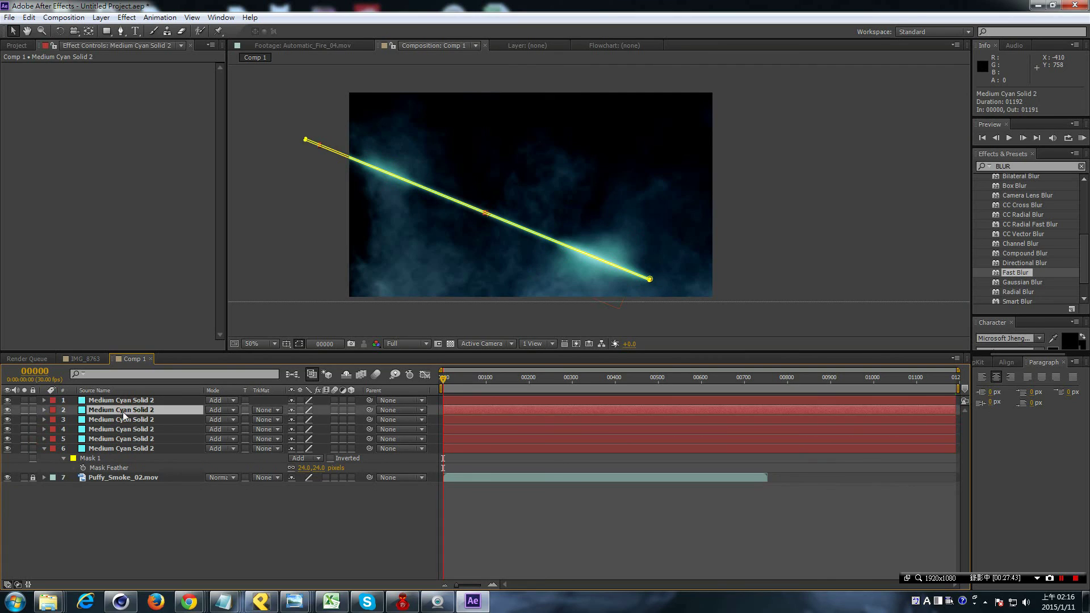
left_click(122, 420)
left_click(122, 429)
left_click(128, 420)
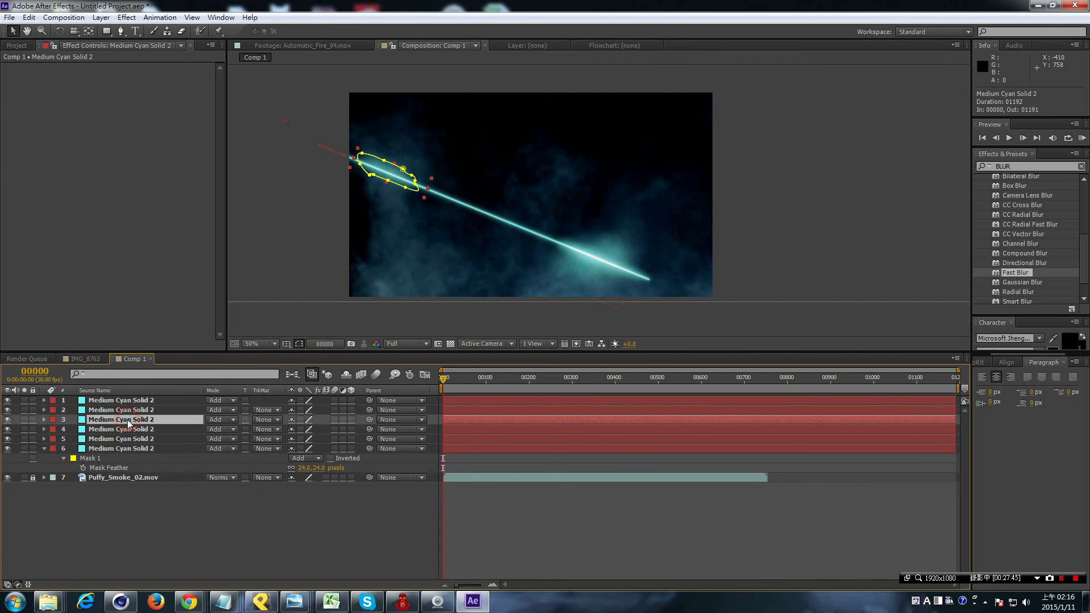
Step: Hide glow layers 3–6 to compare the bare beam, then show them again, twice
left_click(8, 419)
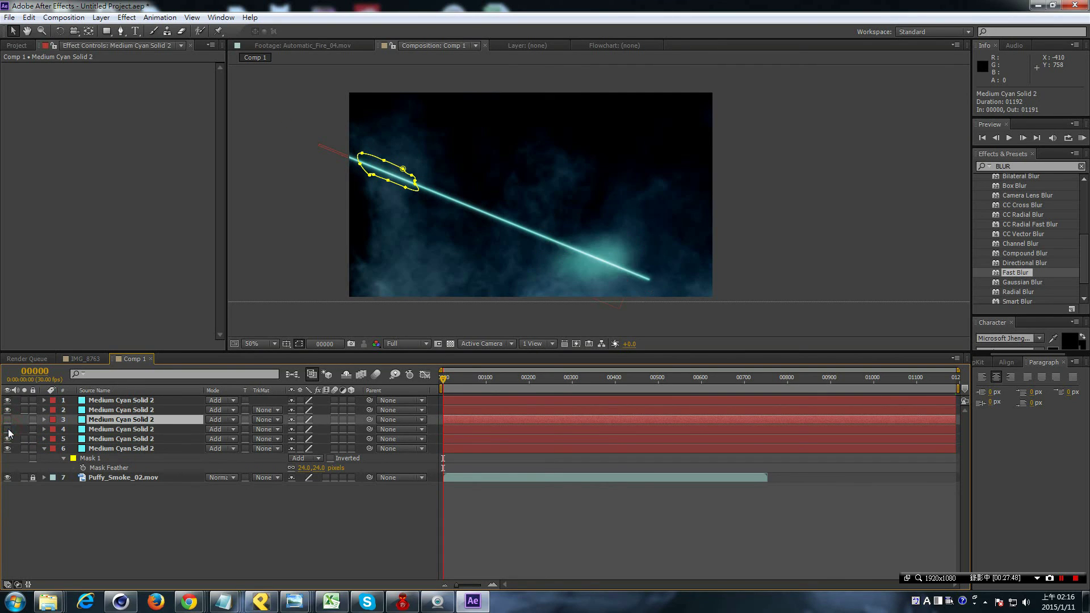
left_click_drag(7, 429, 7, 449)
left_click(299, 288)
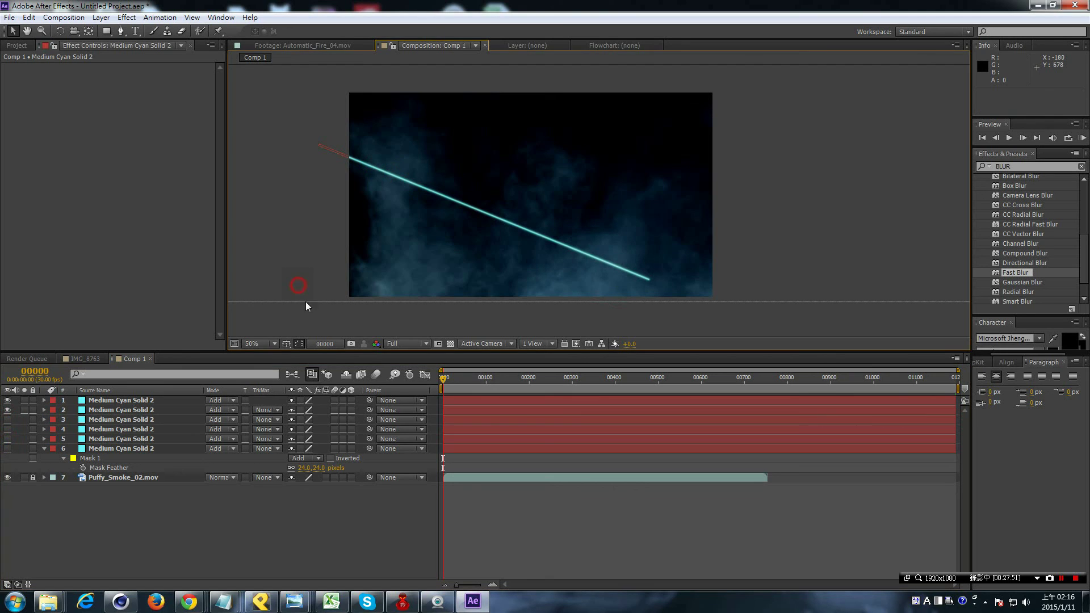
left_click_drag(8, 449, 8, 419)
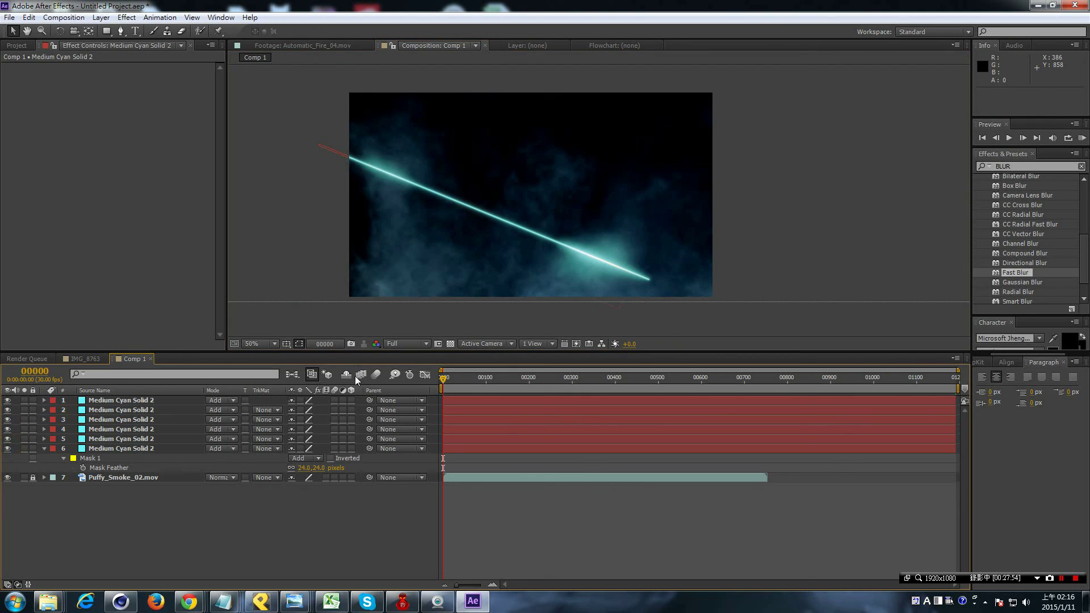
left_click(649, 419)
left_click(8, 420)
left_click_drag(8, 433, 7, 448)
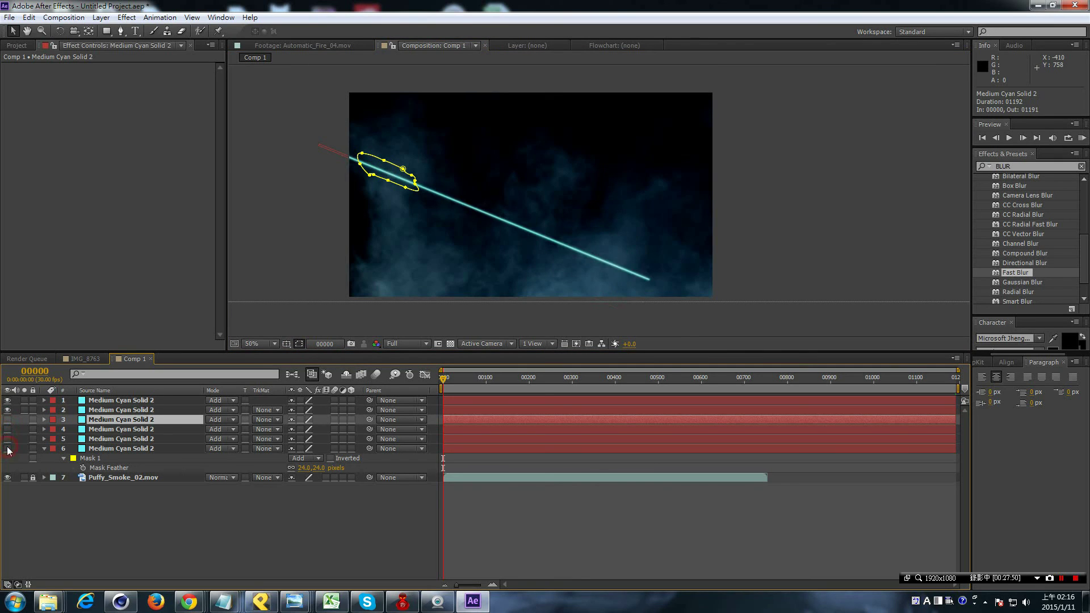
left_click(299, 290)
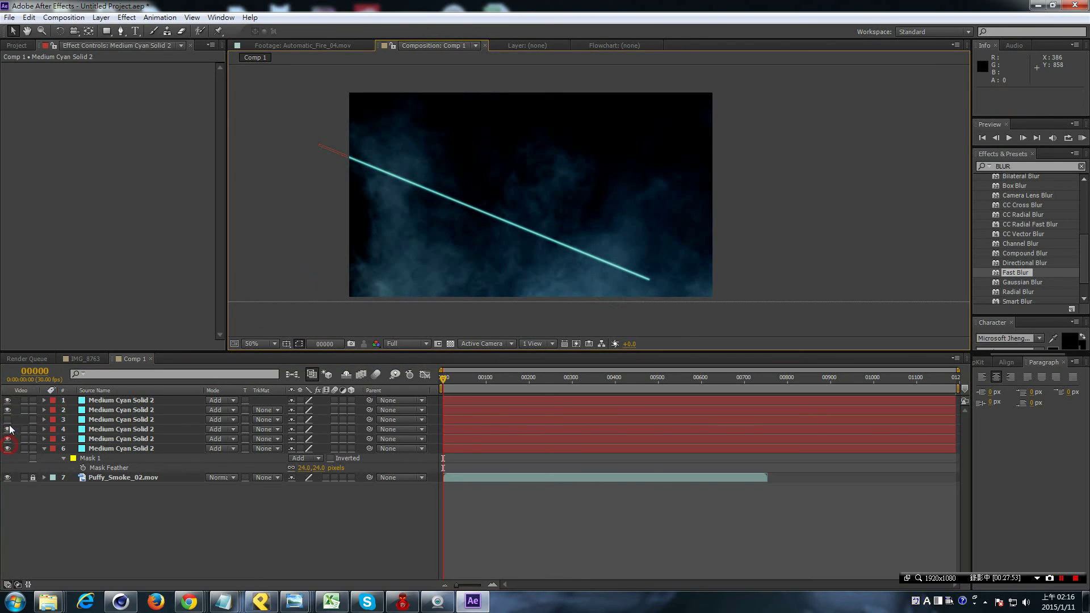
left_click_drag(8, 448, 7, 419)
Step: Hide mask outlines, zoom the composition view to 25% and recentre the frame
left_click(299, 344)
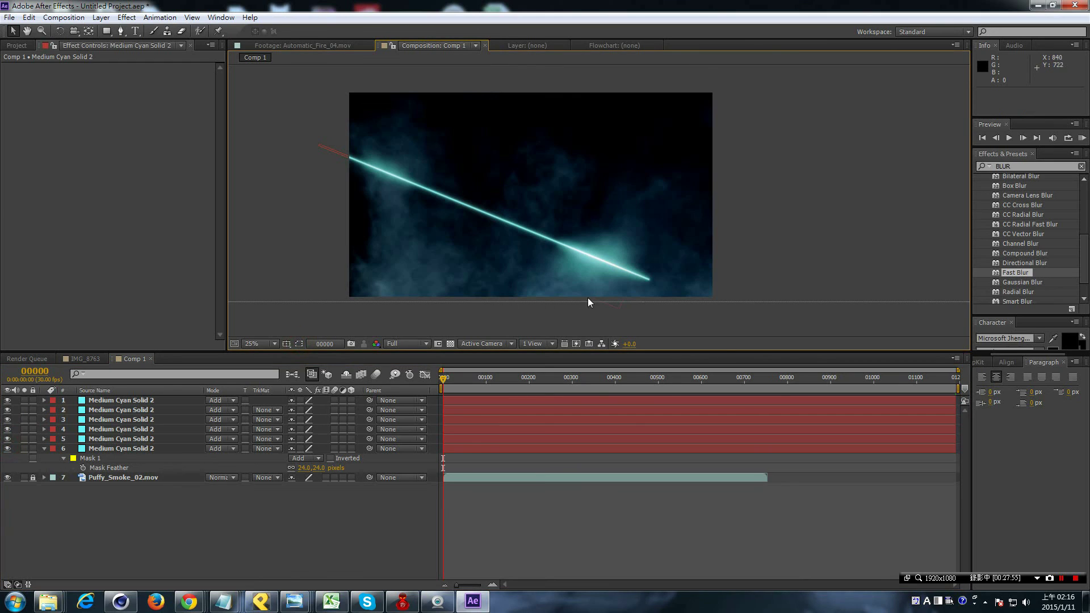
left_click(130, 449)
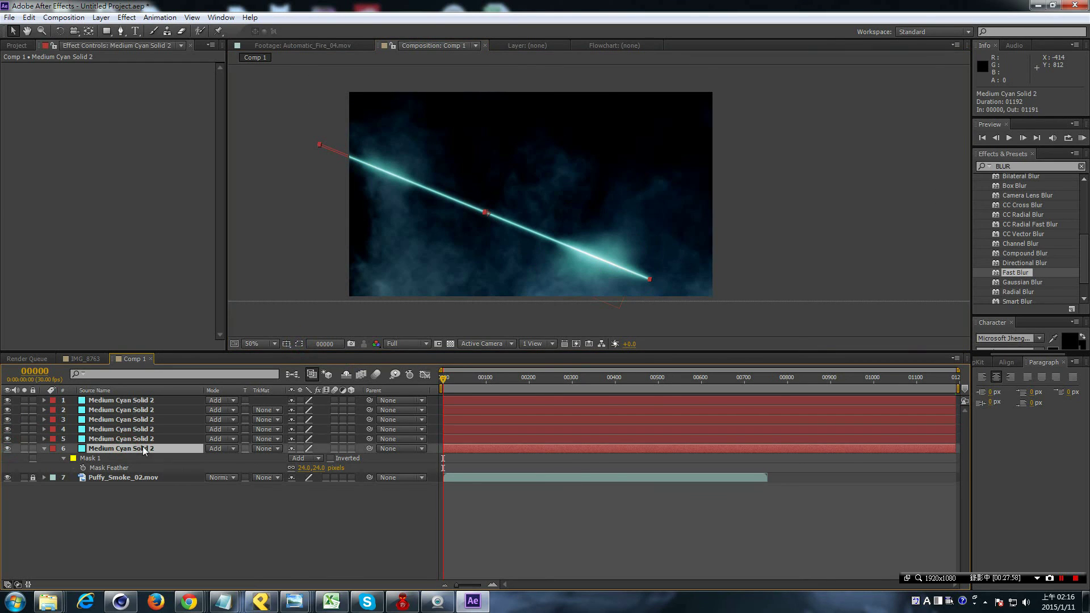
left_click(130, 439)
left_click(130, 429)
key("comma")
left_click(771, 286)
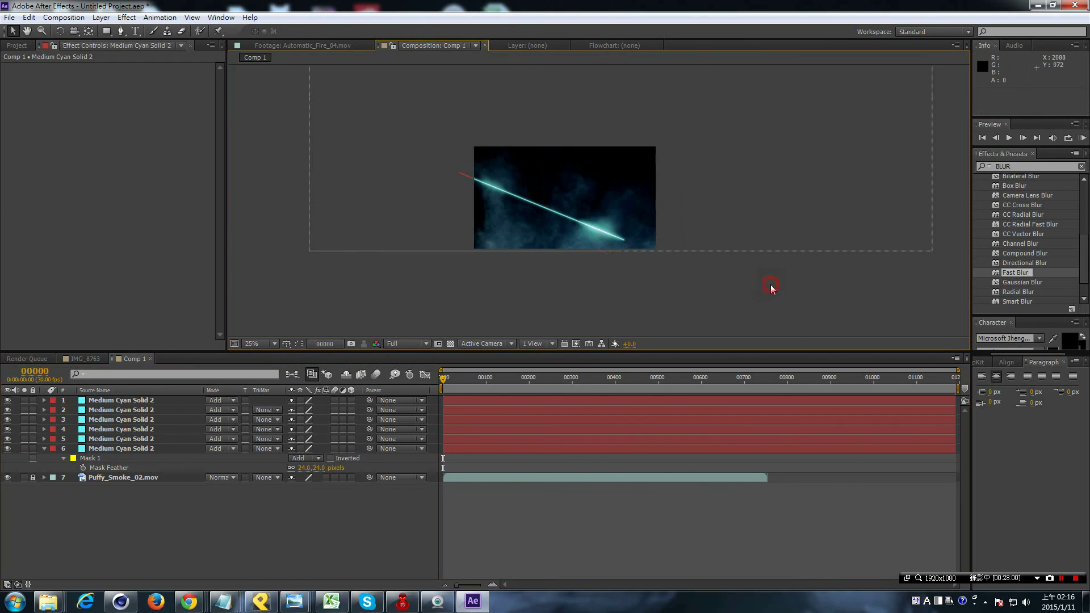
mouse_move(556, 211)
left_mouse_down()
mouse_move(598, 243)
mouse_move(579, 246)
left_mouse_up()
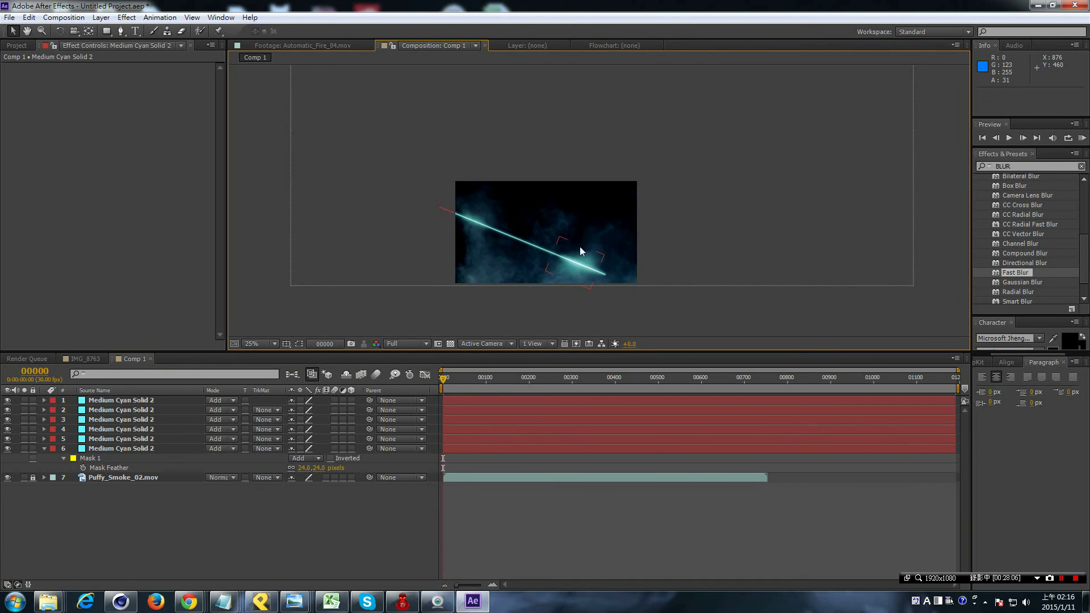
left_click_drag(509, 206, 508, 209)
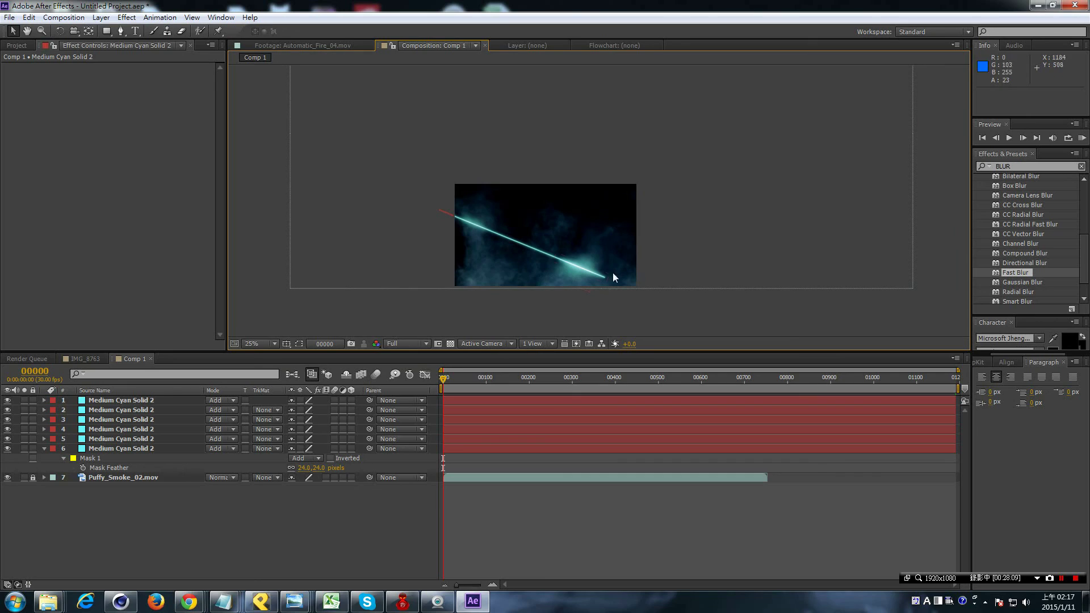